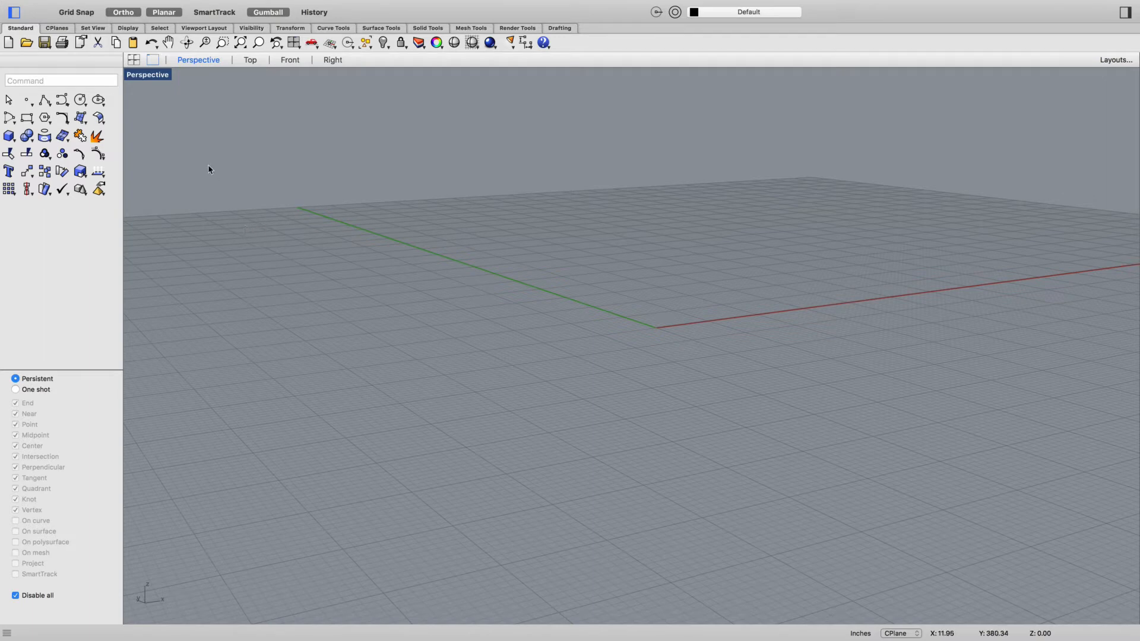
# - Set the document grid to a 2,000 line count with minor lines every 12 inches and major lines every 20, and check the units settings
pyautogui.click(92, 6)
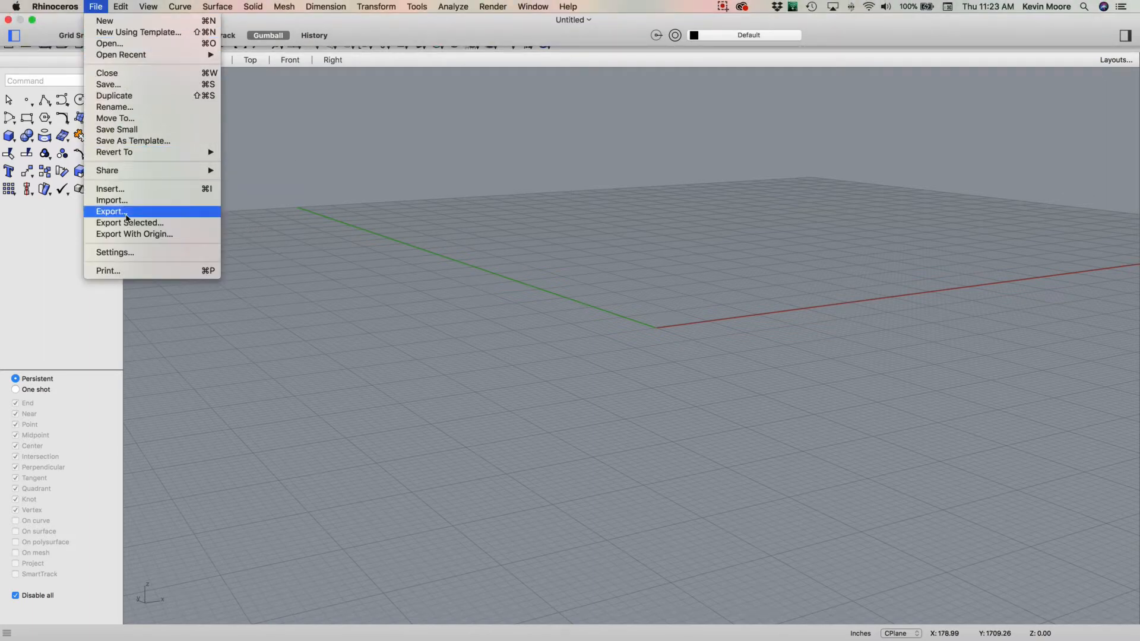
pyautogui.click(114, 252)
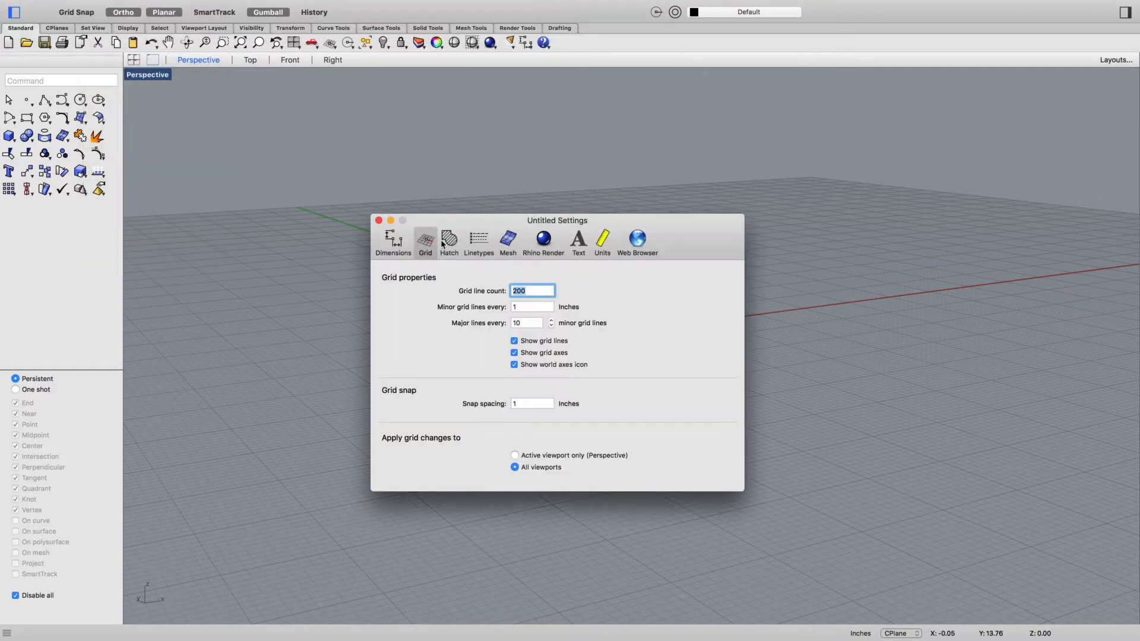
pyautogui.click(539, 306)
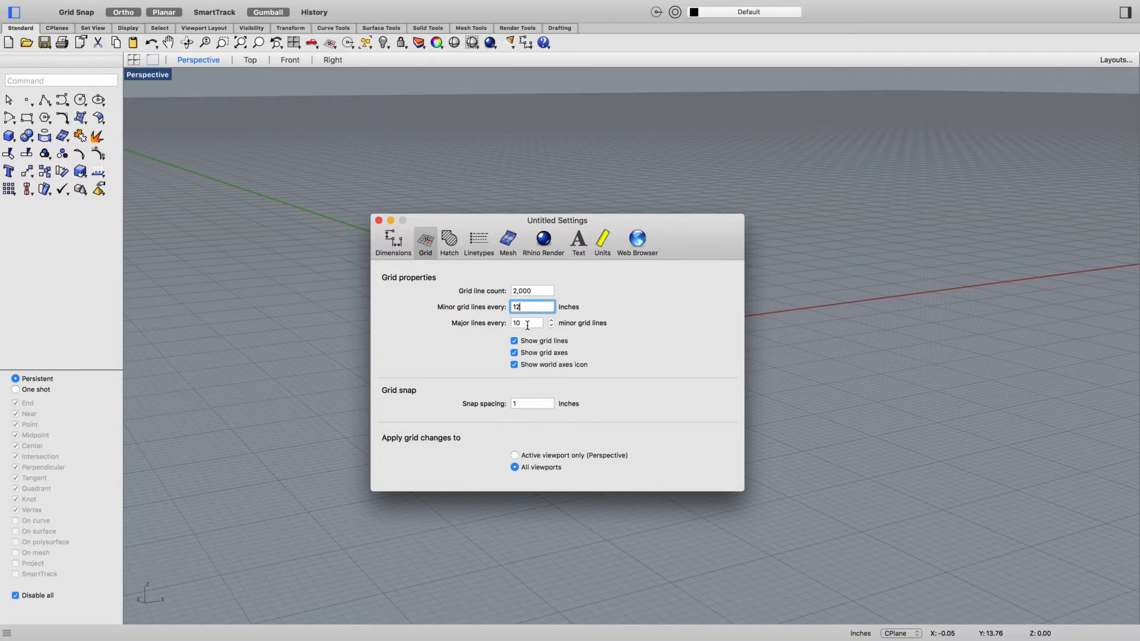
pyautogui.click(527, 323)
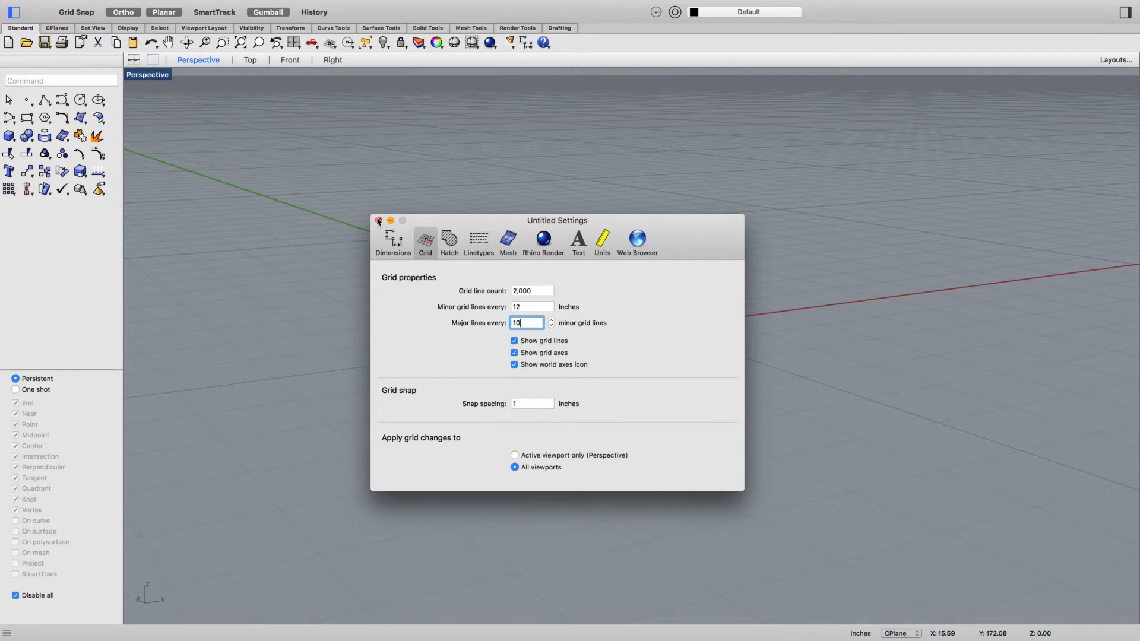
pyautogui.doubleClick(545, 324)
pyautogui.write('2')
pyautogui.press('Tab')
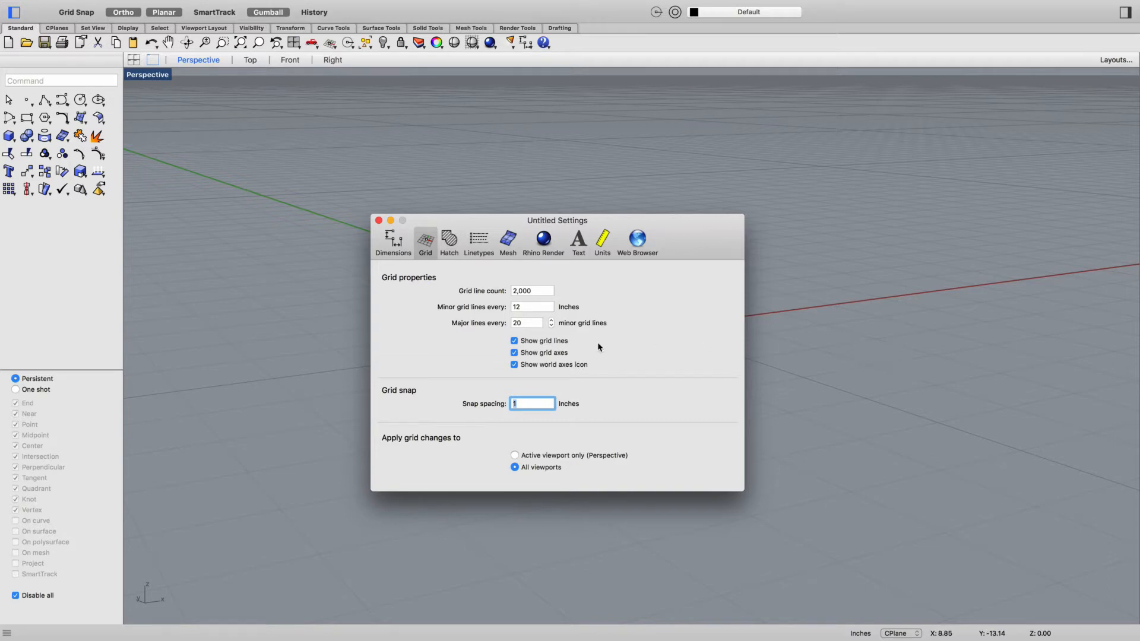
pyautogui.click(378, 221)
pyautogui.click(603, 243)
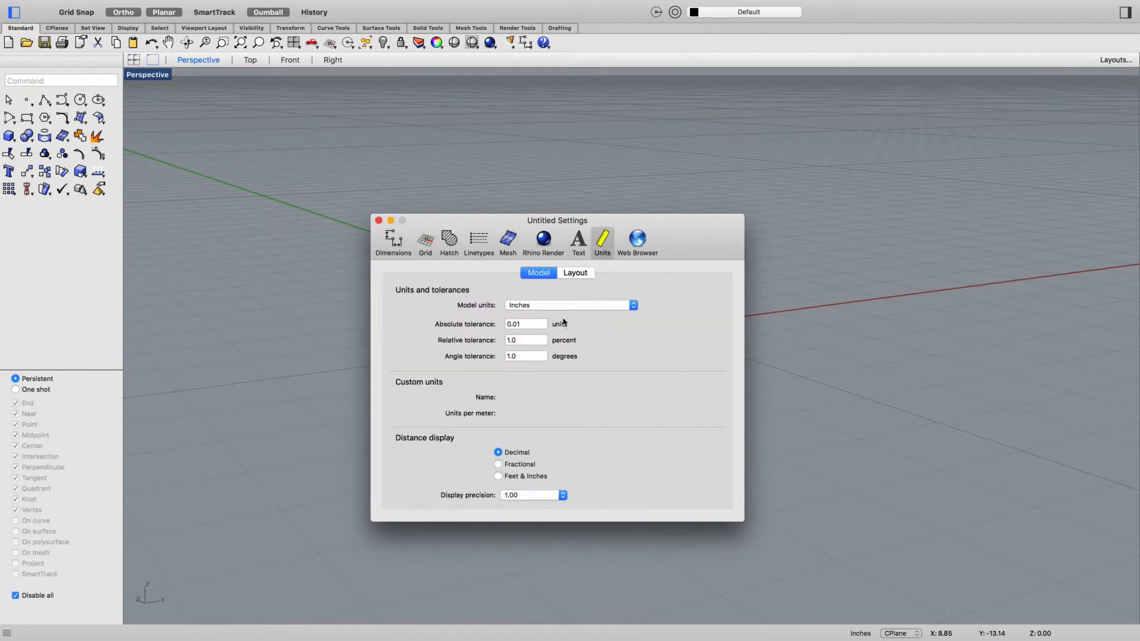
pyautogui.click(379, 221)
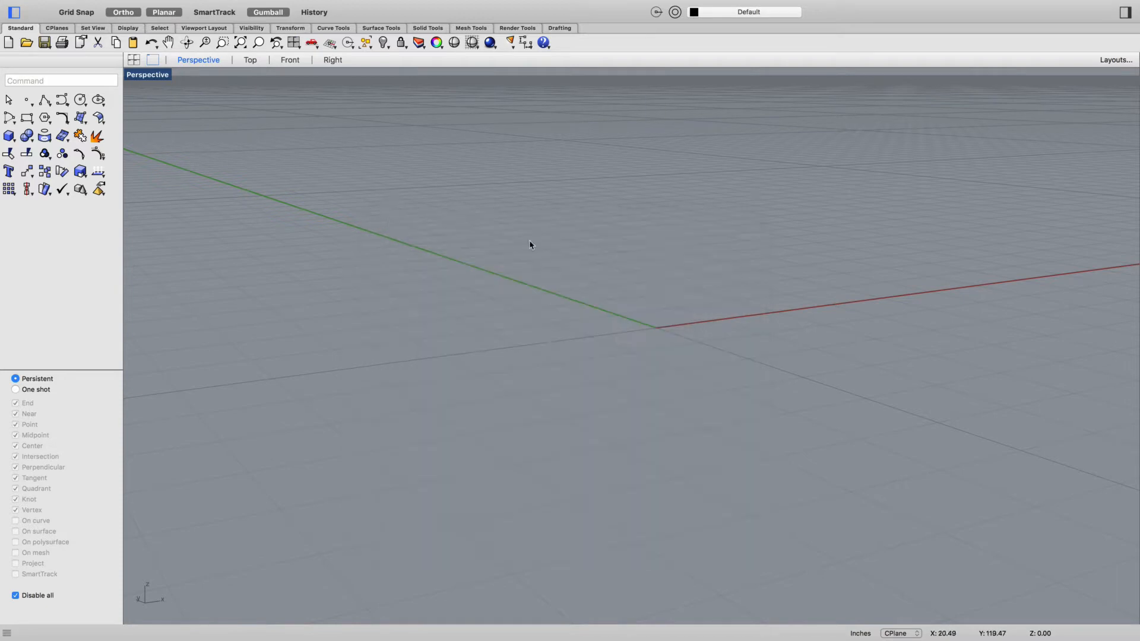
# - Draw a 100' by 100' rectangle on the ground plane in the Top view, starting at the origin
pyautogui.scroll(3, 642, 273)
pyautogui.click(250, 59)
pyautogui.scroll(-3, 611, 300)
pyautogui.scroll(-2, 626, 304)
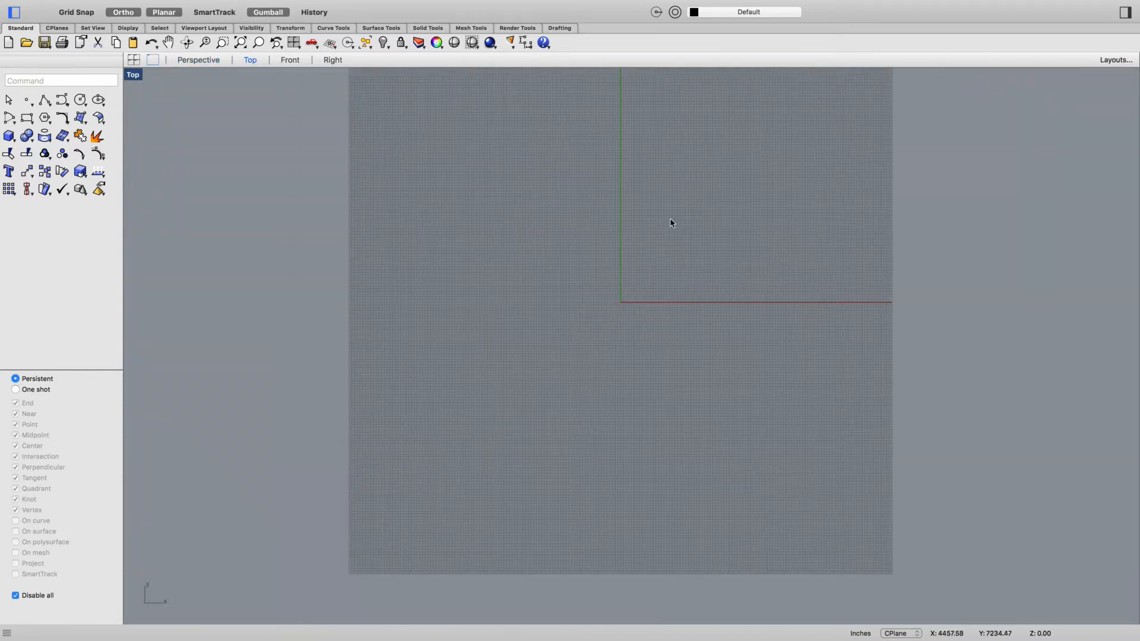
pyautogui.write('rec')
pyautogui.press('Return')
pyautogui.write('0')
pyautogui.press('Return')
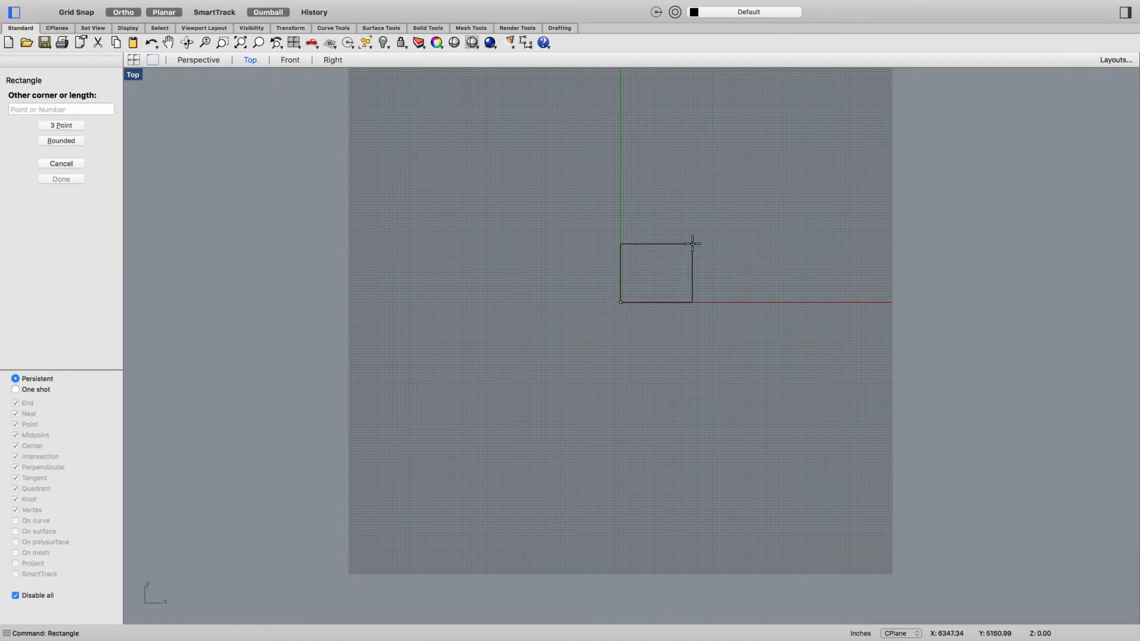
pyautogui.write('1')
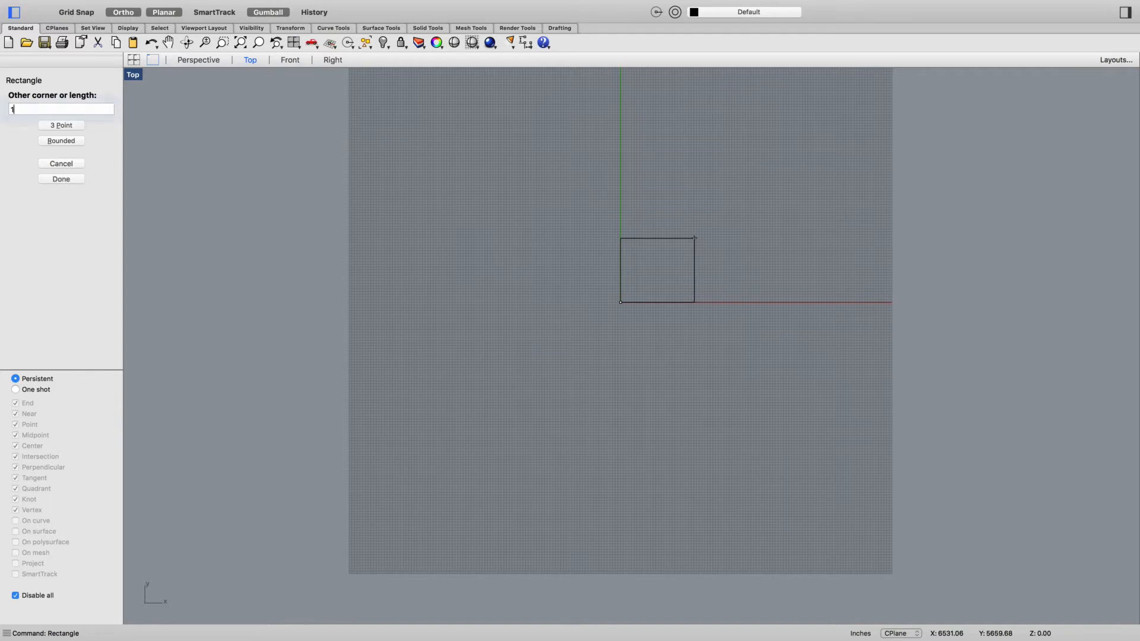
pyautogui.write("00'")
pyautogui.press('Return')
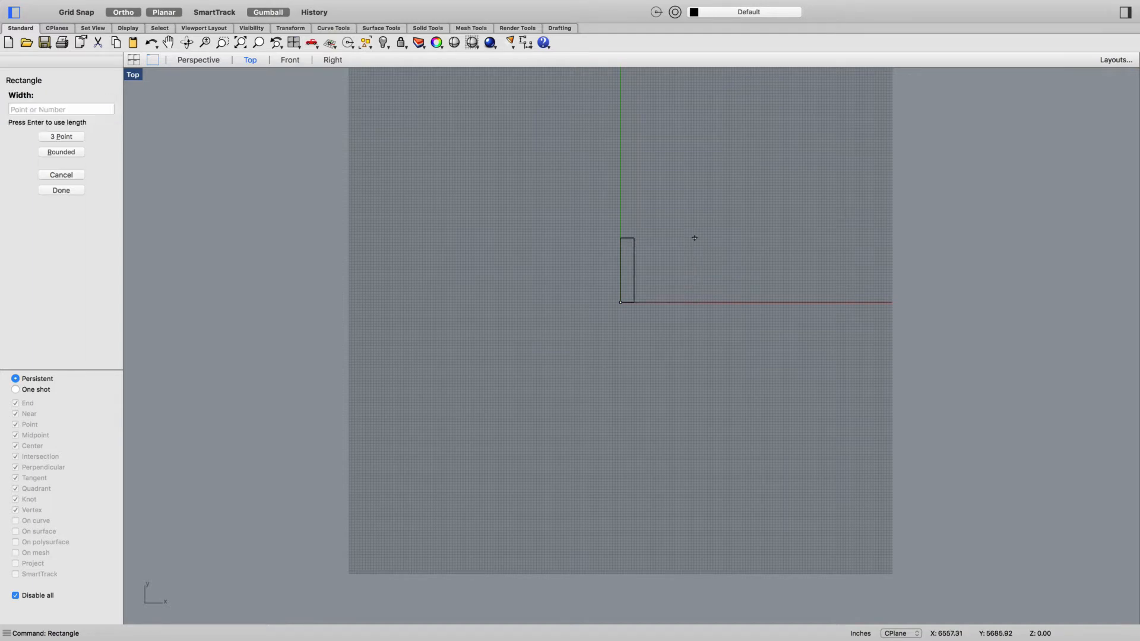
pyautogui.write('100')
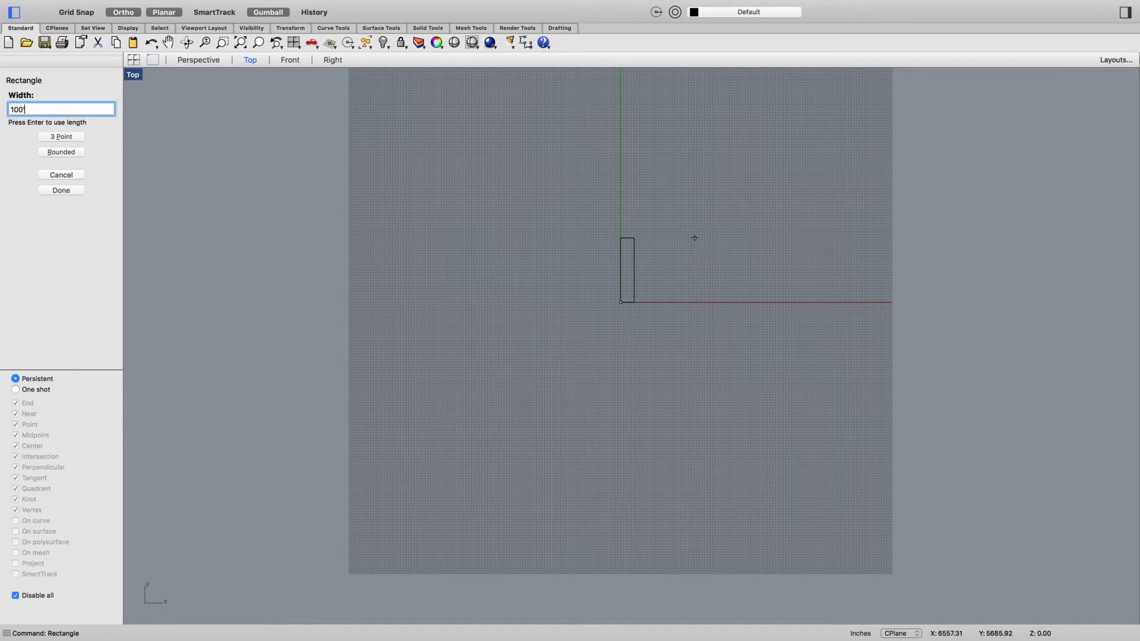
pyautogui.press('Return')
pyautogui.scroll(10, 644, 294)
pyautogui.scroll(5, 484, 359)
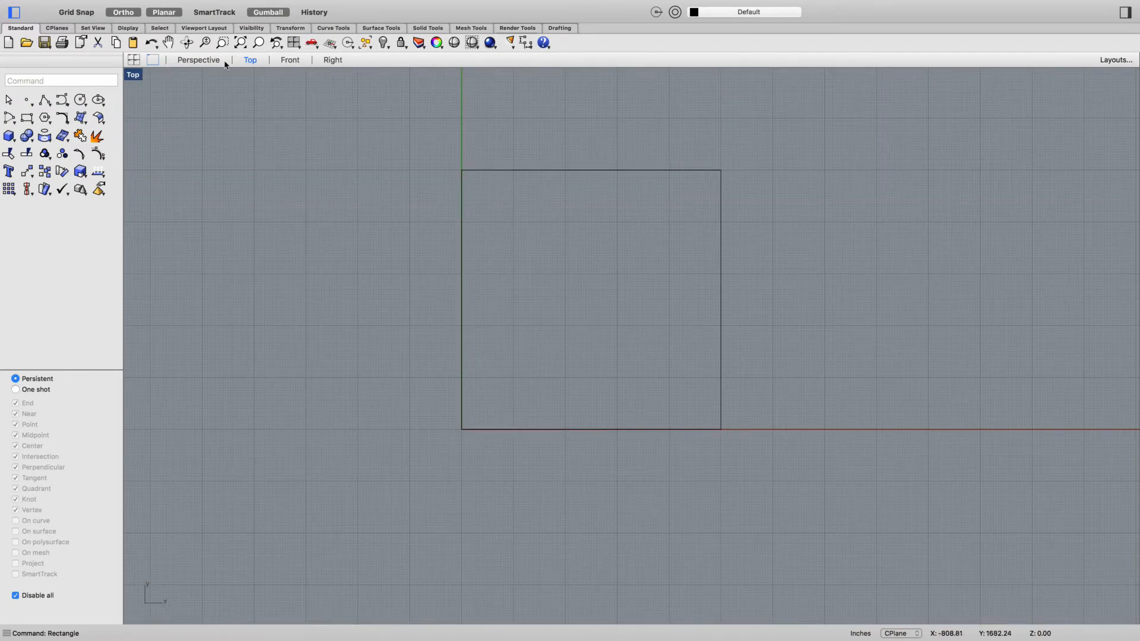
# - Return to the Perspective view and set its display mode to Shaded
pyautogui.click(199, 61)
pyautogui.scroll(-15, 455, 272)
pyautogui.scroll(7, 508, 240)
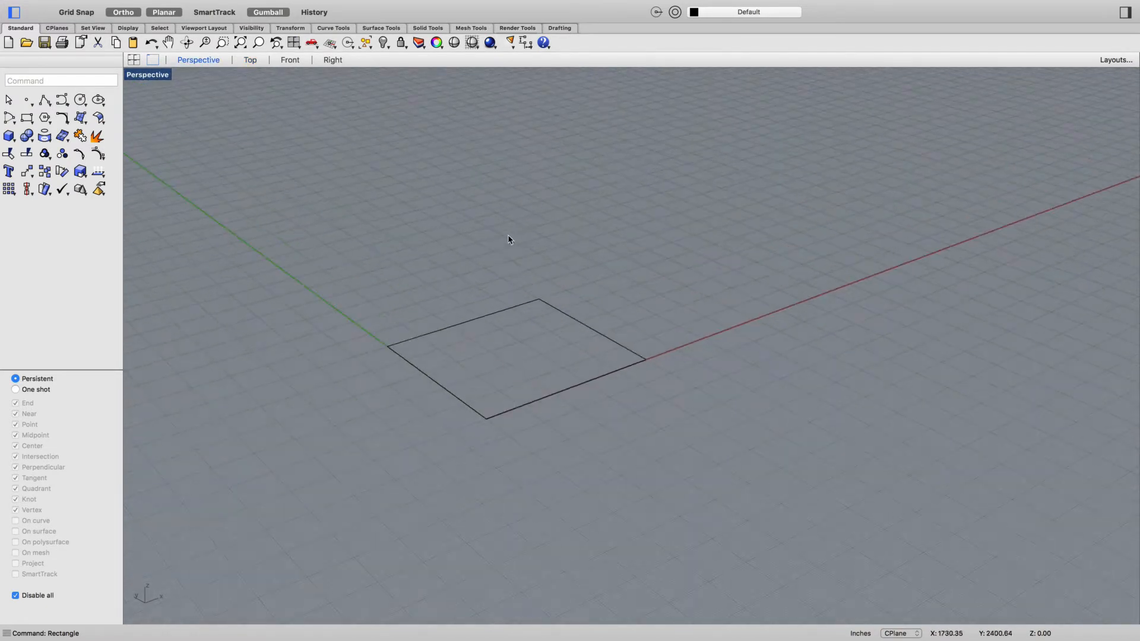
pyautogui.rightClick(521, 322)
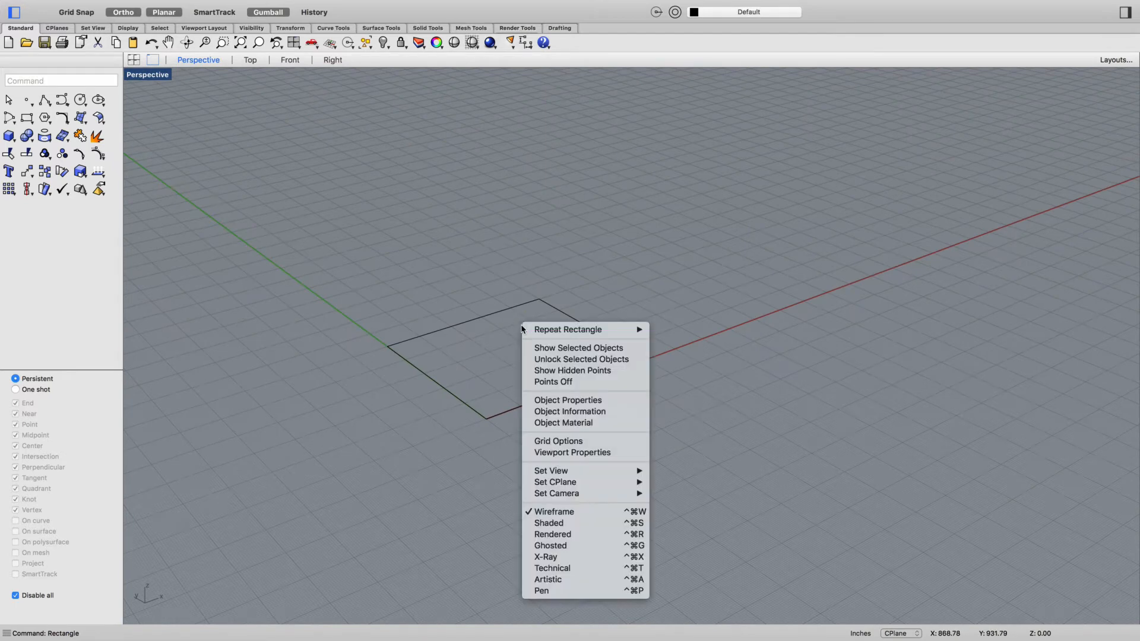
pyautogui.click(576, 525)
# - Extrude the square base curve upward 500' as a solid with ExtrudeCrv
pyautogui.click(536, 399)
pyautogui.write('Extr')
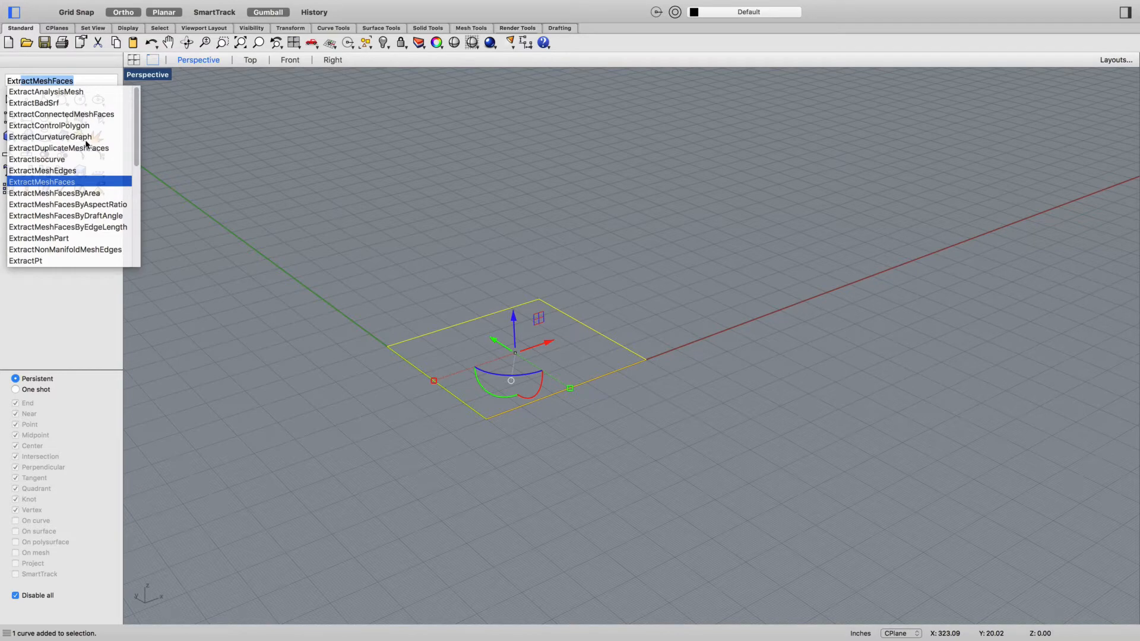
pyautogui.write('udeCrv')
pyautogui.press('Return')
pyautogui.scroll(-3, 278, 118)
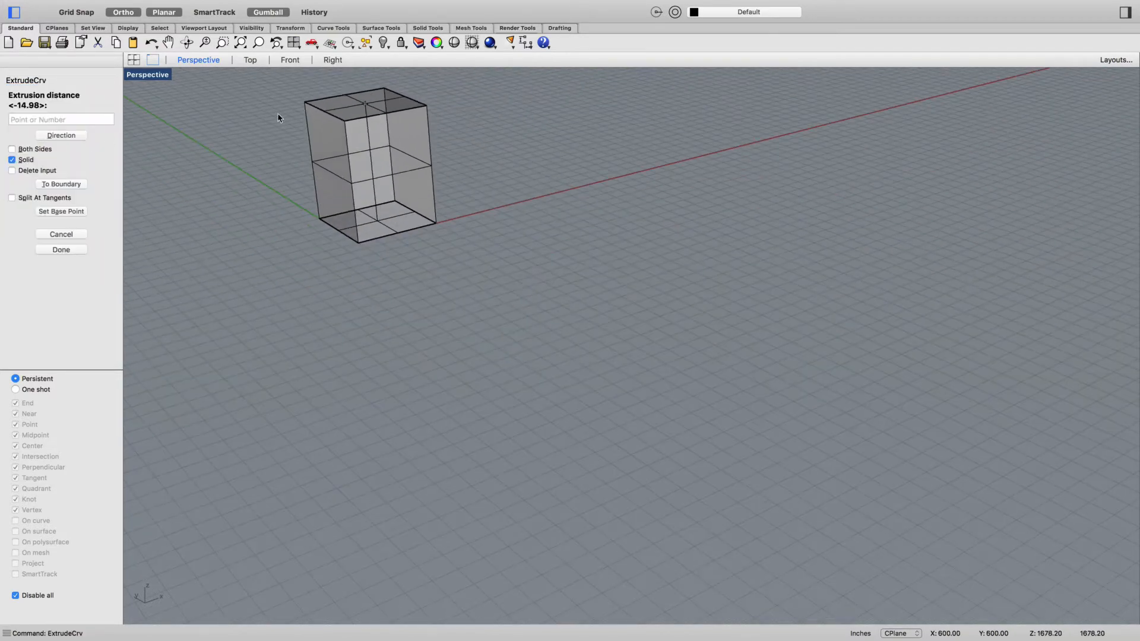
pyautogui.scroll(-3, 257, 89)
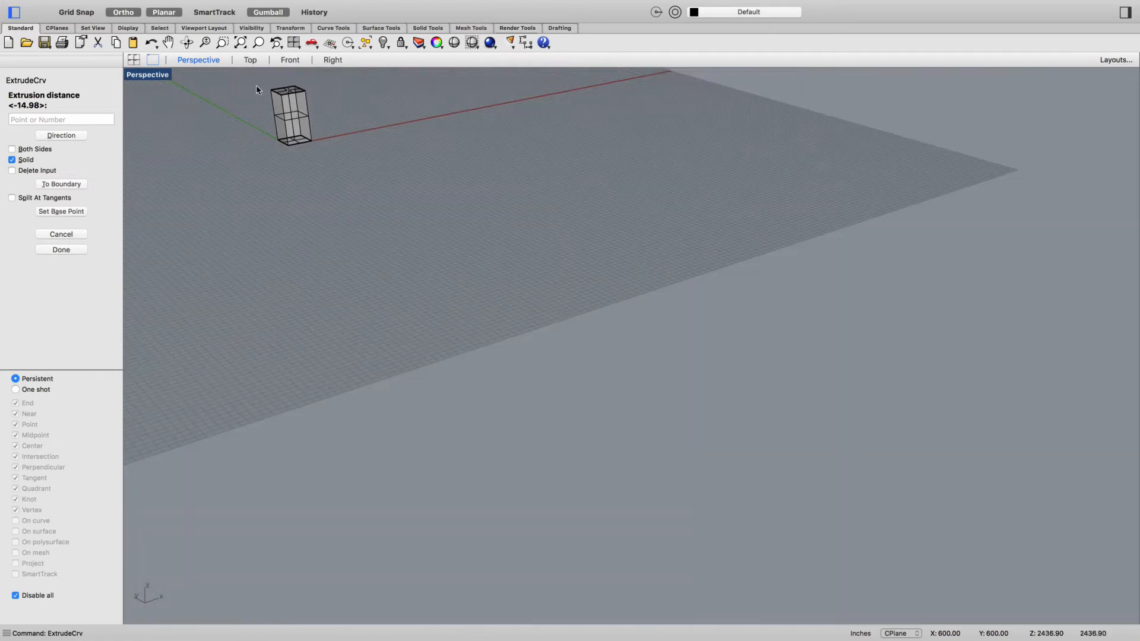
pyautogui.moveTo(261, 97)
pyautogui.mouseDown(button='right')
pyautogui.moveTo(283, 145)
pyautogui.moveTo(313, 137)
pyautogui.moveTo(283, 93)
pyautogui.mouseUp(button='right')
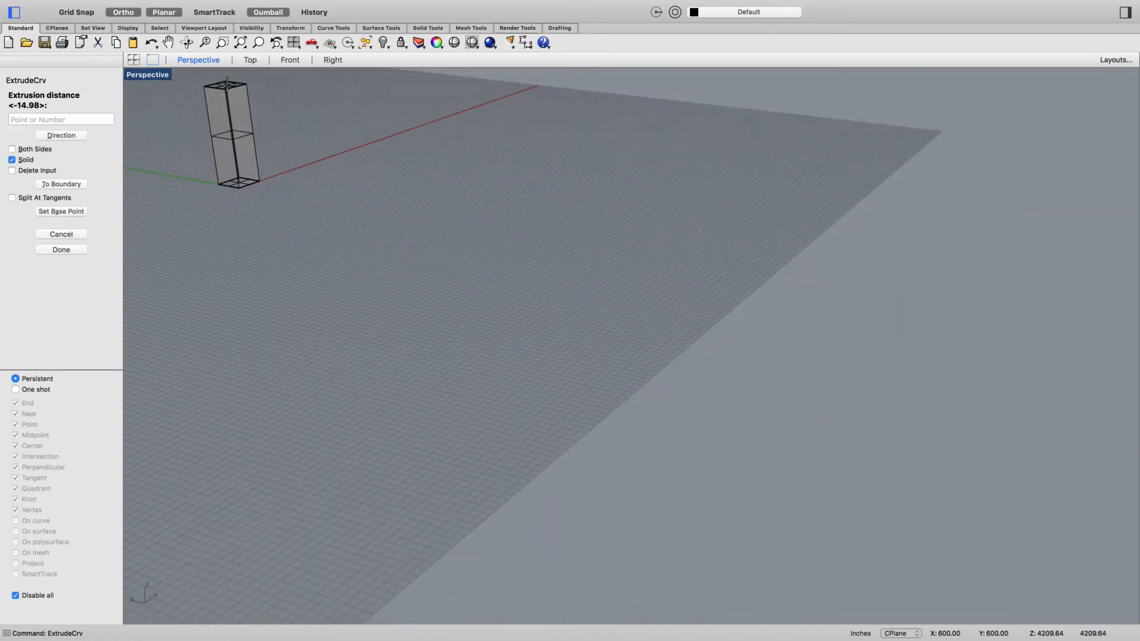
pyautogui.write('500')
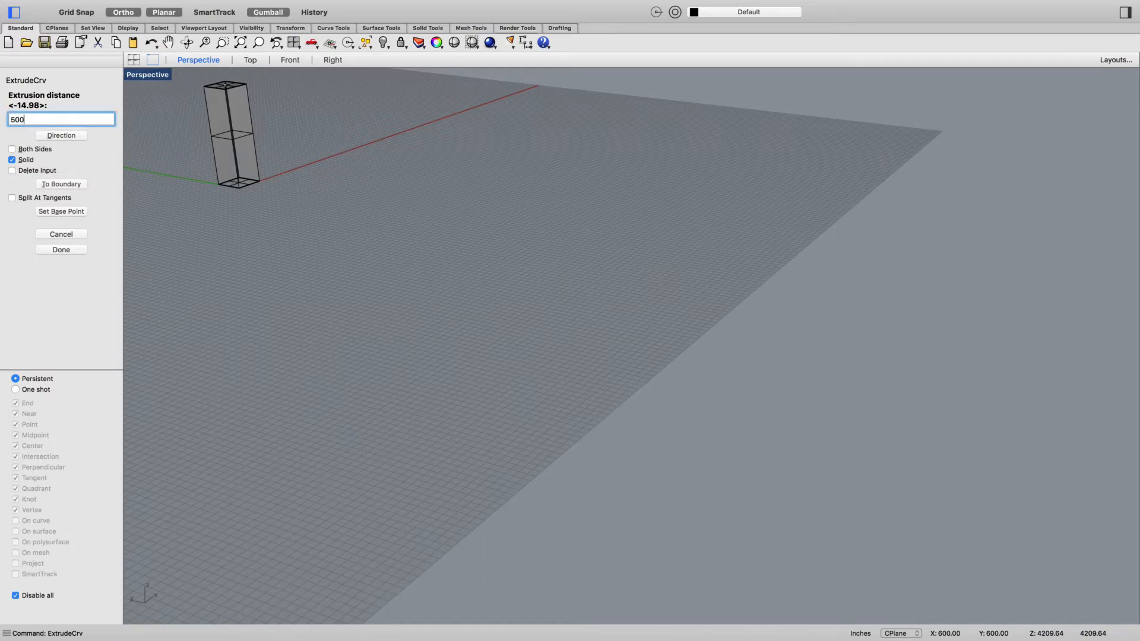
pyautogui.press('Return')
# - Inspect the extruded tower up close in perspective and turn off the Gumball
pyautogui.scroll(-10, 333, 122)
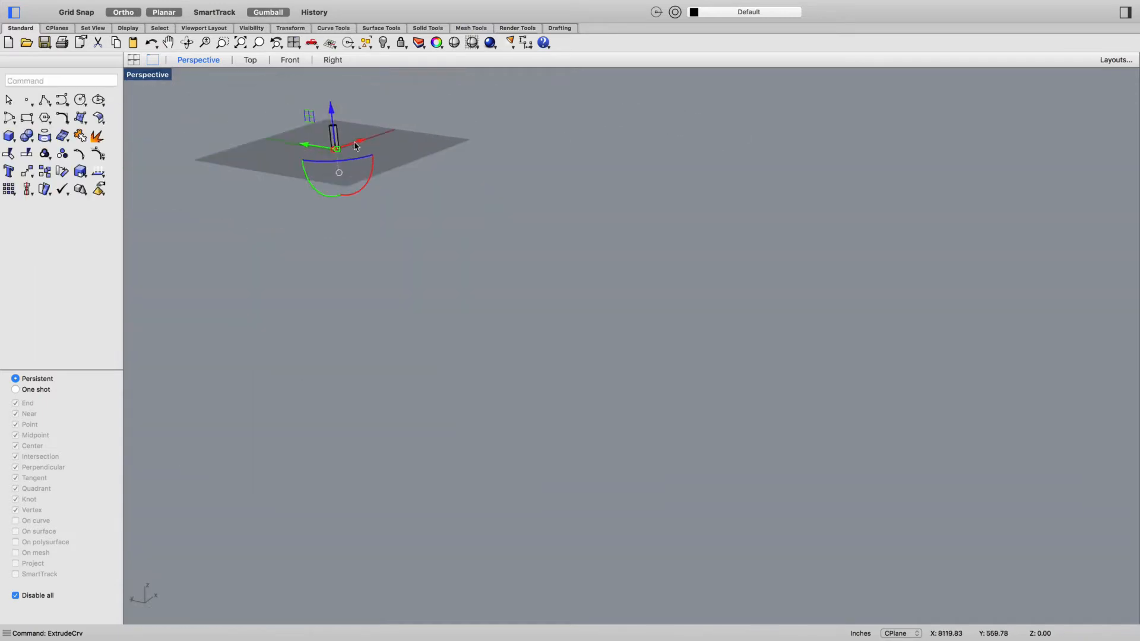
pyautogui.scroll(8, 329, 117)
pyautogui.scroll(2, 328, 118)
pyautogui.moveTo(505, 255); pyautogui.dragTo(460, 205, button='right')
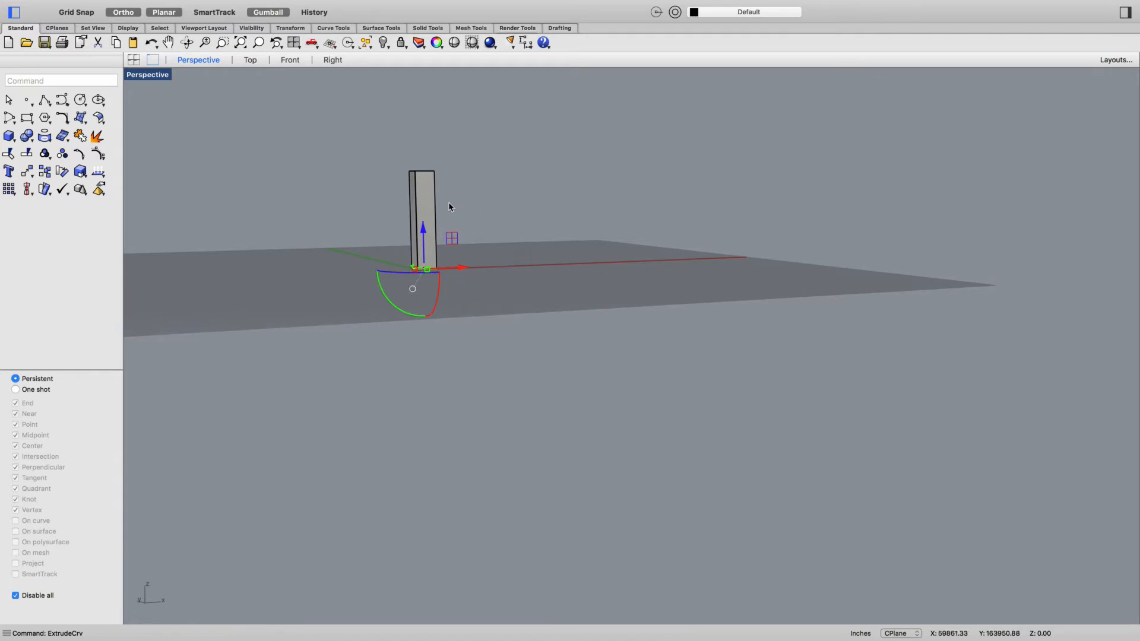
pyautogui.scroll(10, 449, 203)
pyautogui.click(268, 12)
pyautogui.moveTo(426, 297); pyautogui.dragTo(419, 234, button='right')
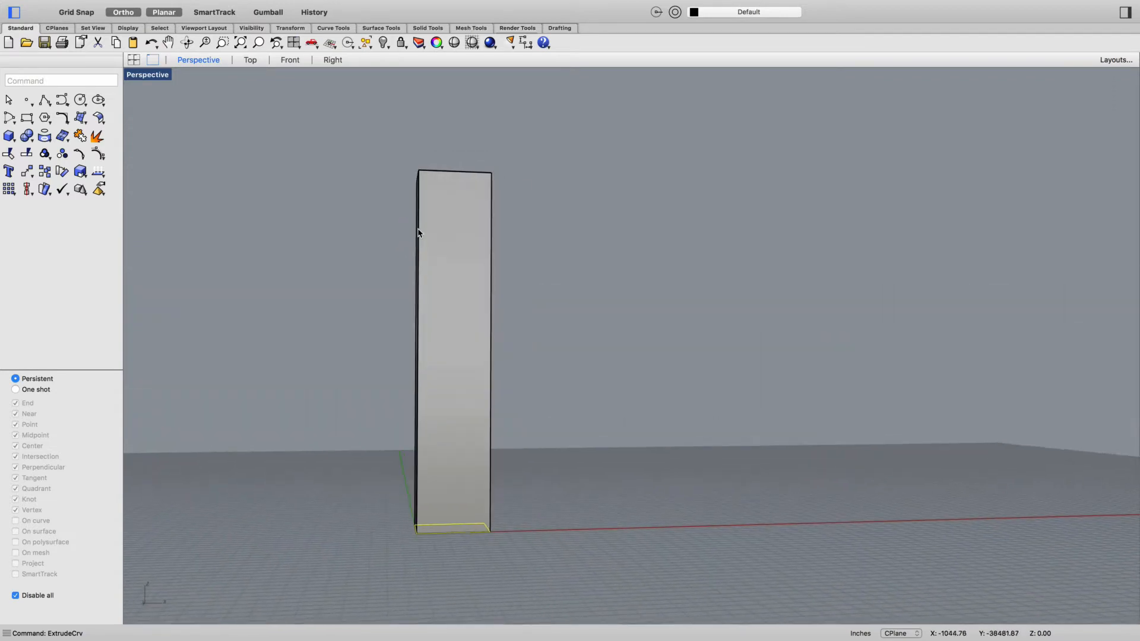
pyautogui.scroll(3, 446, 172)
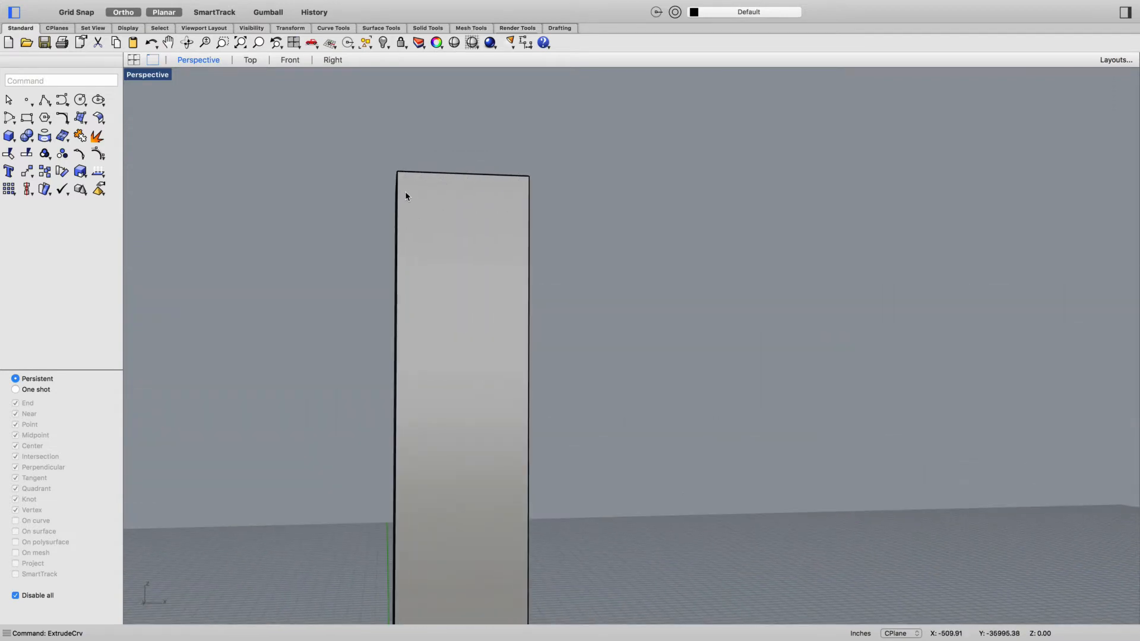
# - Trace the tower's elevation in the Front view with a corner-to-corner rectangle, enabling object snaps and turning off Near
pyautogui.click(300, 60)
pyautogui.scroll(-12, 449, 178)
pyautogui.scroll(-10, 521, 188)
pyautogui.scroll(-18, 505, 188)
pyautogui.scroll(20, 517, 142)
pyautogui.scroll(-9, 383, 261)
pyautogui.write('rec')
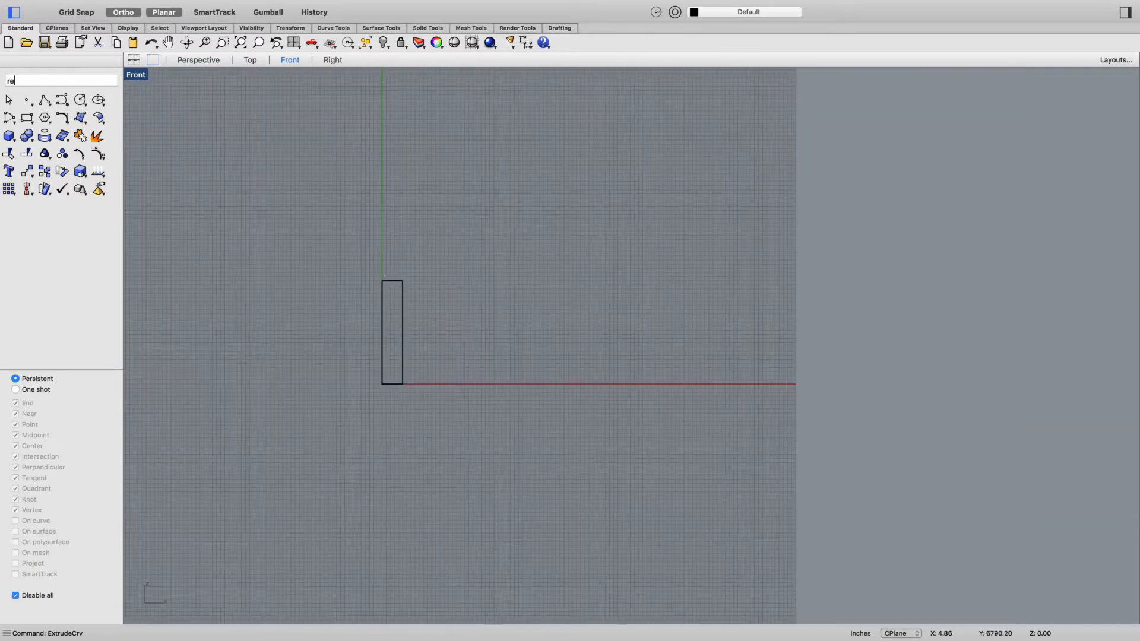
pyautogui.press('Return')
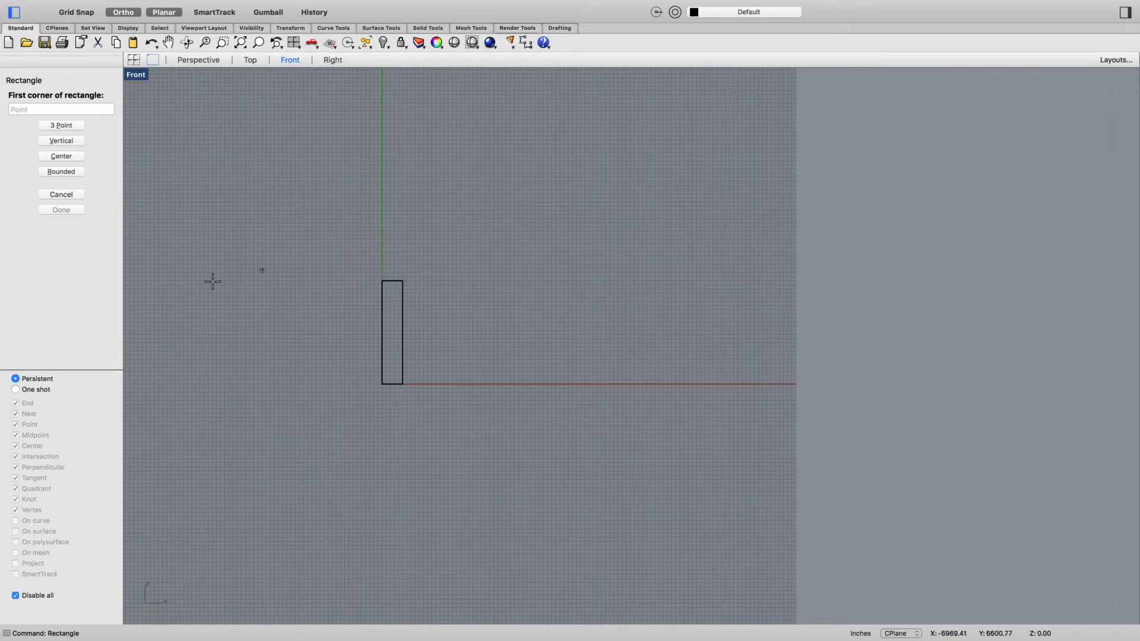
pyautogui.click(16, 596)
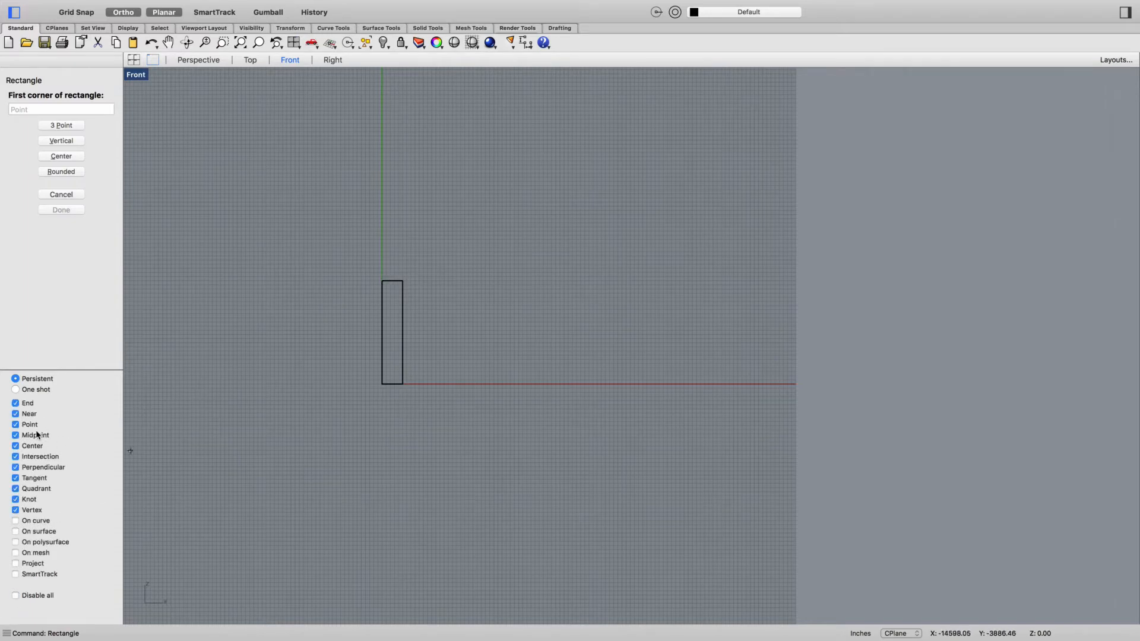
pyautogui.click(26, 416)
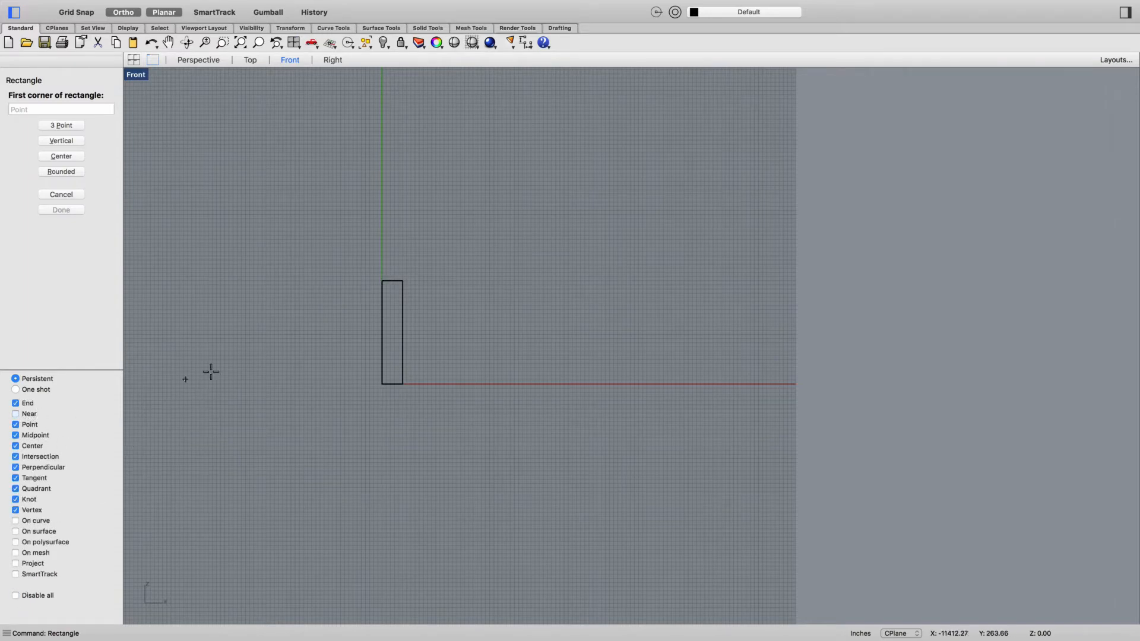
pyautogui.click(381, 280)
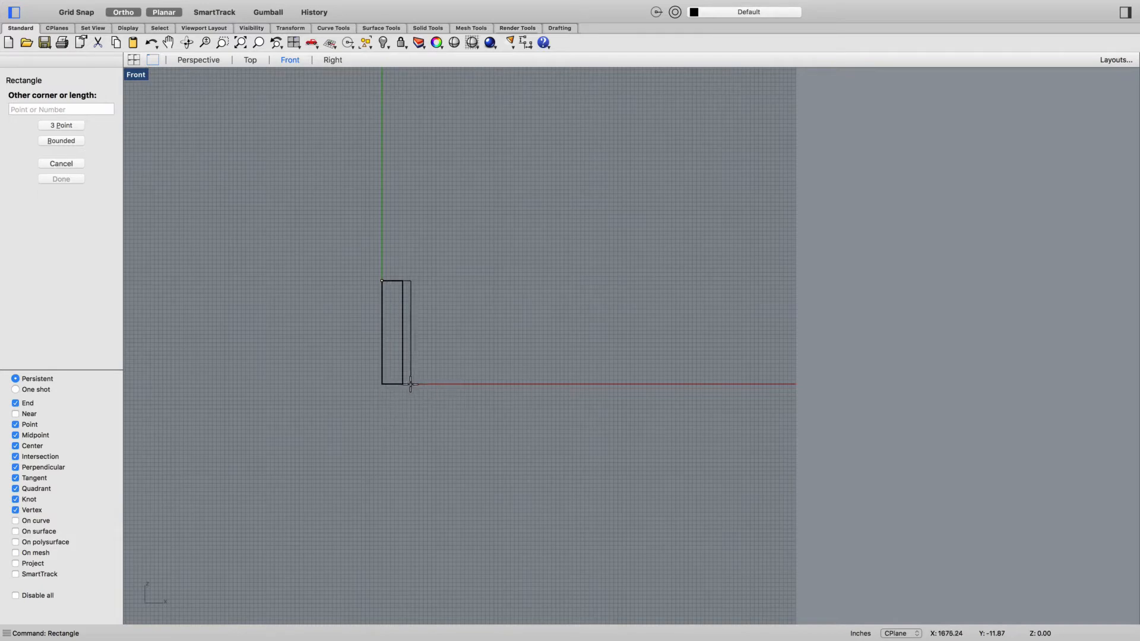
pyautogui.click(403, 385)
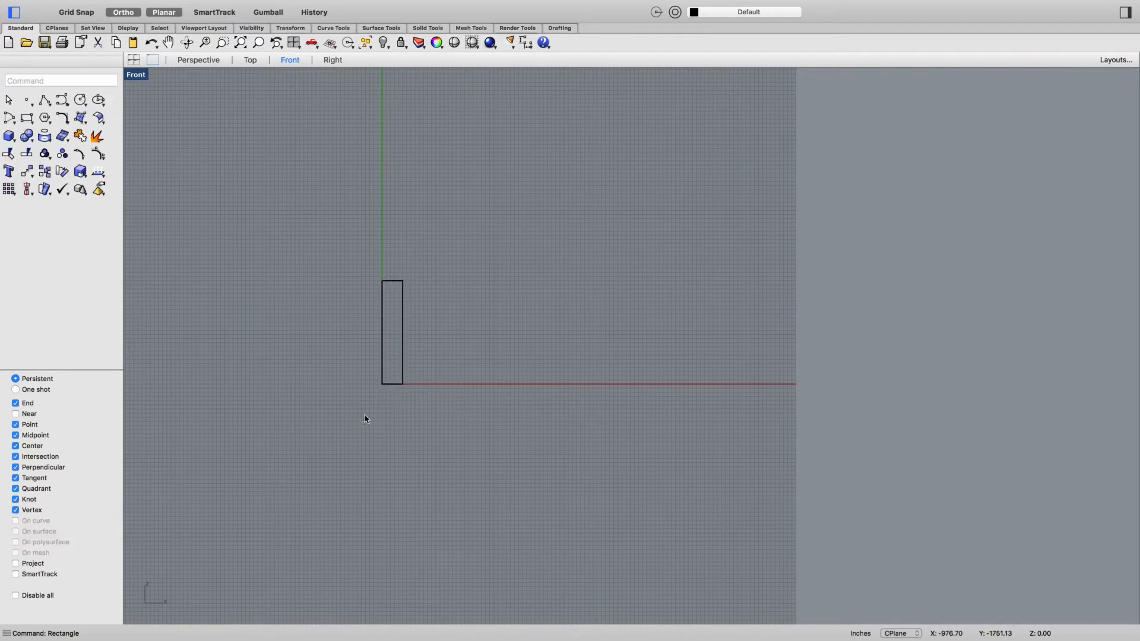
# - Isolate the vertical rectangle traced on the tower's face by hiding every other object
pyautogui.click(200, 62)
pyautogui.scroll(-10, 364, 368)
pyautogui.moveTo(331, 449); pyautogui.dragTo(440, 484, button='right')
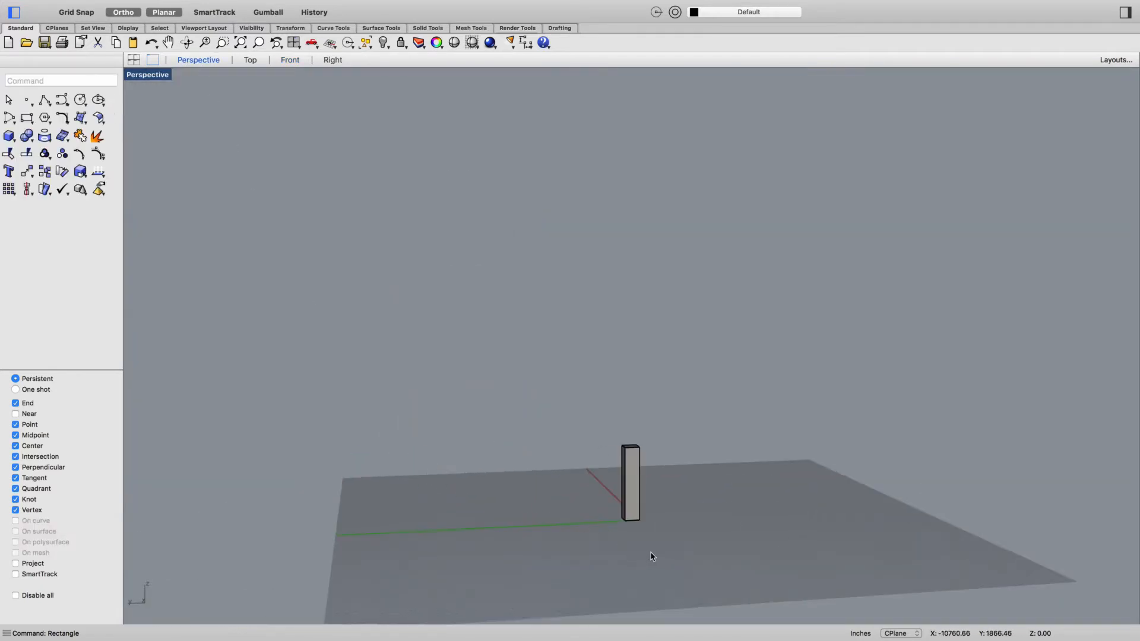
pyautogui.click(637, 508)
pyautogui.moveTo(683, 566); pyautogui.dragTo(642, 565, button='right')
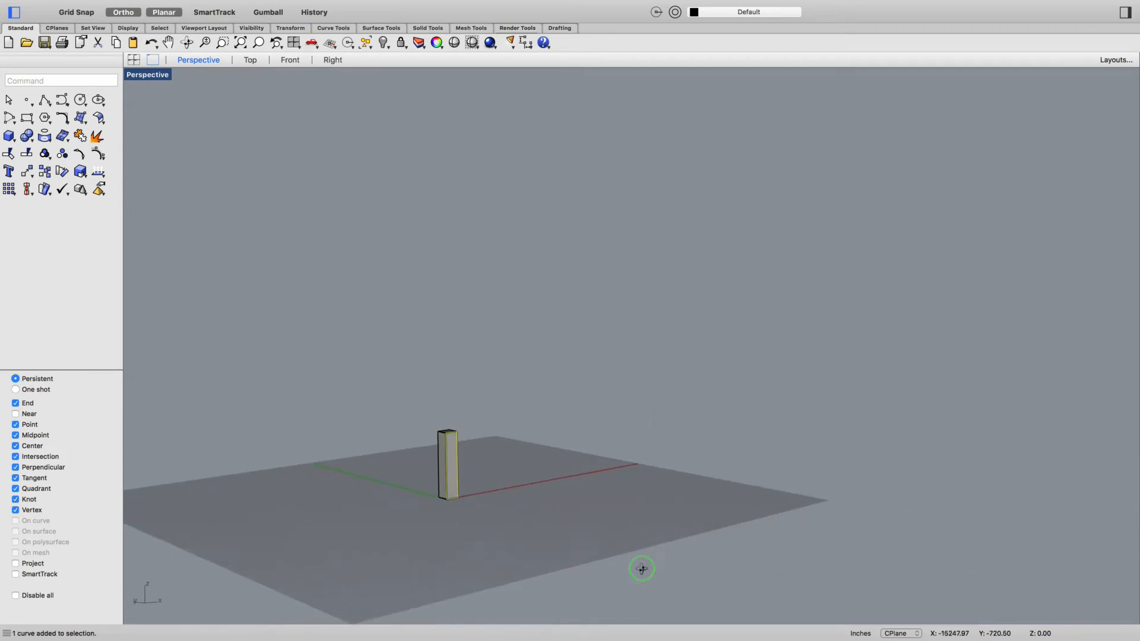
pyautogui.click(383, 42)
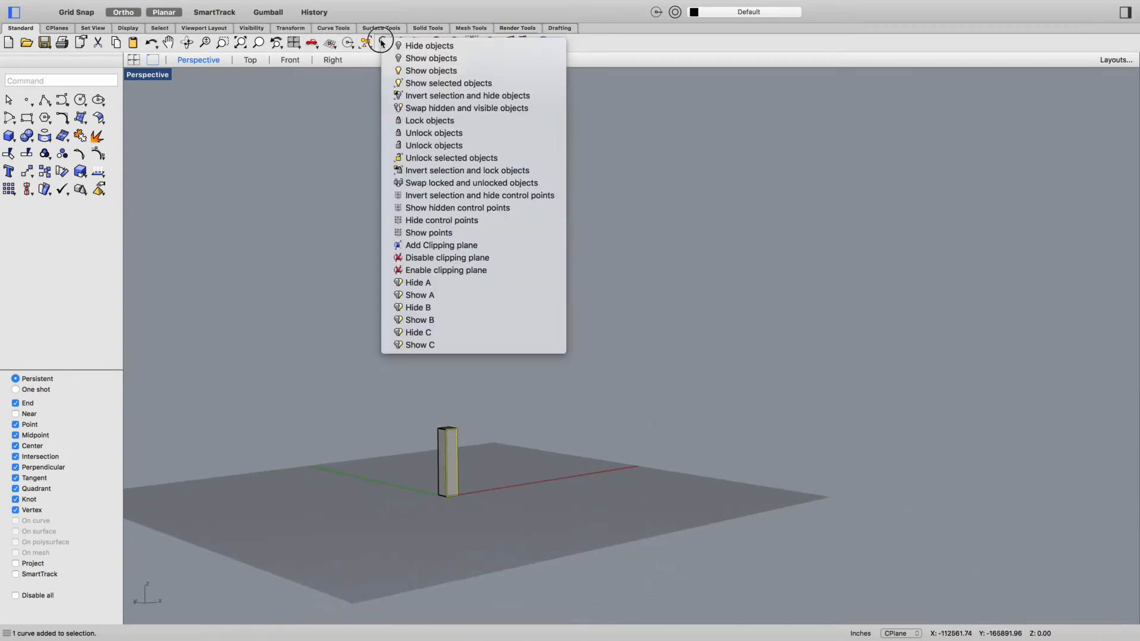
pyautogui.click(419, 96)
pyautogui.moveTo(509, 382); pyautogui.dragTo(486, 498, button='right')
# - In the Front view, offset the tower face outline inward by 120 inches with sharp corners
pyautogui.click(291, 61)
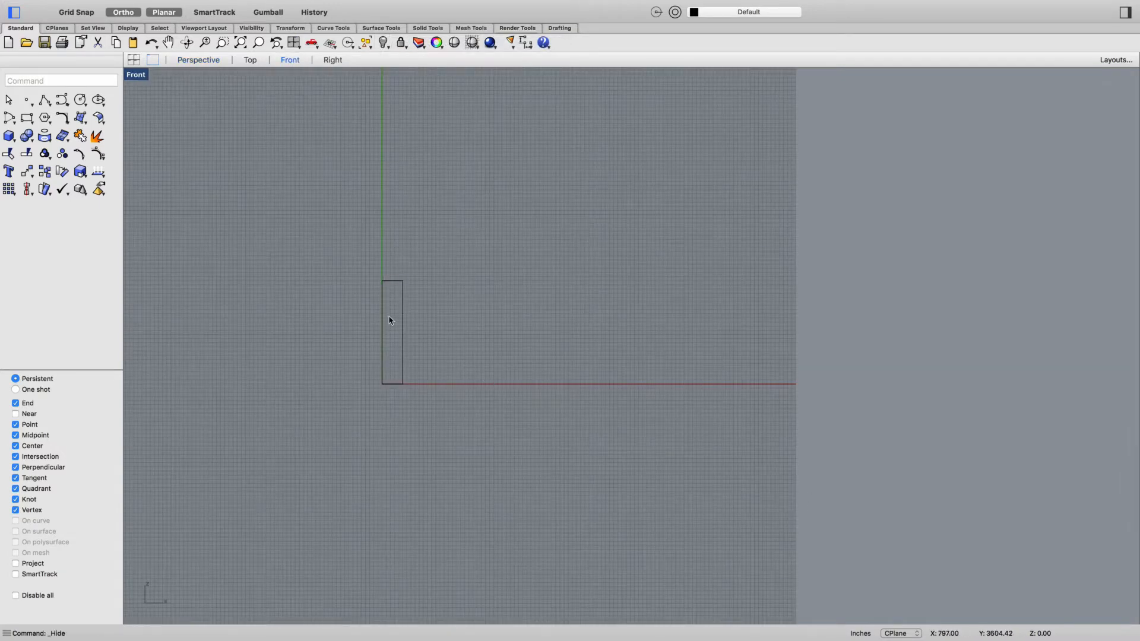
pyautogui.scroll(14, 371, 312)
pyautogui.scroll(-2, 551, 425)
pyautogui.moveTo(552, 433)
pyautogui.mouseDown(button='right')
pyautogui.moveTo(546, 412)
pyautogui.moveTo(557, 413)
pyautogui.mouseUp(button='right')
pyautogui.click(462, 265)
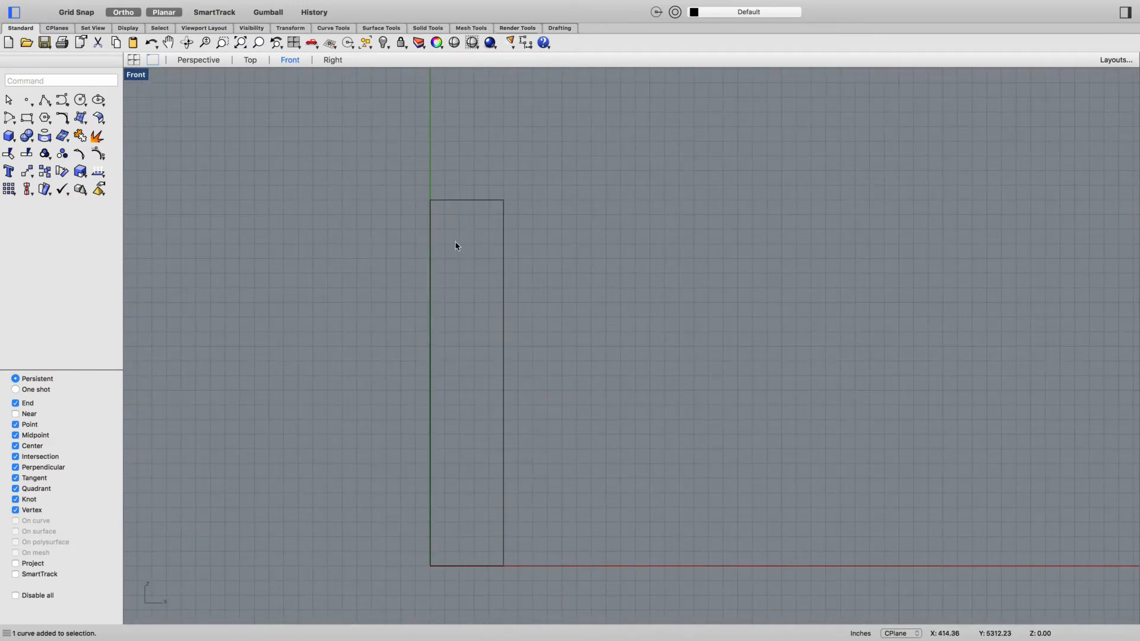
pyautogui.write('off')
pyautogui.scroll(1, 446, 216)
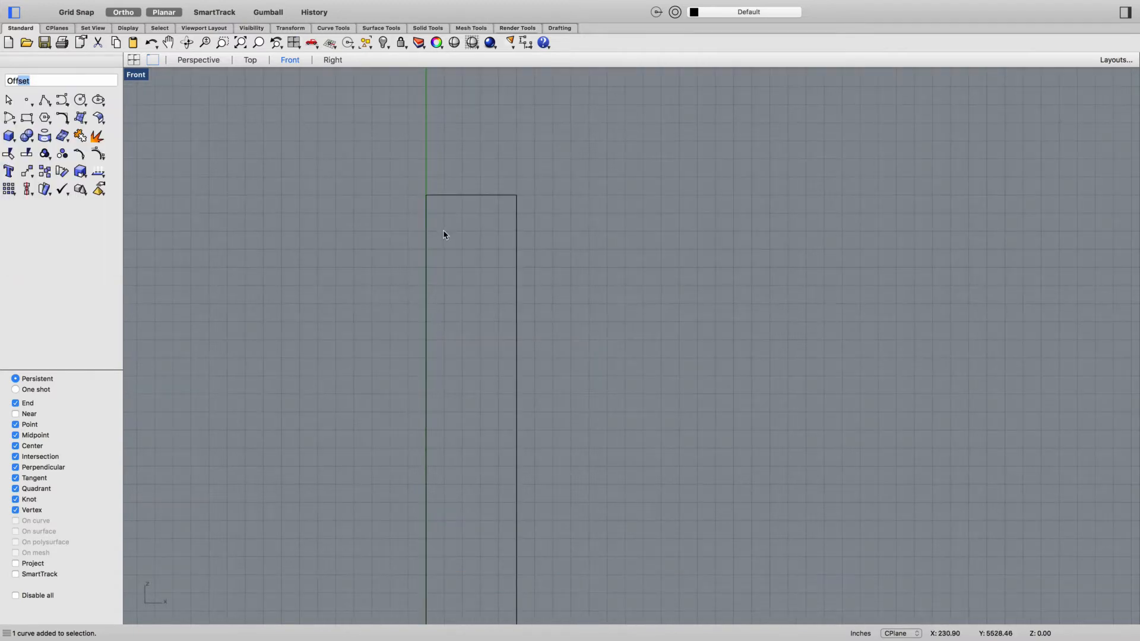
pyautogui.press('Return')
pyautogui.doubleClick(75, 138)
pyautogui.write("10'")
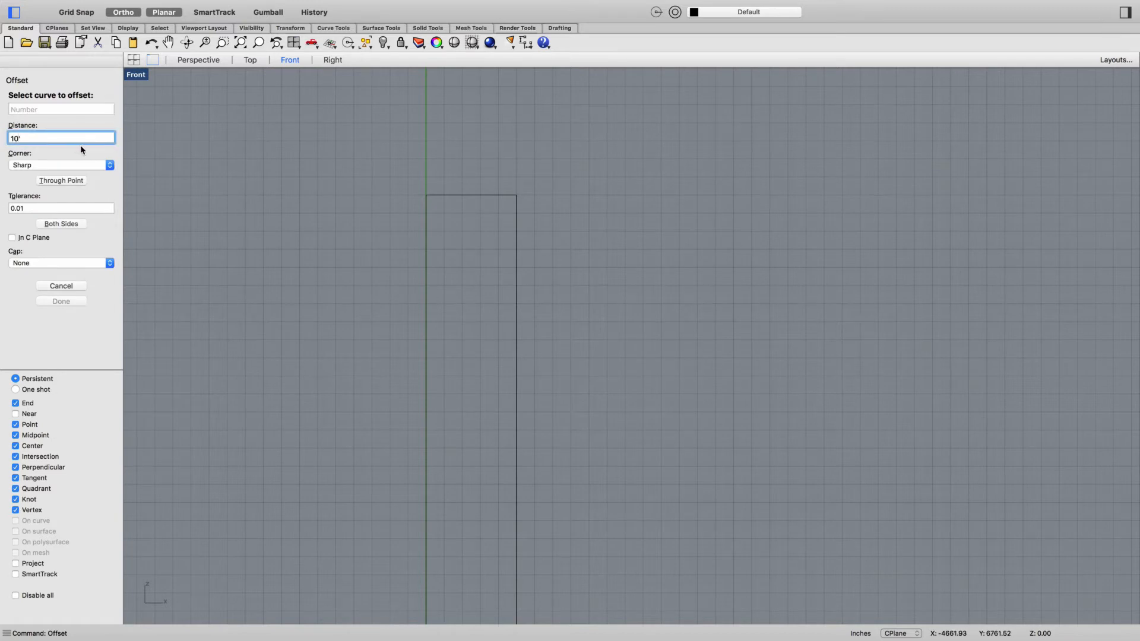
pyautogui.press('Return')
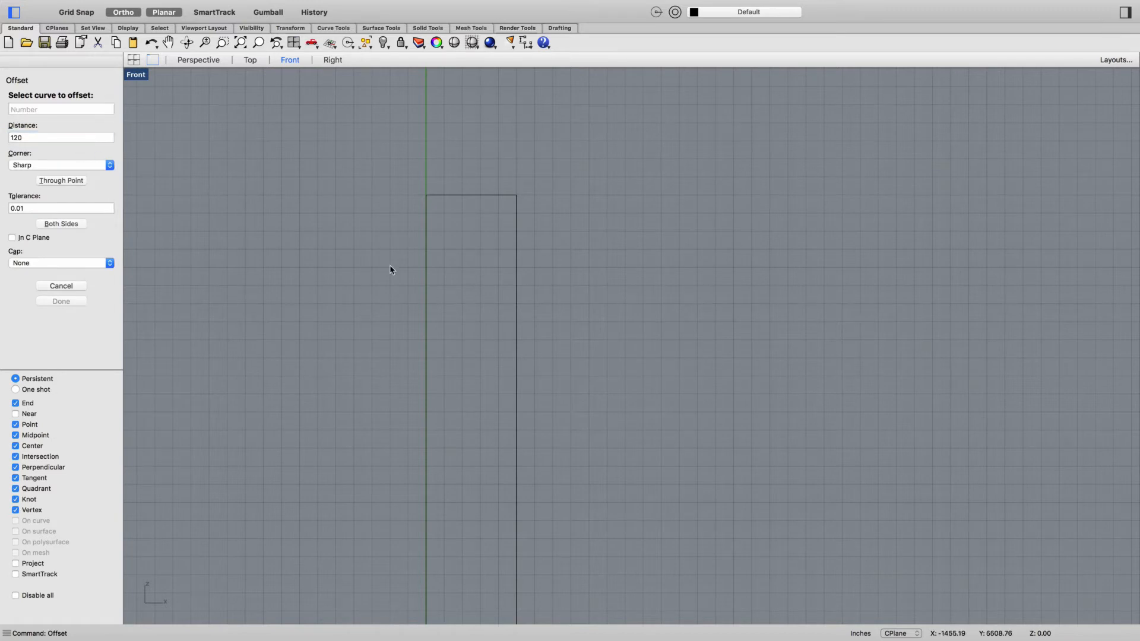
pyautogui.click(425, 330)
pyautogui.click(480, 325)
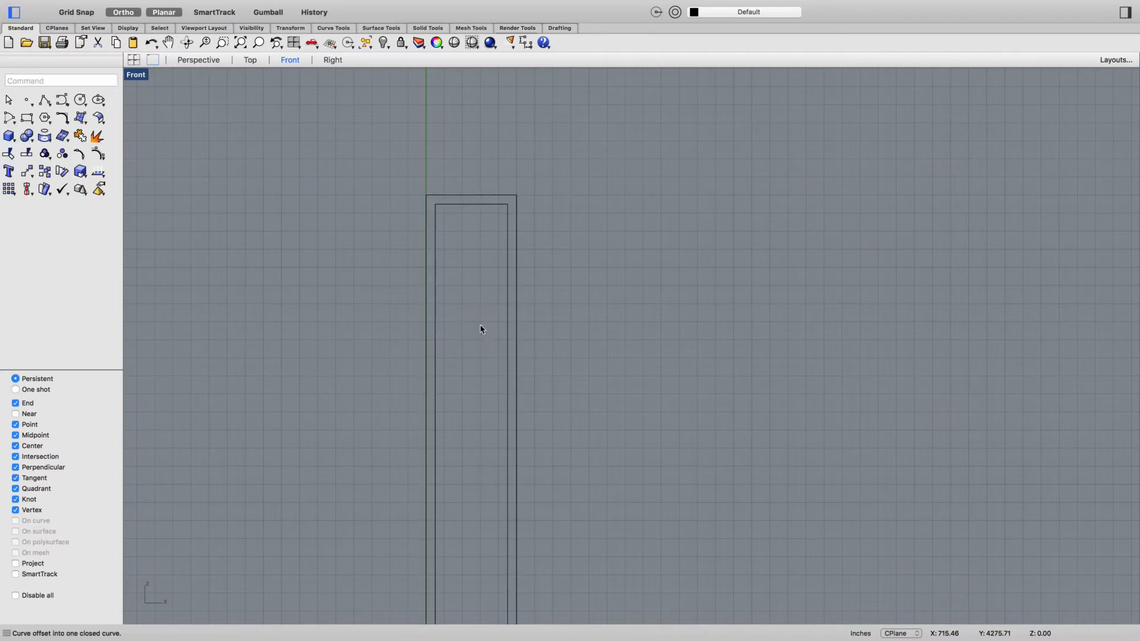
# - Draw a 120 by 230 inch window rectangle from the inner outline's upper-left corner, using Grid Snap only for the opposite corner
pyautogui.moveTo(515, 373); pyautogui.dragTo(484, 324, button='right')
pyautogui.scroll(5, 404, 149)
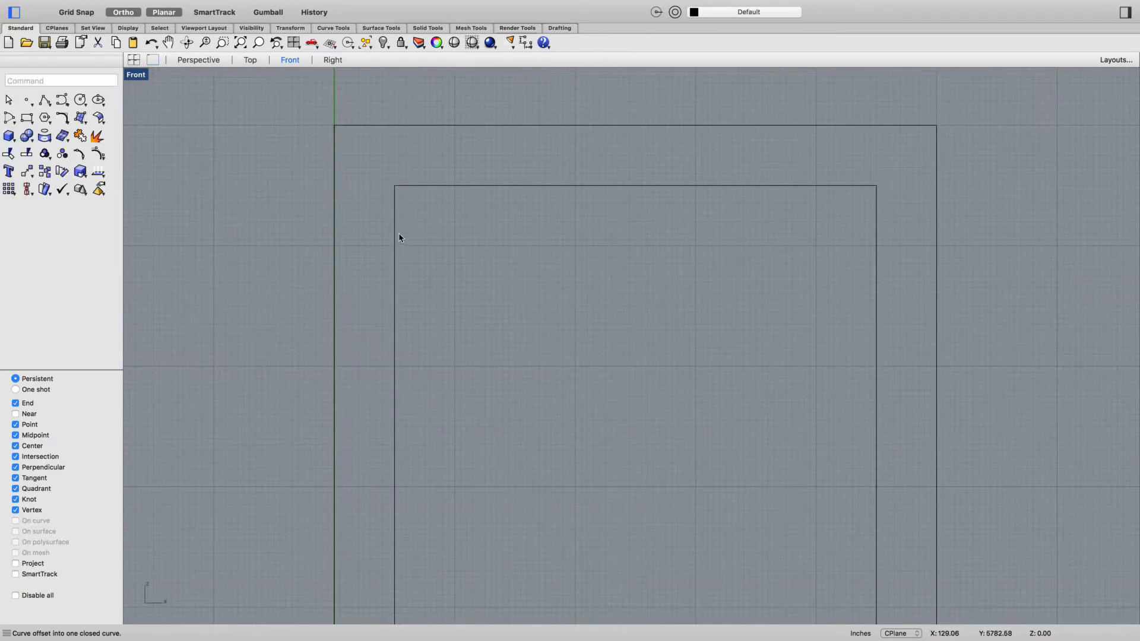
pyautogui.scroll(-5, 480, 281)
pyautogui.scroll(3, 509, 289)
pyautogui.write('rec')
pyautogui.press('Return')
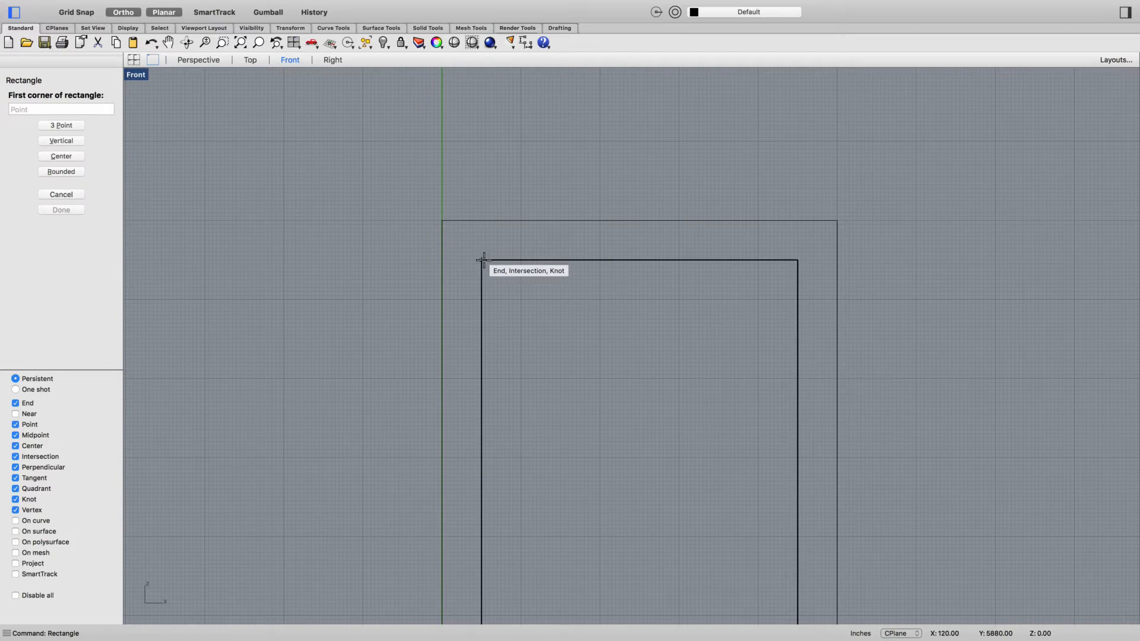
pyautogui.click(483, 261)
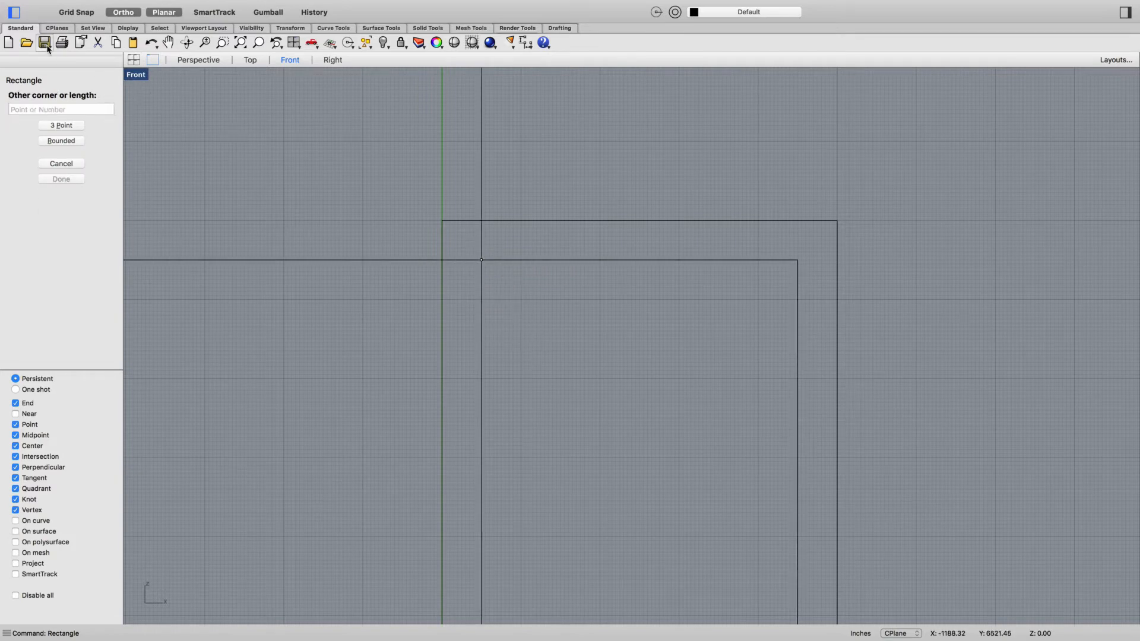
pyautogui.click(75, 13)
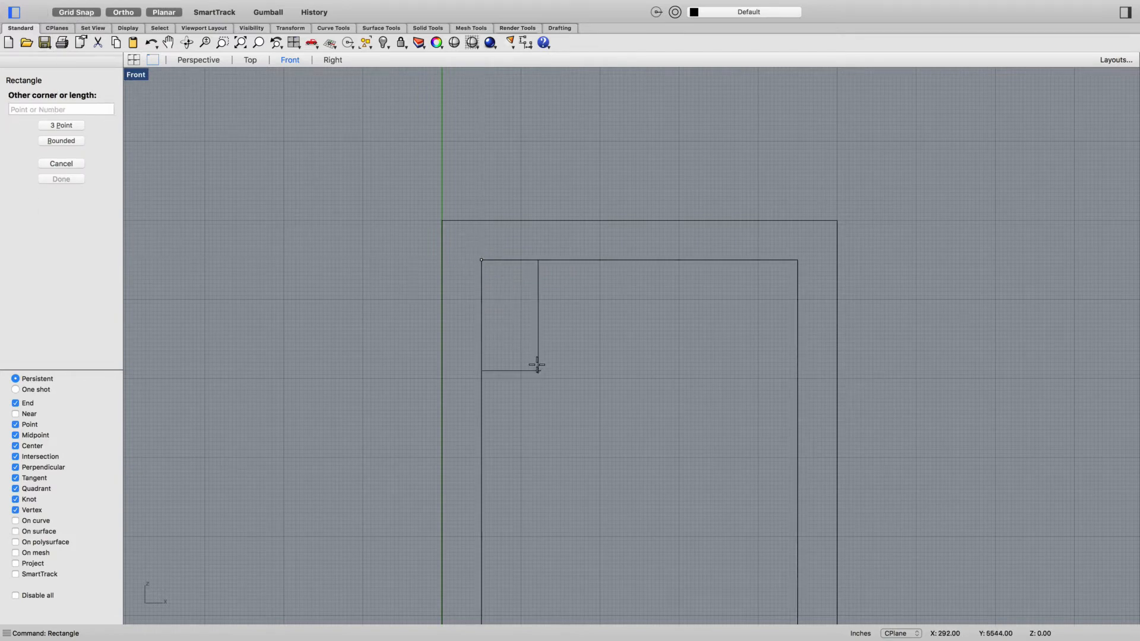
pyautogui.click(521, 335)
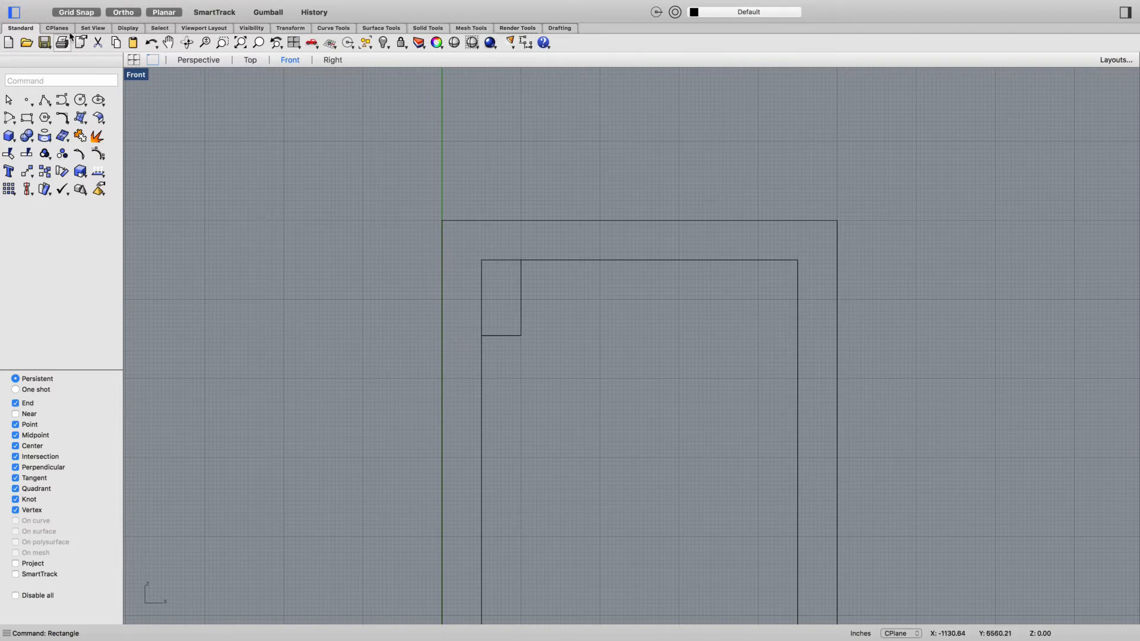
pyautogui.click(76, 12)
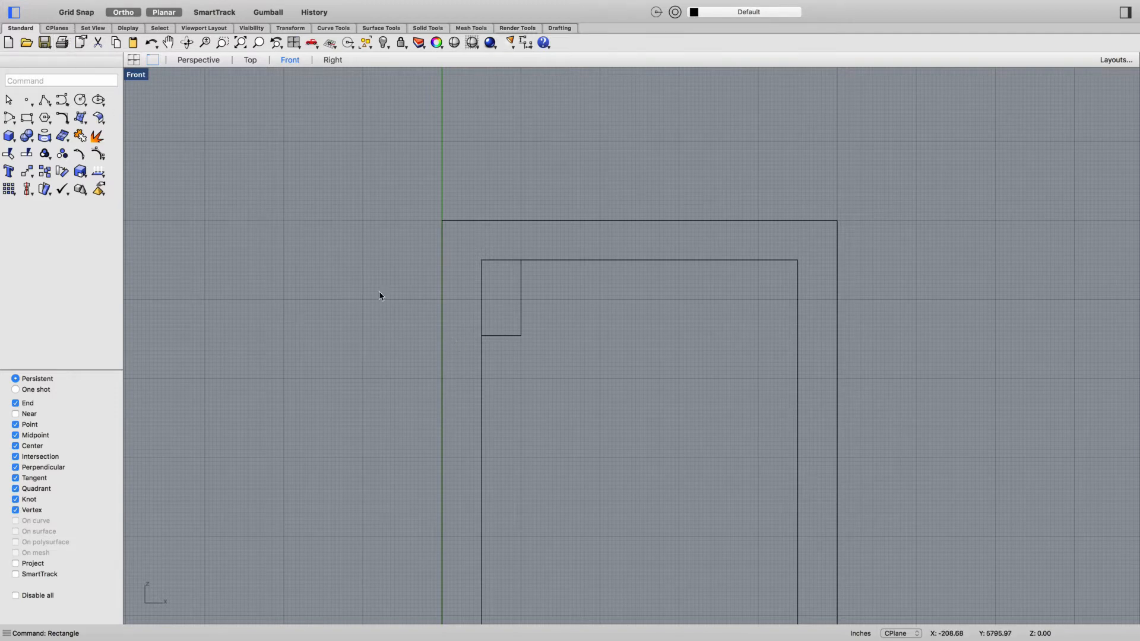
# - Extrude the small window rectangle into a shallow solid with ExtrudeCrv in the Perspective view
pyautogui.scroll(10, 521, 348)
pyautogui.scroll(3, 549, 338)
pyautogui.scroll(-15, 415, 335)
pyautogui.scroll(4, 409, 320)
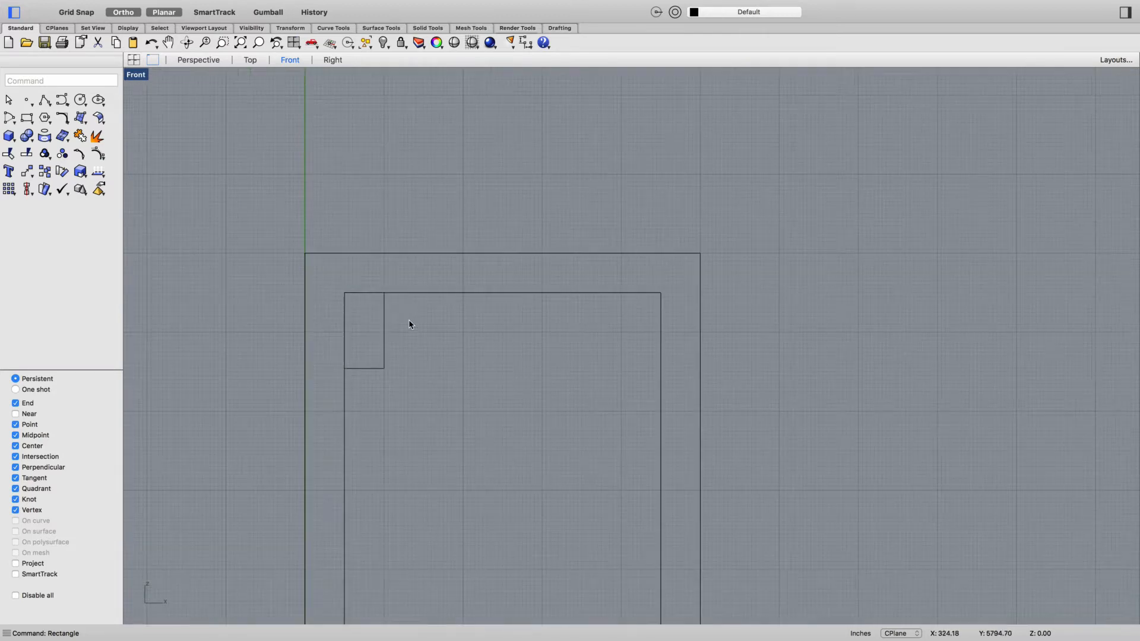
pyautogui.click(198, 60)
pyautogui.scroll(-4, 425, 374)
pyautogui.scroll(10, 460, 387)
pyautogui.scroll(-10, 389, 375)
pyautogui.scroll(5, 329, 339)
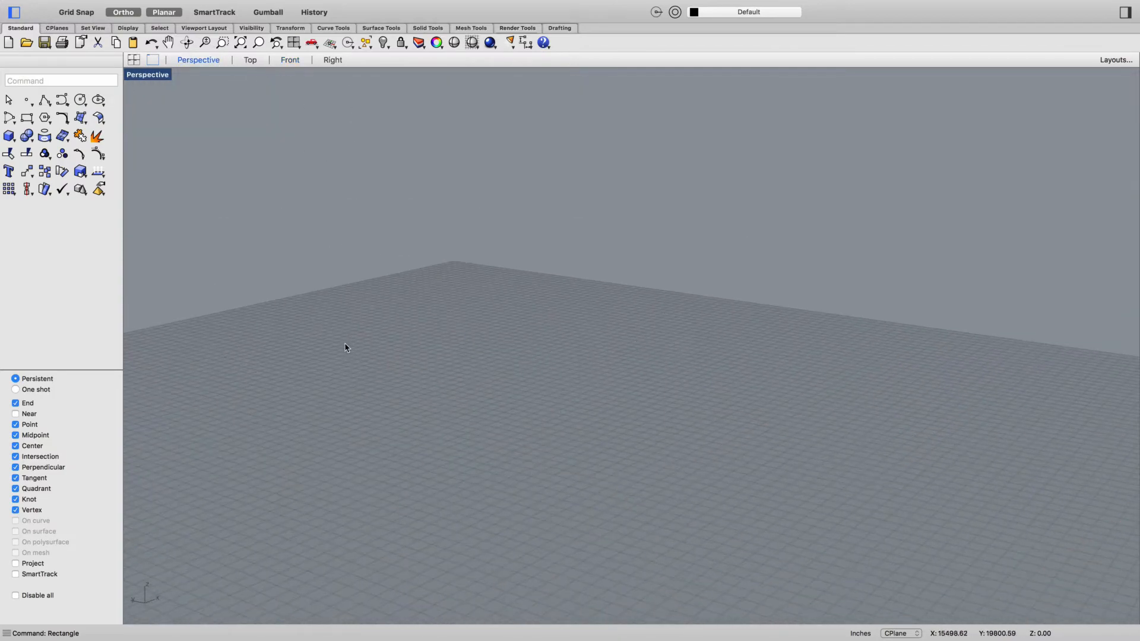
pyautogui.scroll(-6, 548, 396)
pyautogui.scroll(2, 593, 404)
pyautogui.write('ExtrudeCrv')
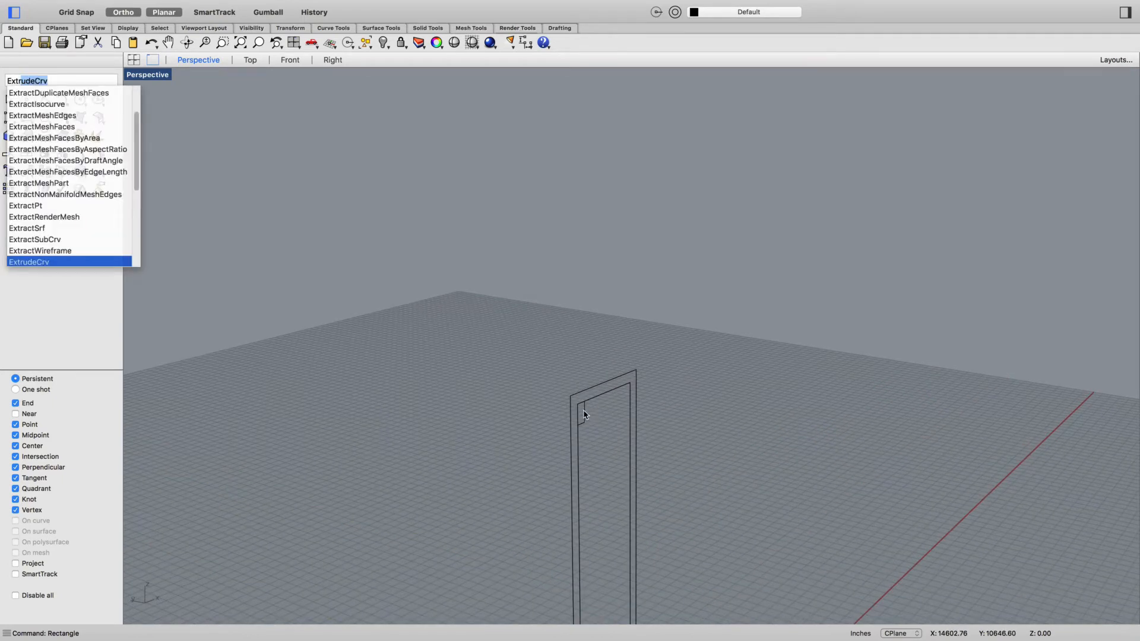
pyautogui.press('Return')
pyautogui.click(583, 411)
pyautogui.press('Return')
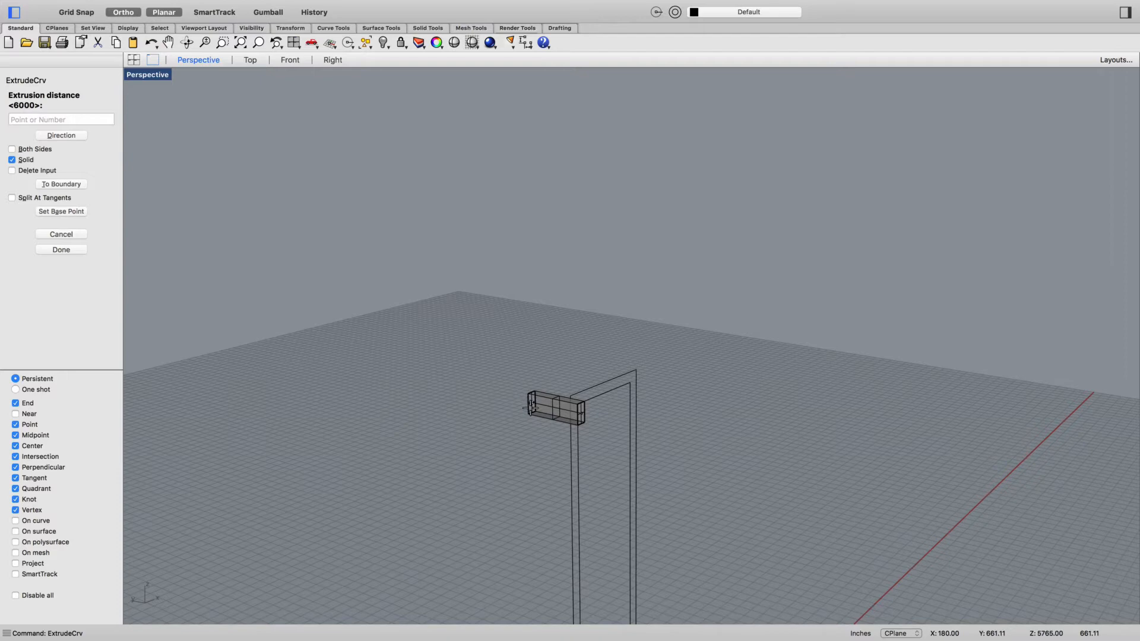
pyautogui.write('4')
pyautogui.press('Return')
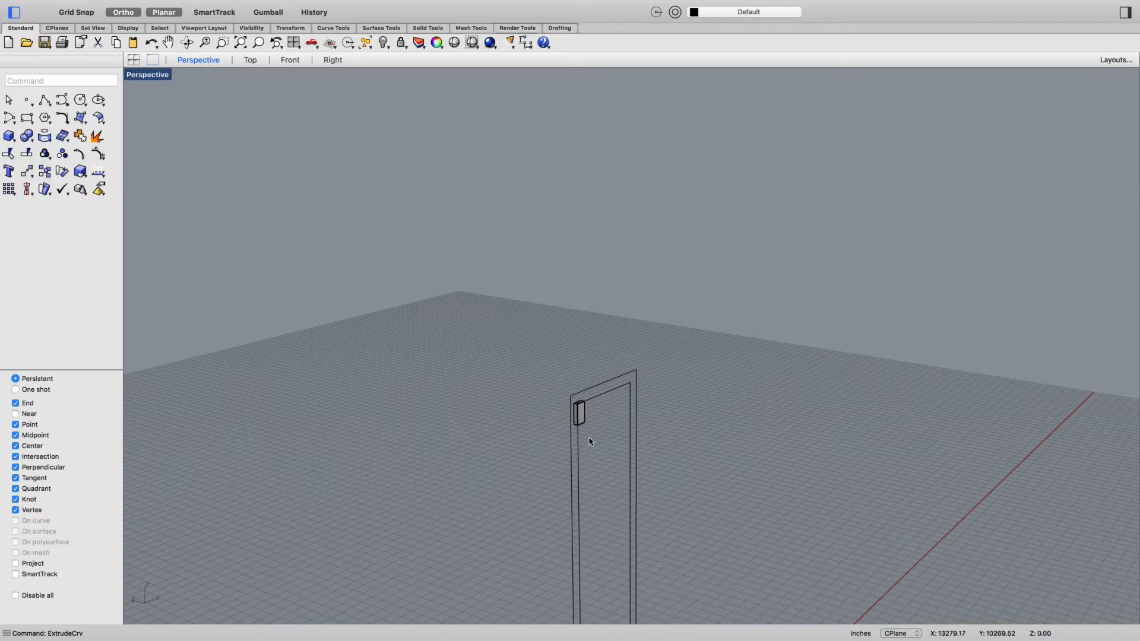
# - In the Front view, array the window extrusion with ArrayLinear into a horizontal row of 6, spaced about 168 inches apart
pyautogui.scroll(10, 560, 402)
pyautogui.moveTo(634, 449); pyautogui.dragTo(600, 433, button='right')
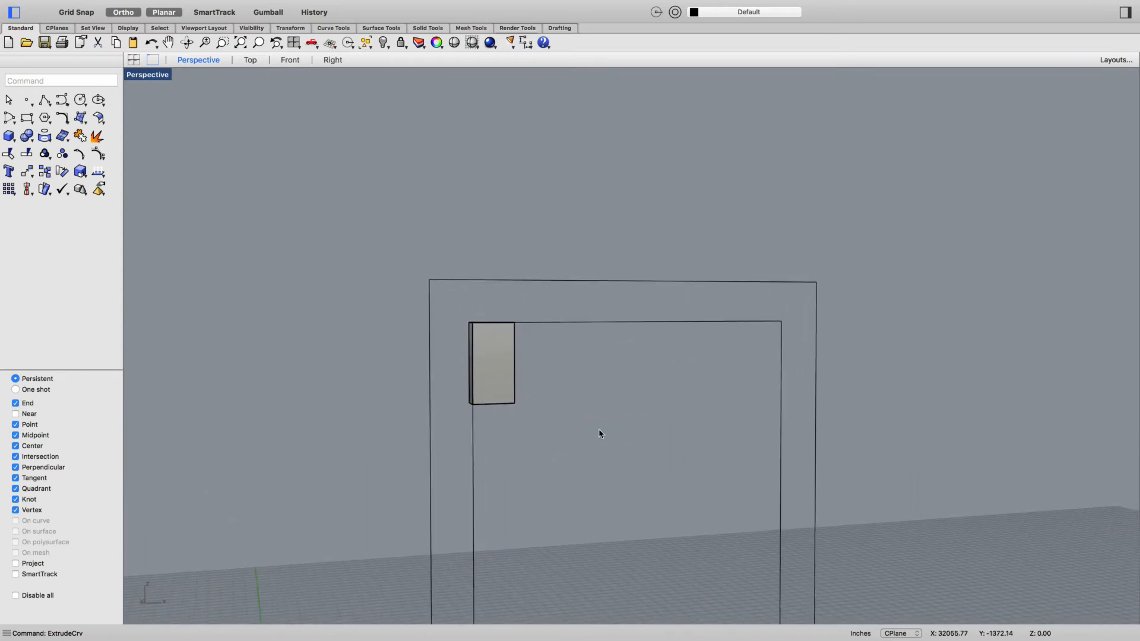
pyautogui.scroll(-5, 606, 437)
pyautogui.scroll(5, 611, 475)
pyautogui.moveTo(611, 519); pyautogui.dragTo(596, 501, button='right')
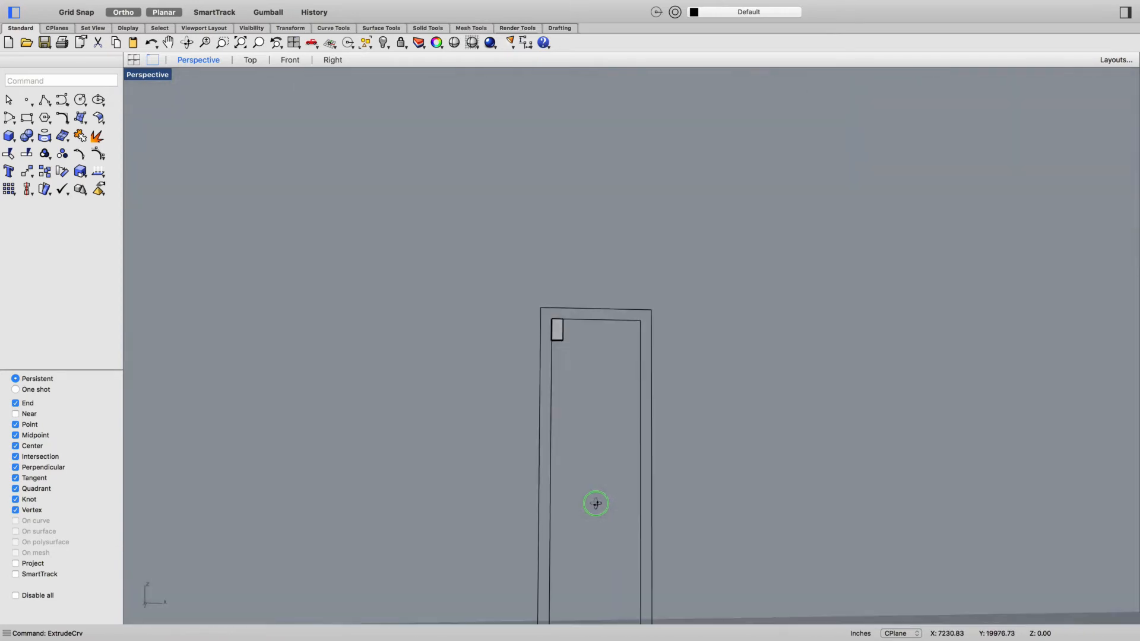
pyautogui.click(291, 60)
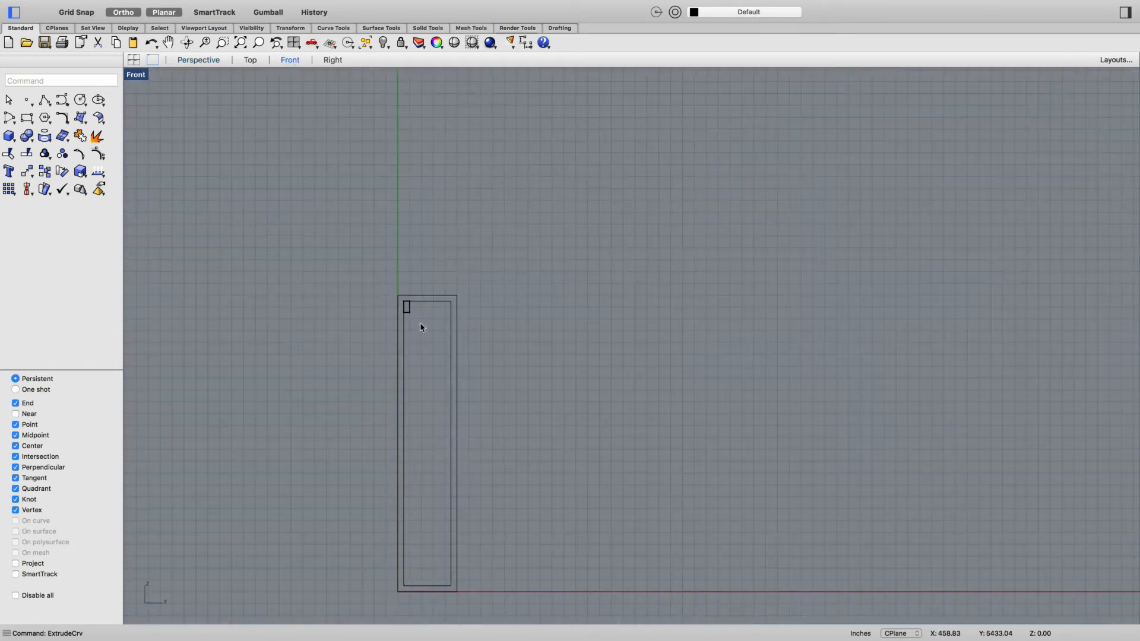
pyautogui.scroll(-3, 423, 353)
pyautogui.write('ArrayLinear')
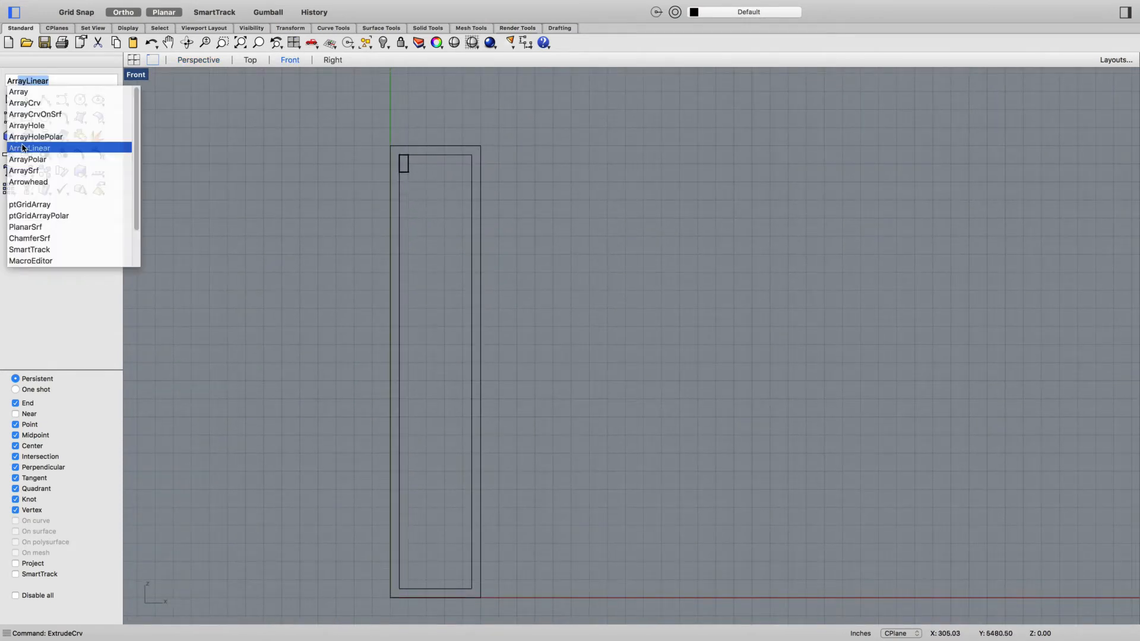
pyautogui.click(23, 149)
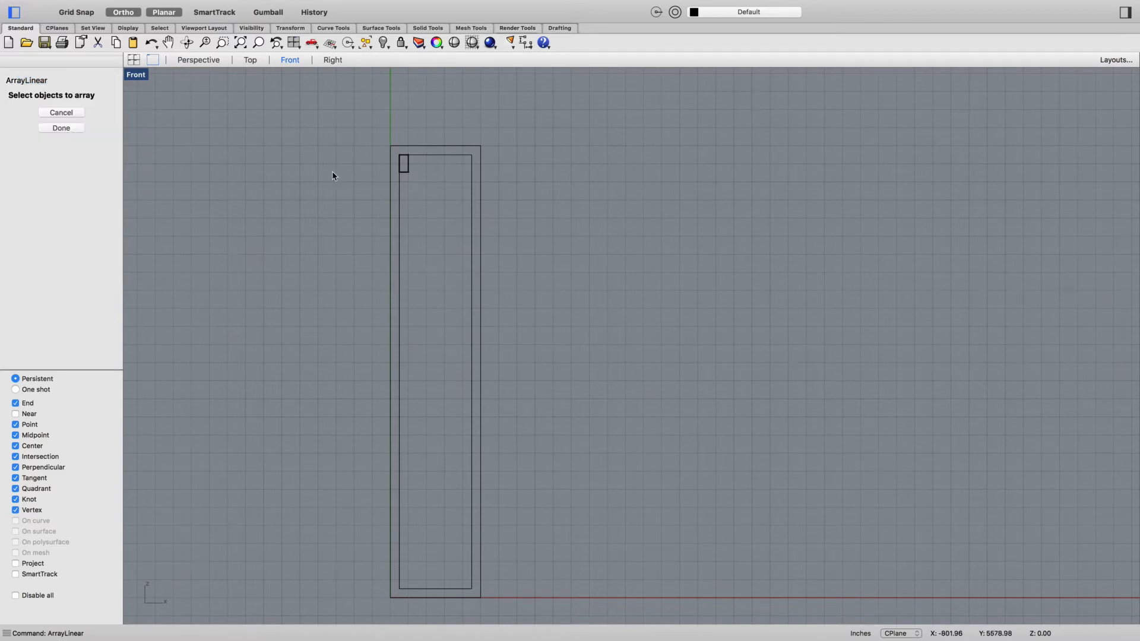
pyautogui.scroll(5, 397, 167)
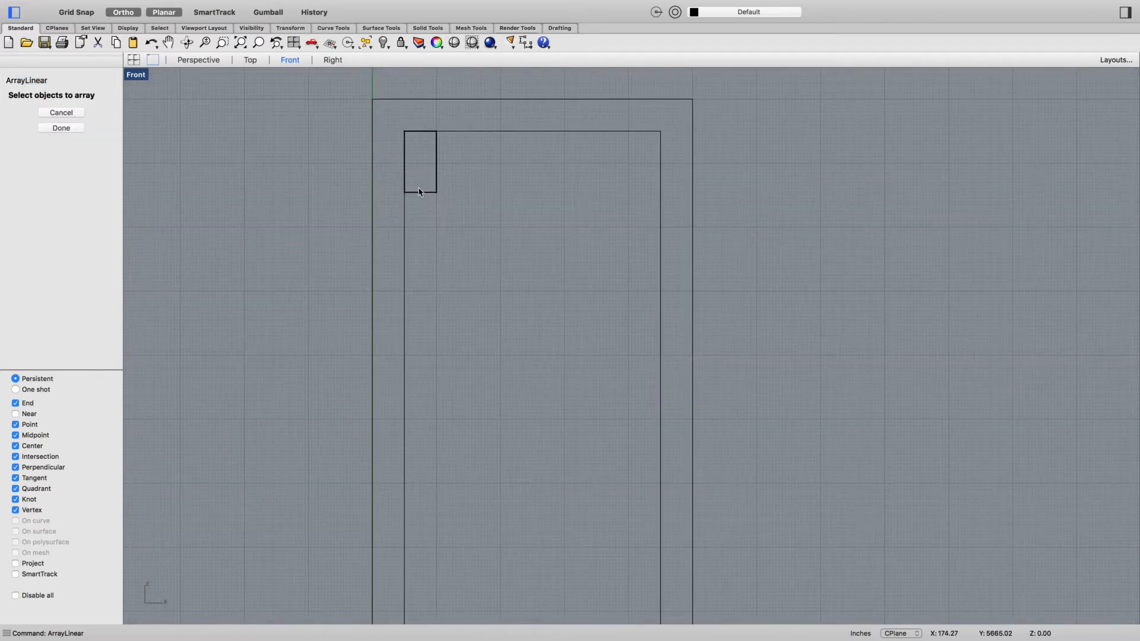
pyautogui.click(418, 191)
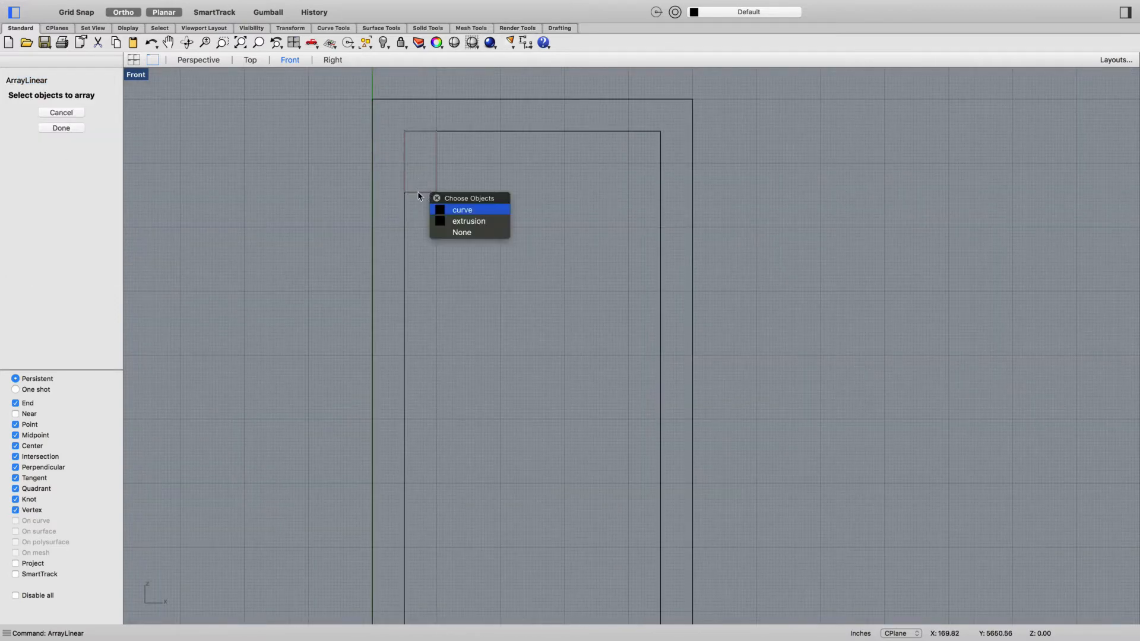
pyautogui.click(463, 220)
pyautogui.scroll(2, 418, 139)
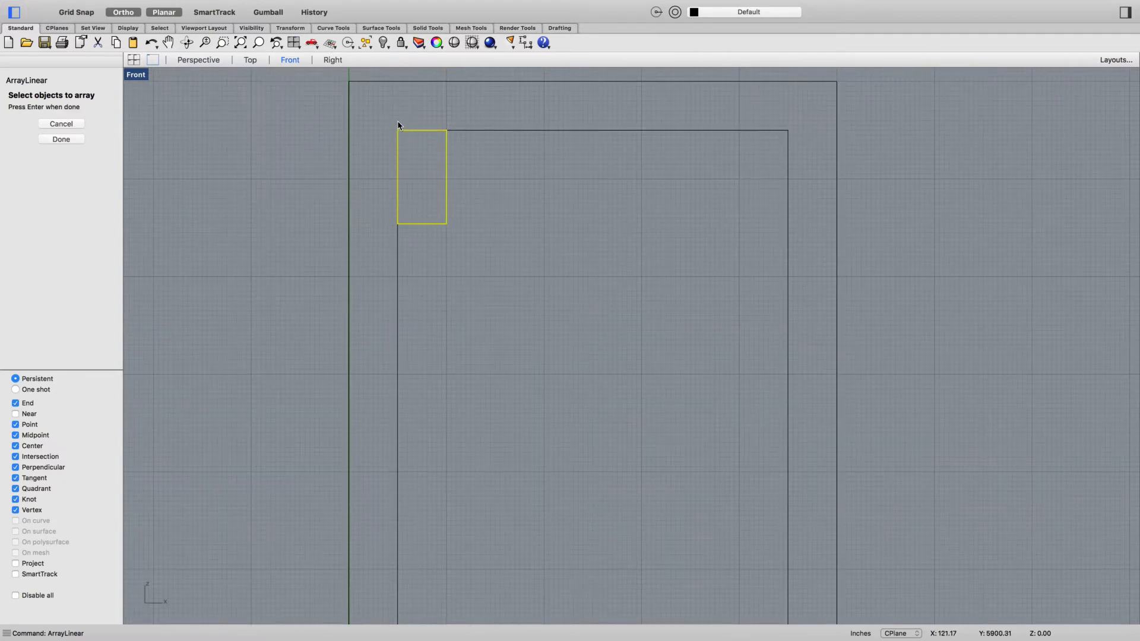
pyautogui.press('Return')
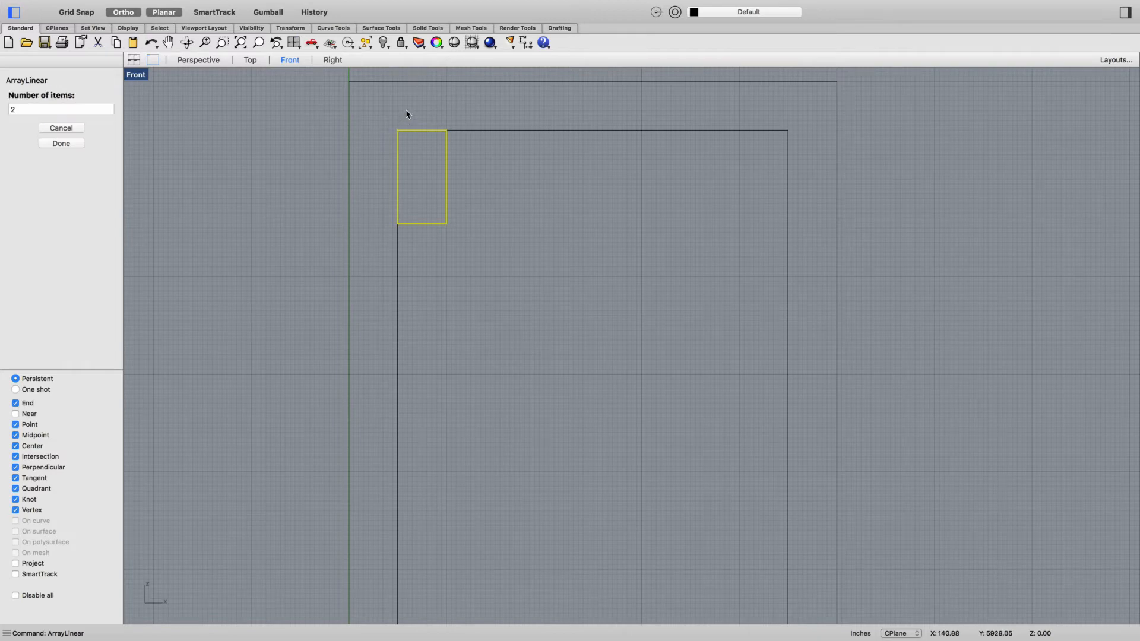
pyautogui.click(75, 110)
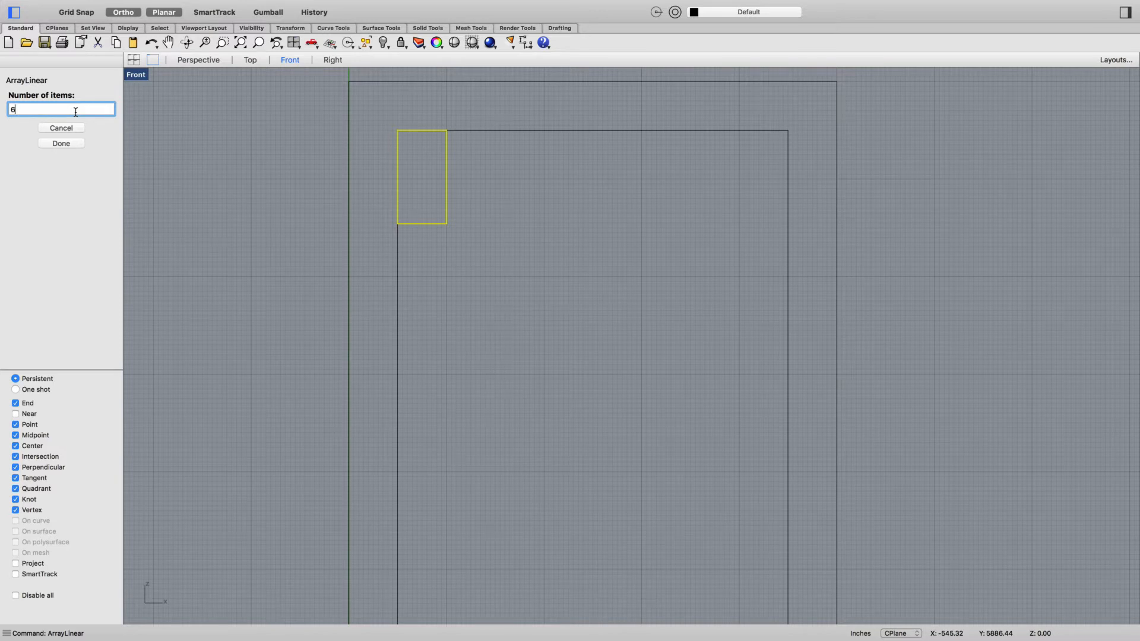
pyautogui.press('Return')
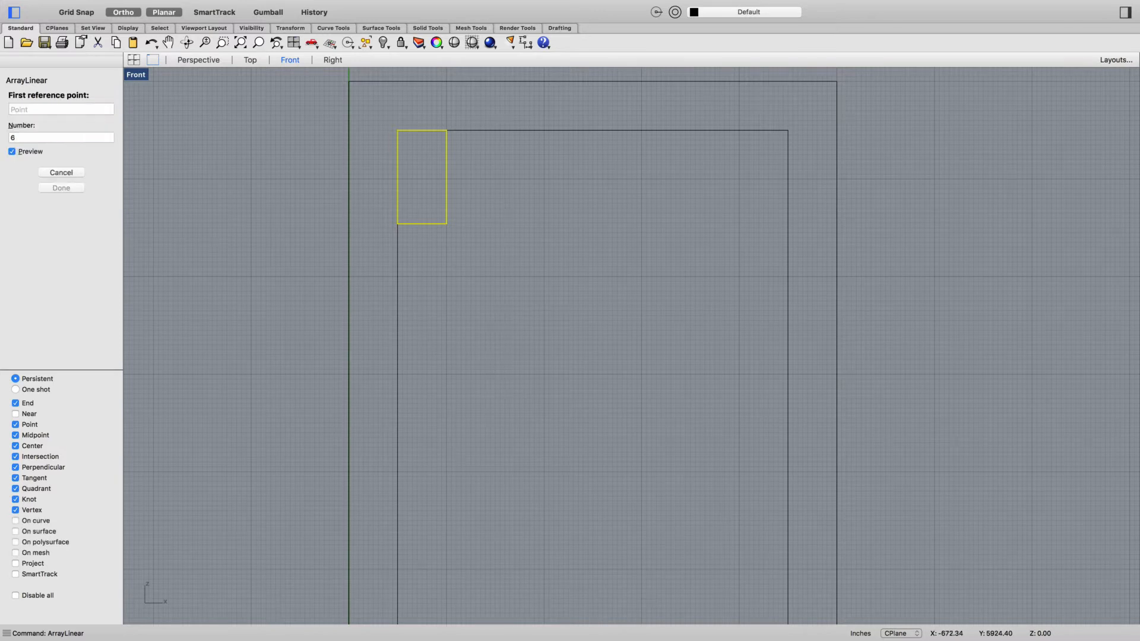
pyautogui.click(395, 129)
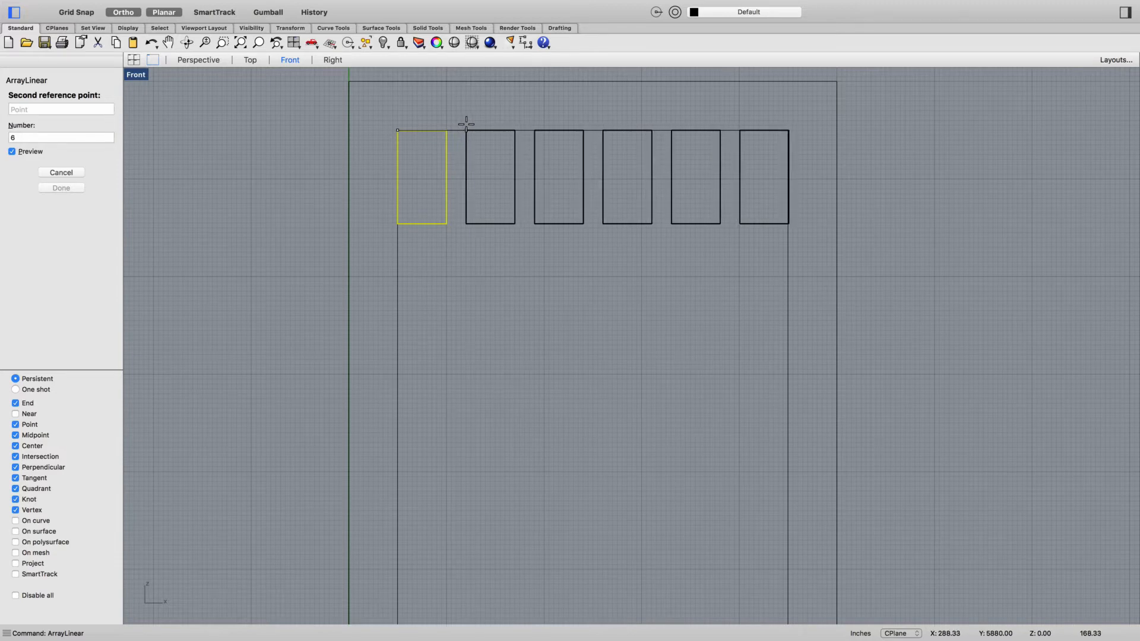
pyautogui.click(466, 123)
# - Array the whole row of windows straight down the face with ArrayLinear, using 30 items spaced about 318 inches apart
pyautogui.moveTo(568, 304); pyautogui.dragTo(525, 301, button='right')
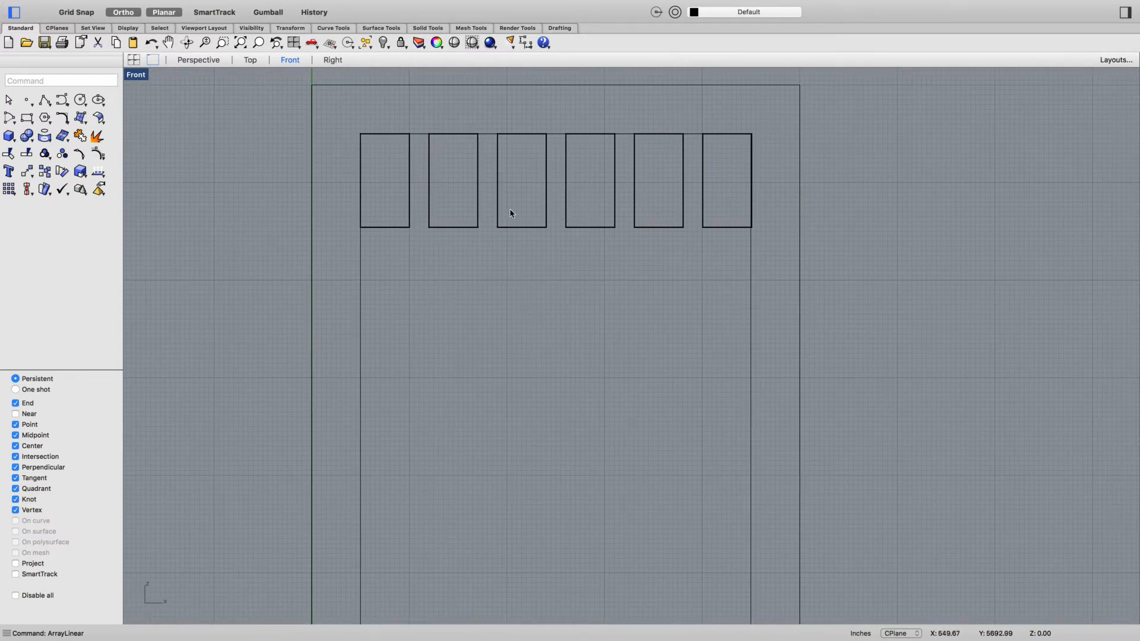
pyautogui.scroll(-5, 542, 233)
pyautogui.moveTo(471, 249); pyautogui.dragTo(662, 171)
pyautogui.press('Return')
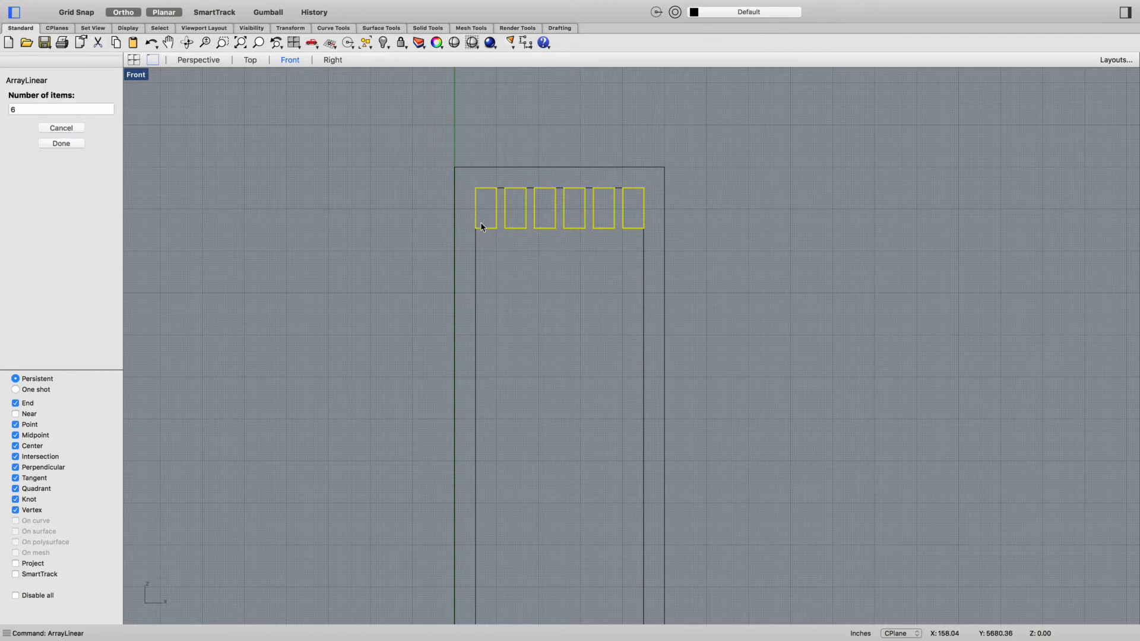
pyautogui.click(81, 108)
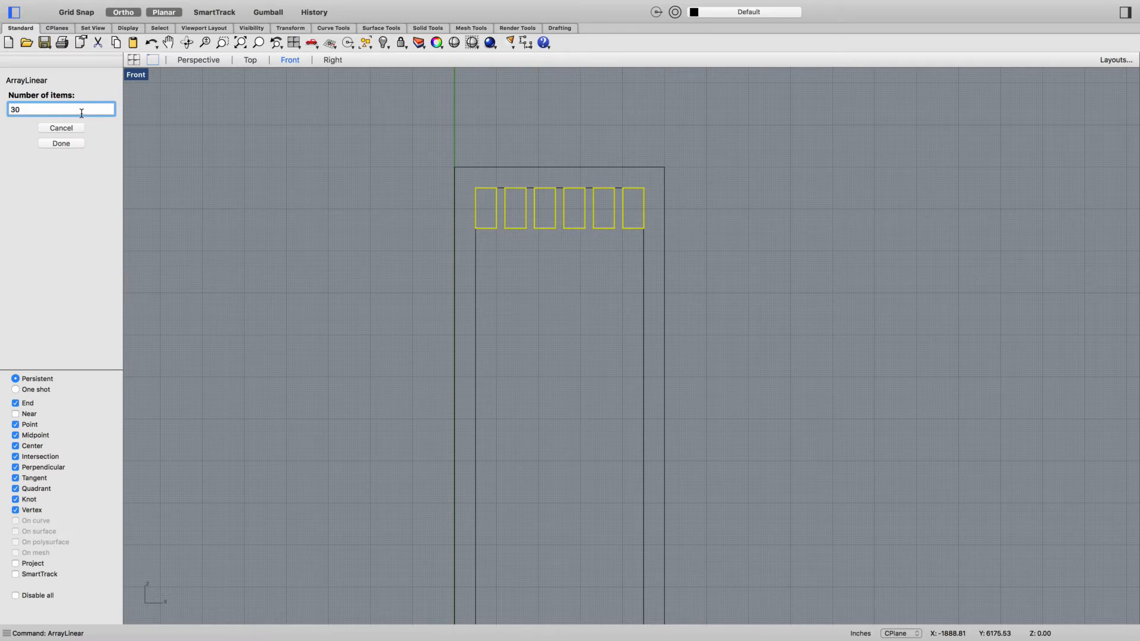
pyautogui.press('Return')
pyautogui.click(474, 186)
pyautogui.scroll(-2, 474, 228)
pyautogui.scroll(6, 474, 231)
pyautogui.scroll(-4, 473, 236)
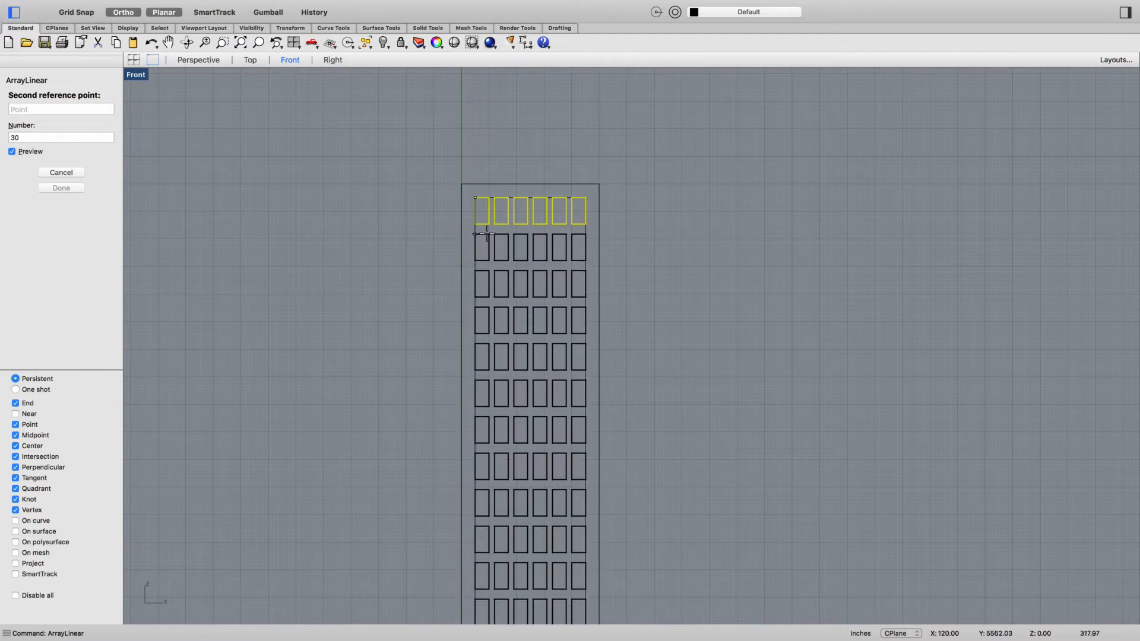
pyautogui.click(487, 235)
# - Delete the surplus window rows from the eighteenth row down, including all those extending below the tower outline
pyautogui.scroll(-10, 636, 309)
pyautogui.scroll(-10, 678, 217)
pyautogui.scroll(8, 640, 475)
pyautogui.scroll(-8, 614, 374)
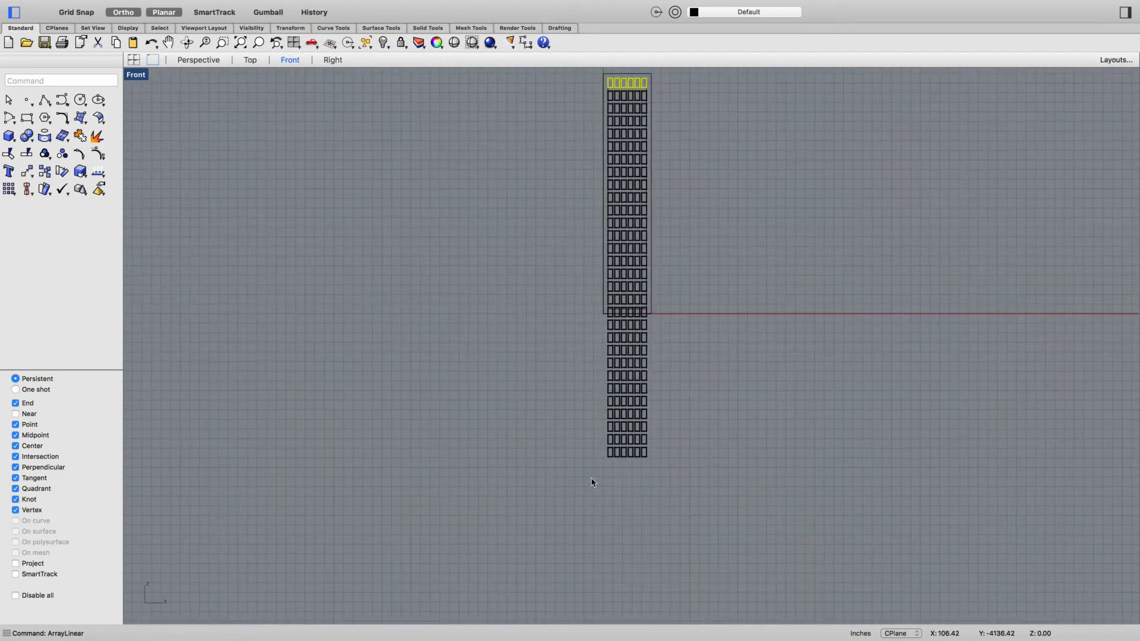
pyautogui.moveTo(590, 496); pyautogui.dragTo(674, 294)
pyautogui.press('Delete')
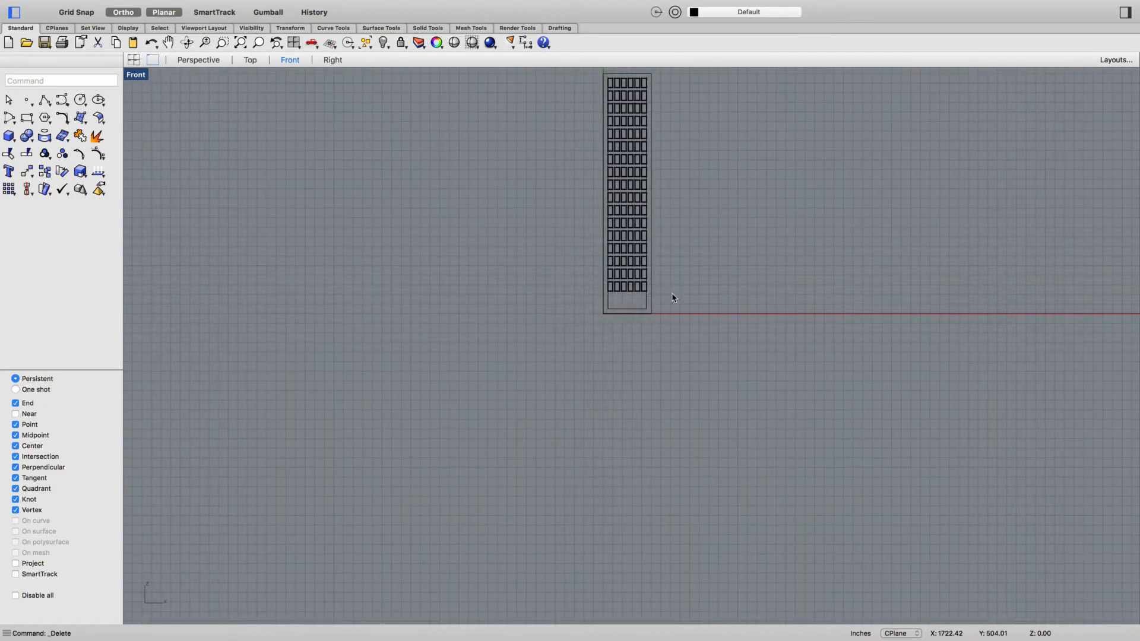
# - Delete the inset guide rectangle that surrounds the window grid in the Front view
pyautogui.scroll(2, 622, 265)
pyautogui.moveTo(529, 275); pyautogui.dragTo(489, 398, button='right')
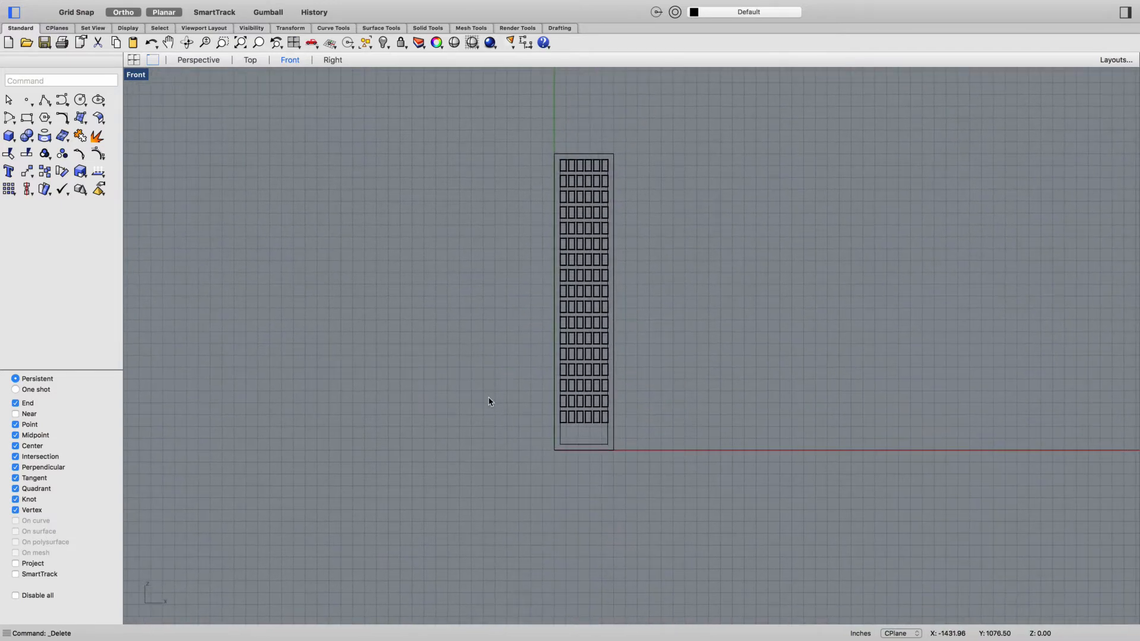
pyautogui.click(578, 439)
pyautogui.press('Delete')
# - Delete the outer rectangle curve that outlines the tower's front face around the windows
pyautogui.scroll(5, 555, 157)
pyautogui.click(595, 254)
pyautogui.click(638, 266)
pyautogui.press('Escape')
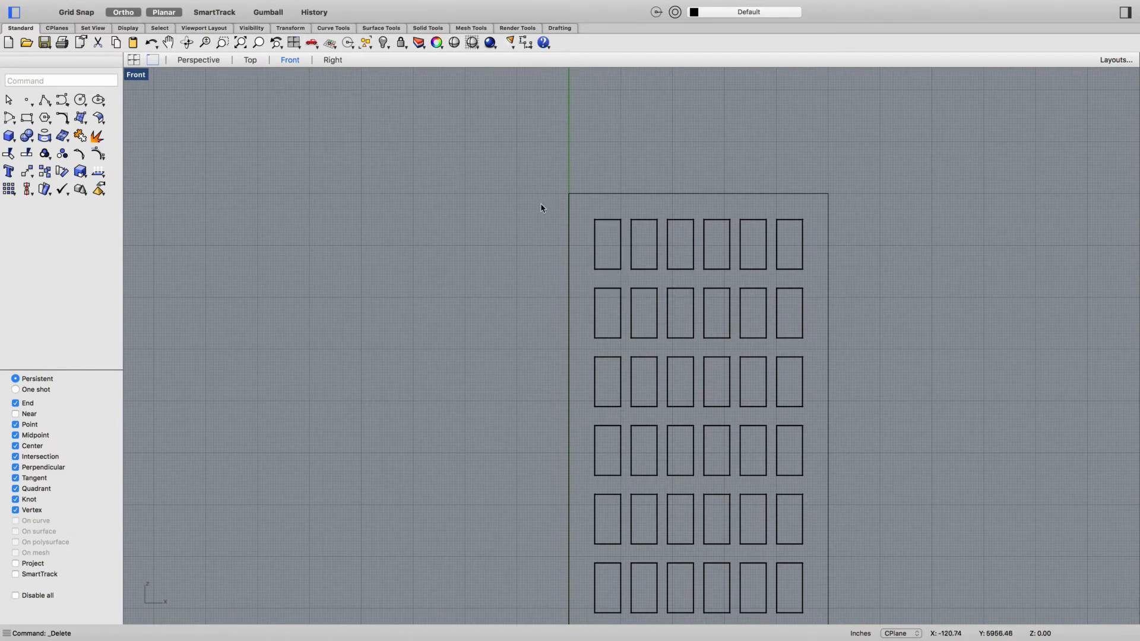
pyautogui.click(568, 223)
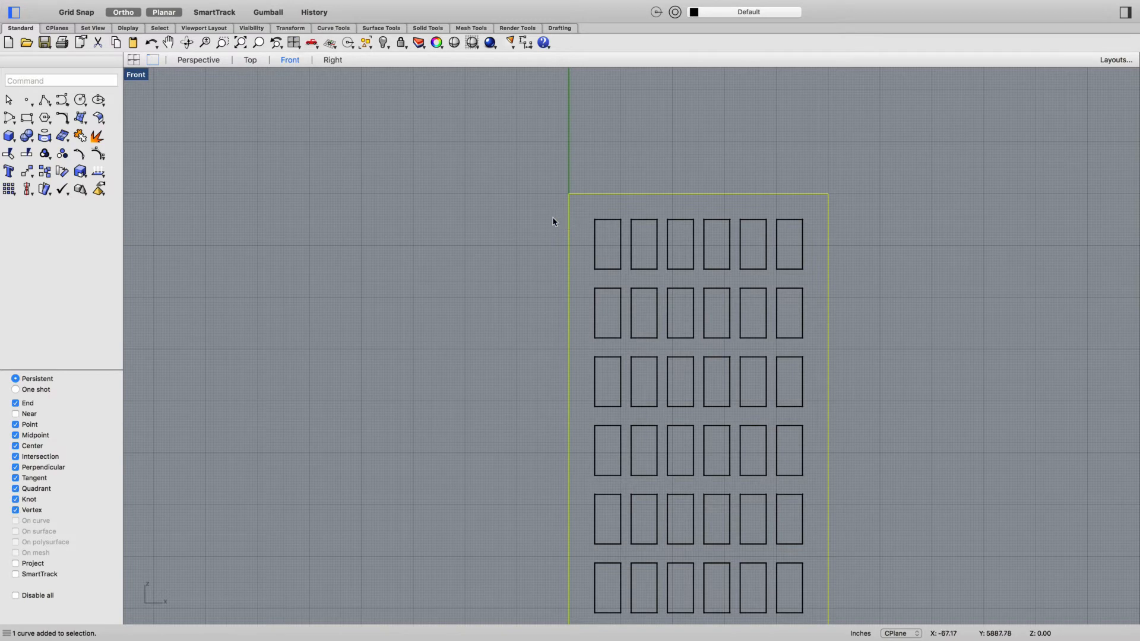
pyautogui.press('Delete')
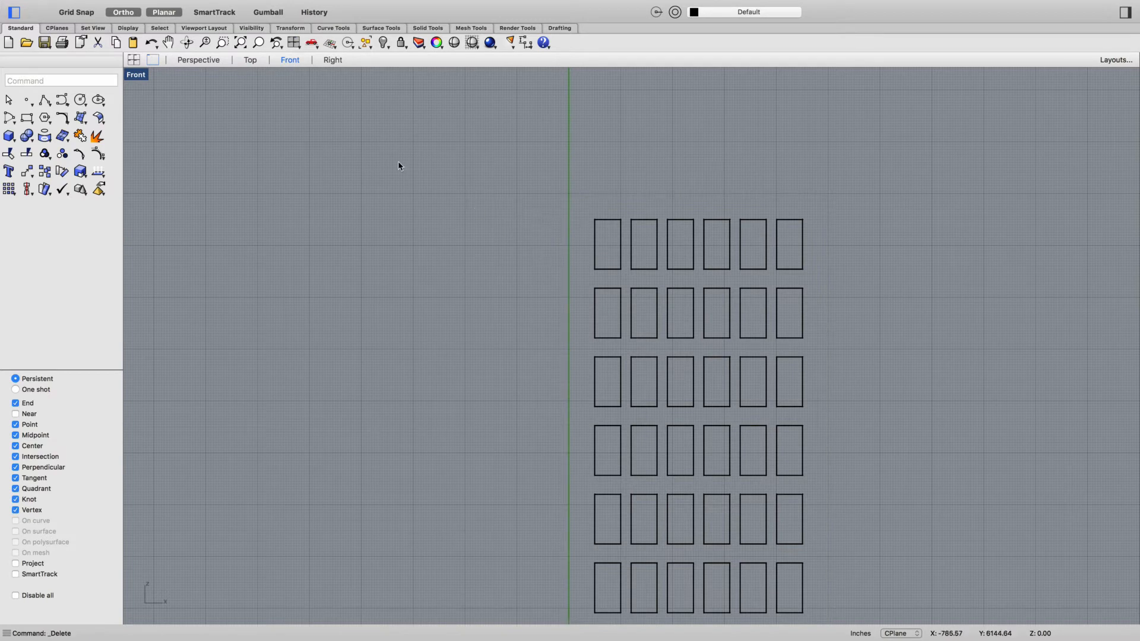
# - Show the hidden tower objects again and switch to the Perspective view
pyautogui.scroll(-5, 441, 203)
pyautogui.click(383, 43)
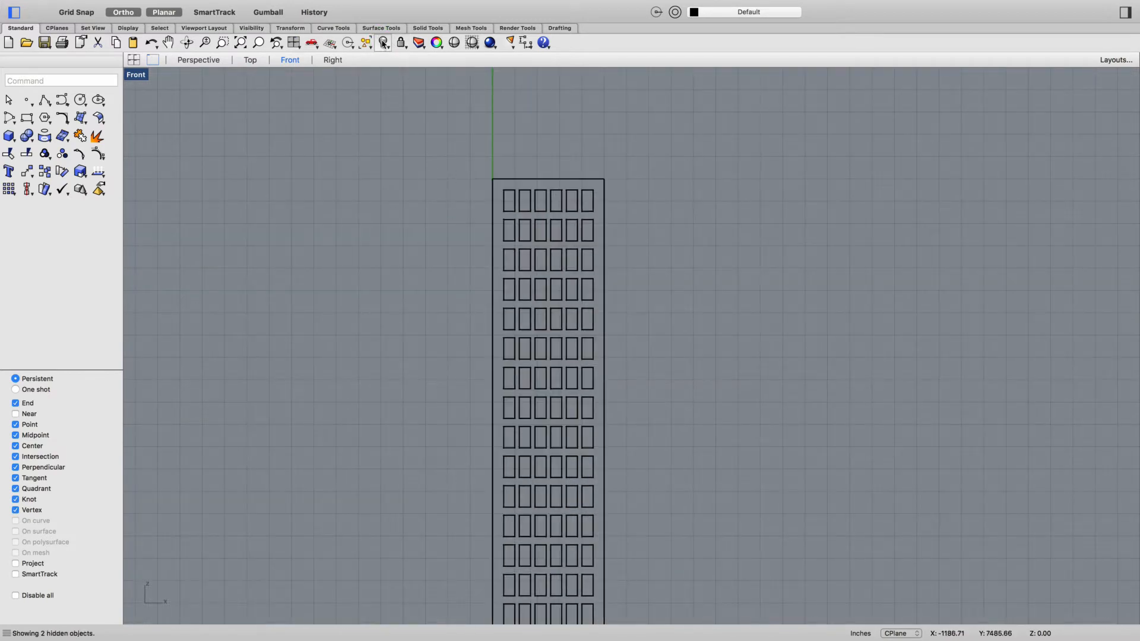
pyautogui.click(213, 59)
# - Examine the window grid on the tower's front face from several angles, from the base up to the roof
pyautogui.moveTo(417, 213); pyautogui.dragTo(492, 248, button='right')
pyautogui.scroll(-10, 492, 248)
pyautogui.scroll(4, 577, 388)
pyautogui.moveTo(578, 386); pyautogui.dragTo(550, 383, button='right')
pyautogui.scroll(5, 608, 402)
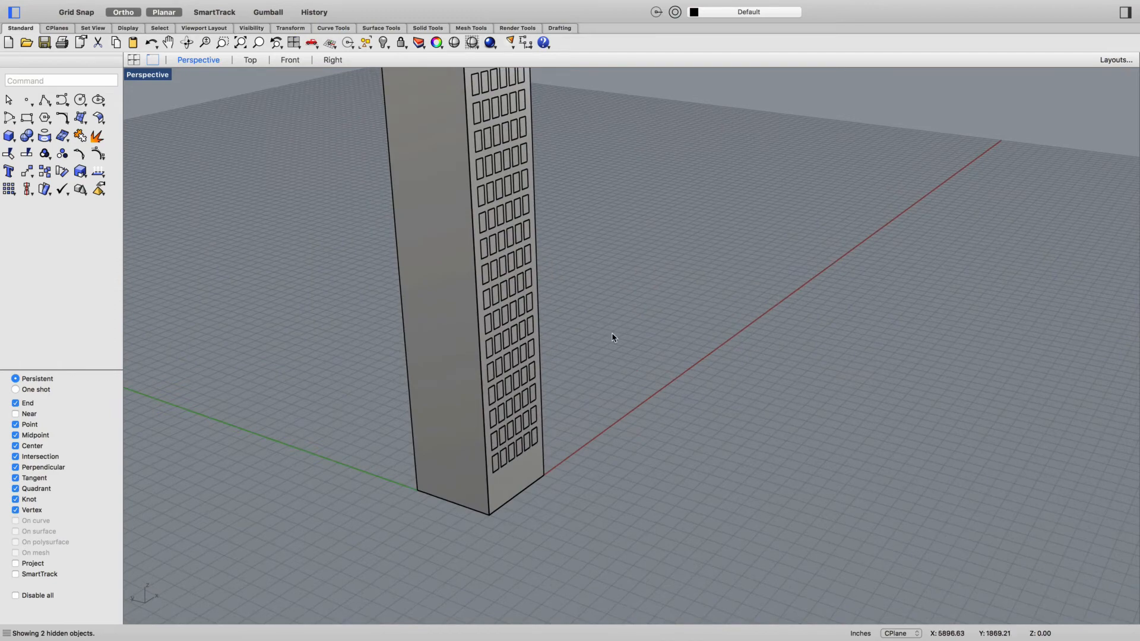
pyautogui.scroll(-4, 616, 339)
pyautogui.moveTo(624, 256); pyautogui.dragTo(612, 247, button='right')
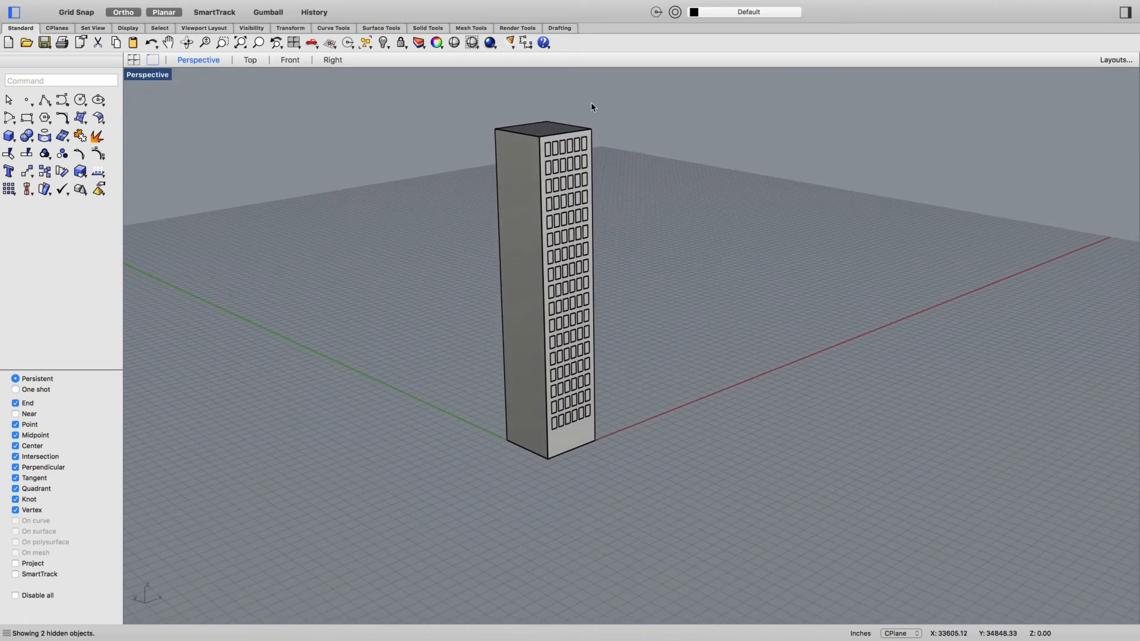
pyautogui.scroll(3, 594, 107)
pyautogui.scroll(2, 518, 179)
pyautogui.scroll(2, 518, 179)
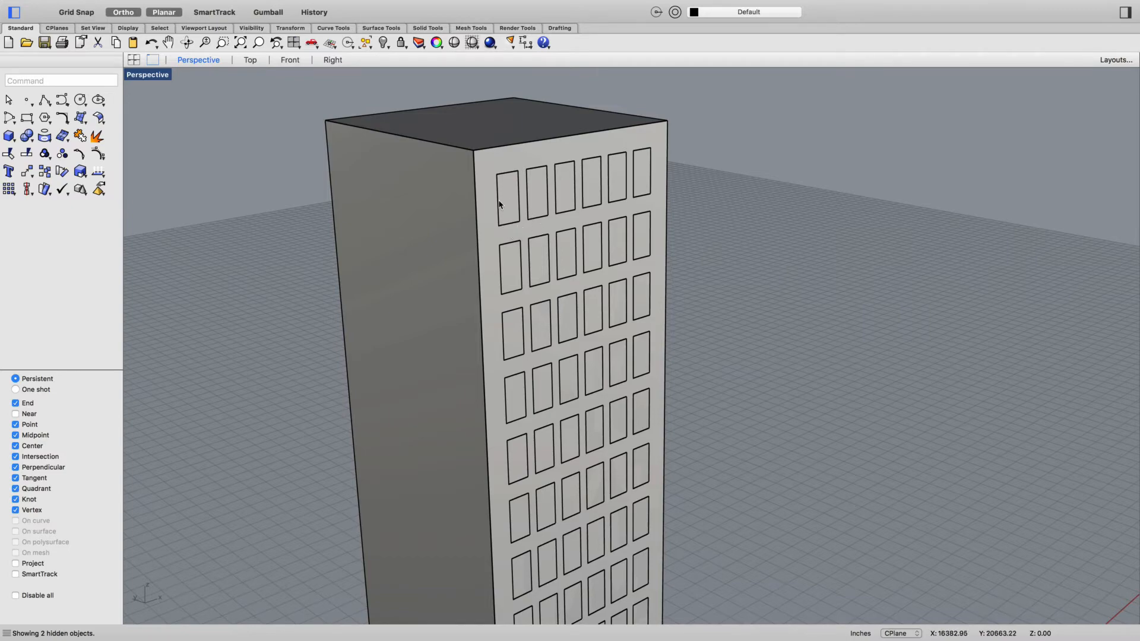
pyautogui.moveTo(693, 233); pyautogui.dragTo(514, 237, button='right')
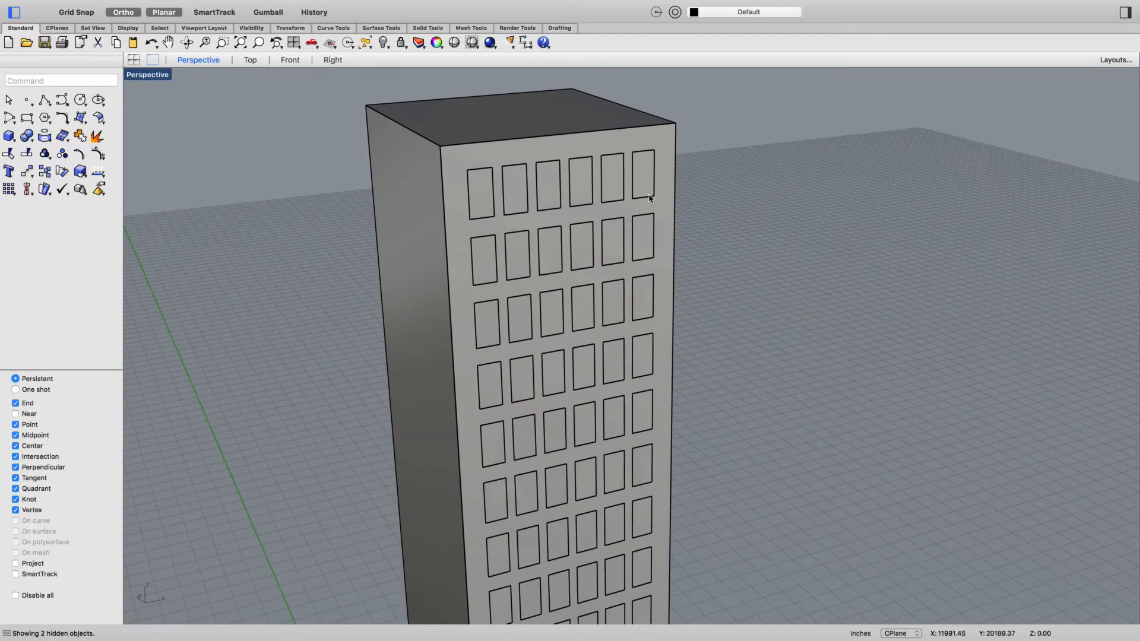
pyautogui.scroll(3, 650, 198)
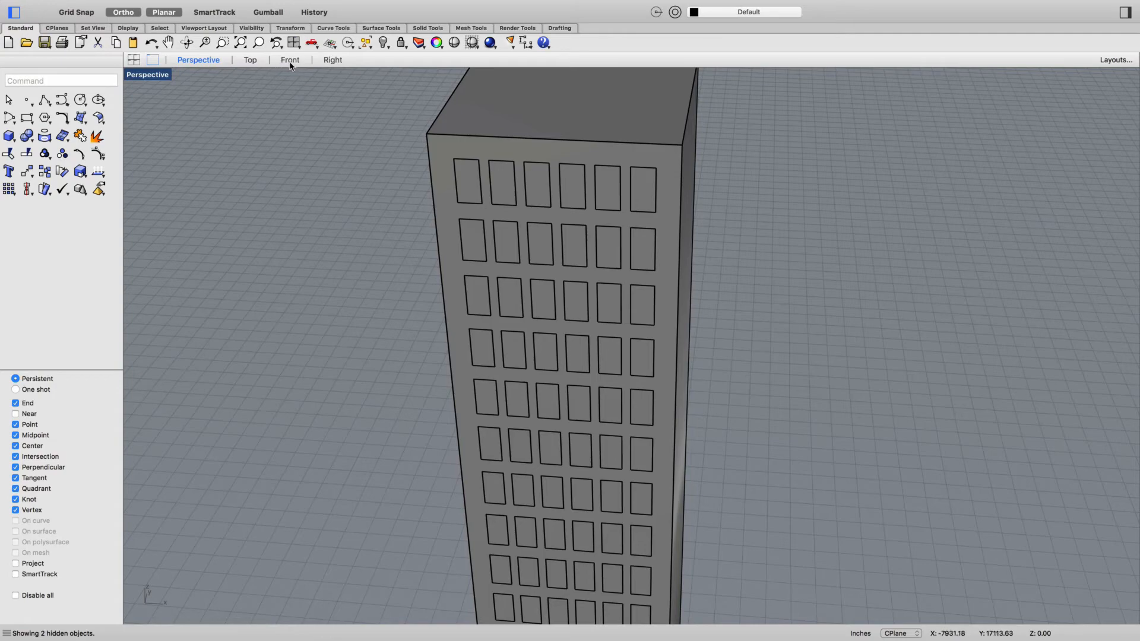
pyautogui.scroll(-5, 527, 158)
pyautogui.moveTo(677, 204); pyautogui.dragTo(712, 175, button='right')
pyautogui.scroll(5, 587, 108)
pyautogui.scroll(-2, 585, 110)
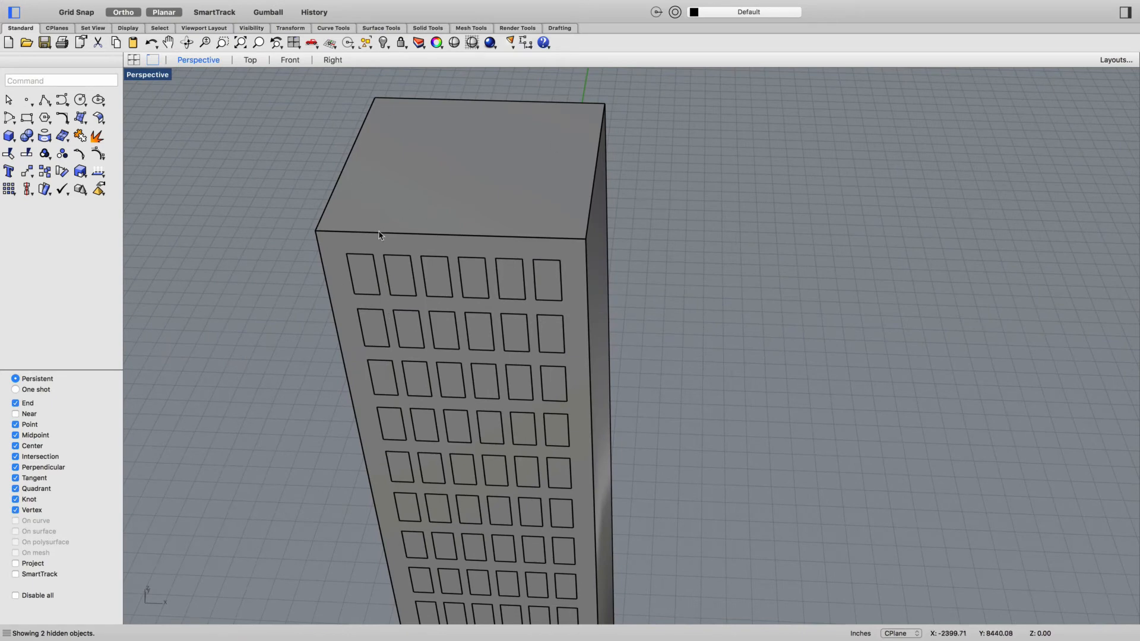
# - In the Top view, select all the front windows and mirror a copy onto the back face across the tower's horizontal centre line
pyautogui.click(250, 60)
pyautogui.moveTo(477, 473); pyautogui.dragTo(721, 350)
pyautogui.write('m')
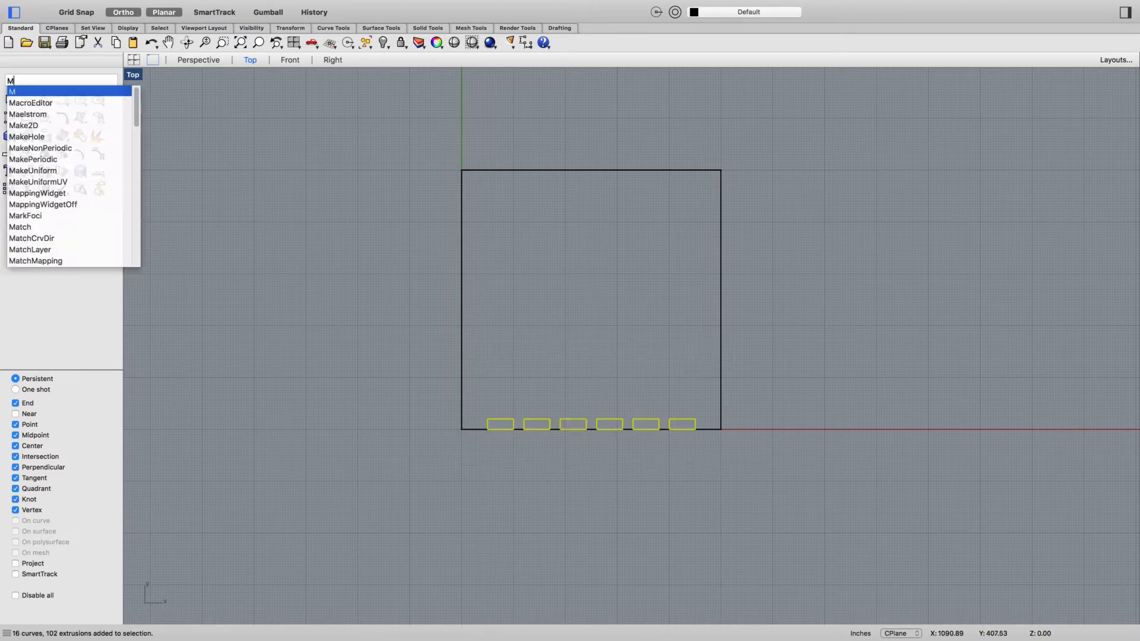
pyautogui.press('Return')
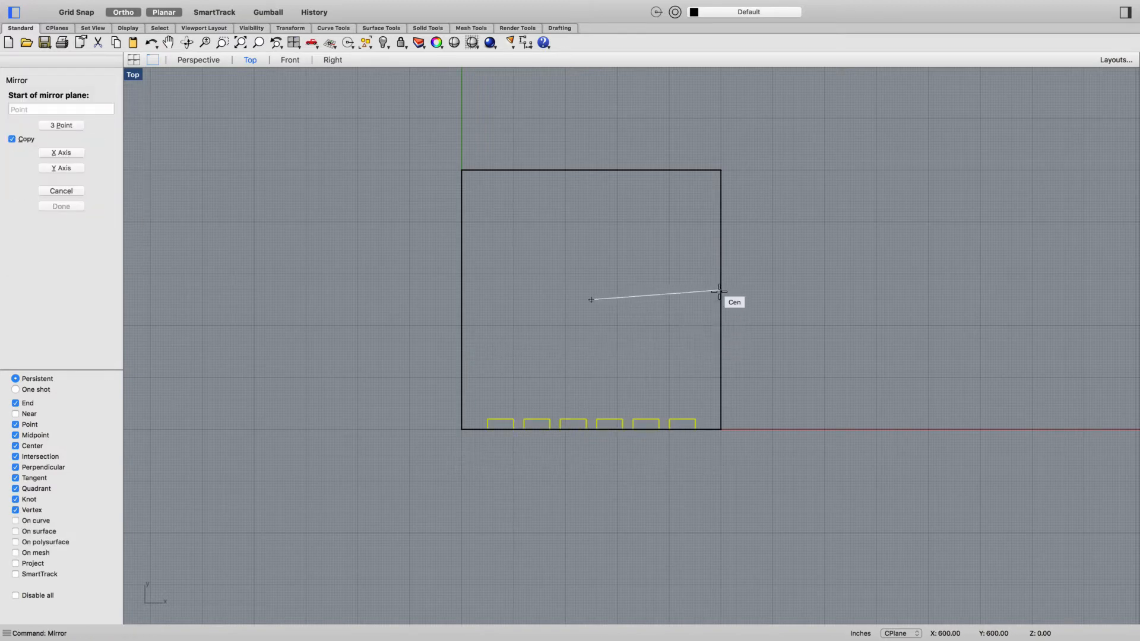
pyautogui.click(720, 300)
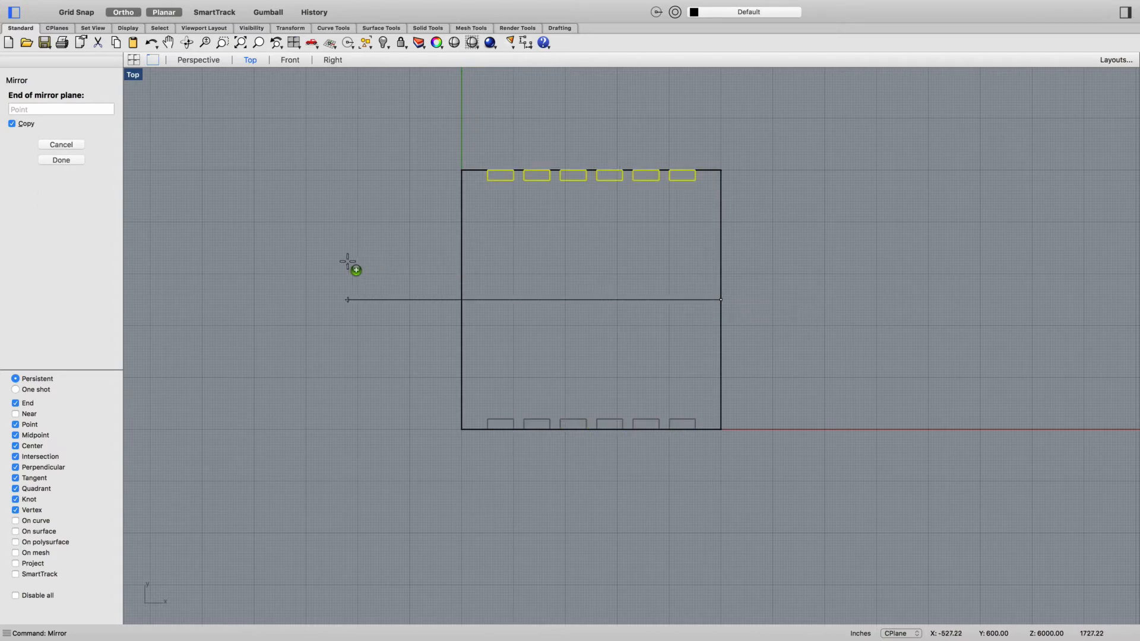
pyautogui.click(261, 269)
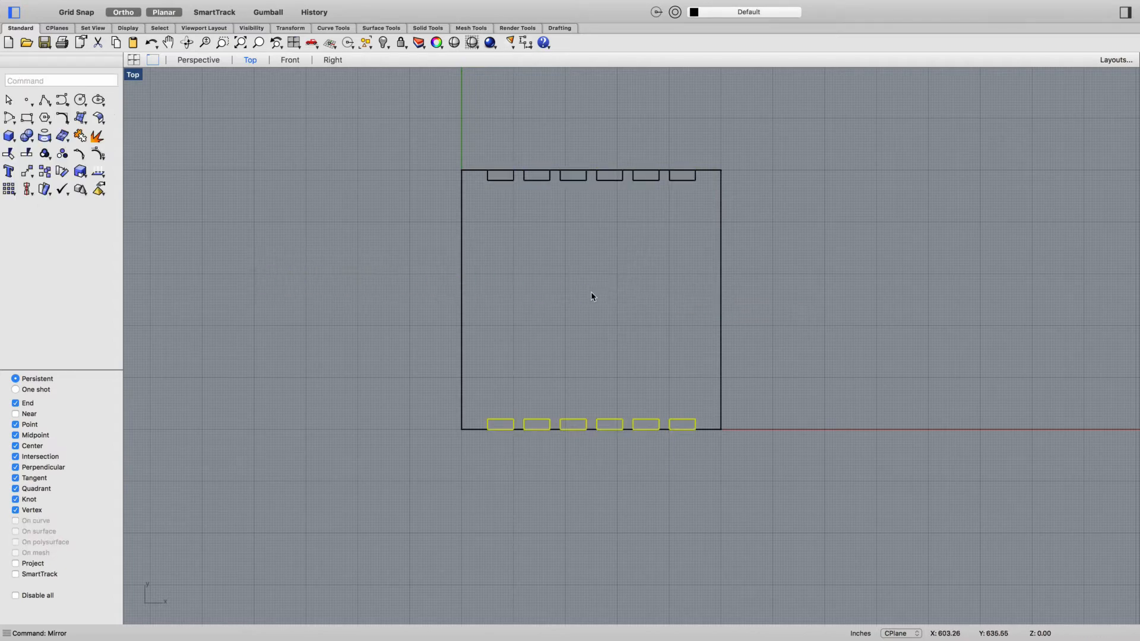
# - Mirror a copy of the front windows onto the tower's left face across the diagonal from the origin corner to the opposite corner
pyautogui.press('Return')
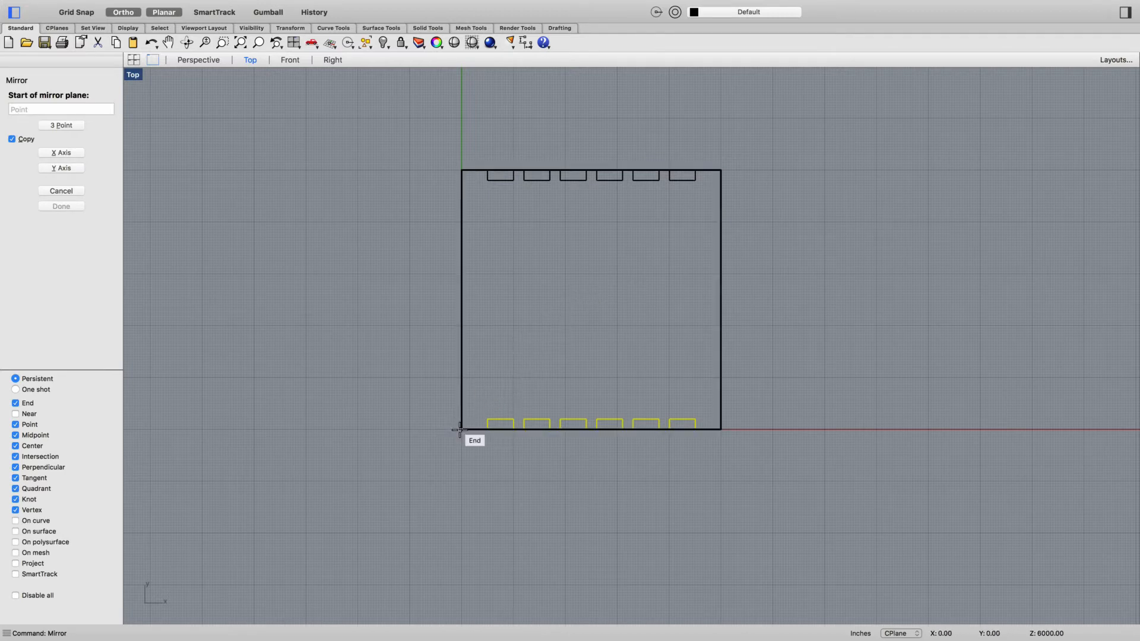
pyautogui.click(462, 429)
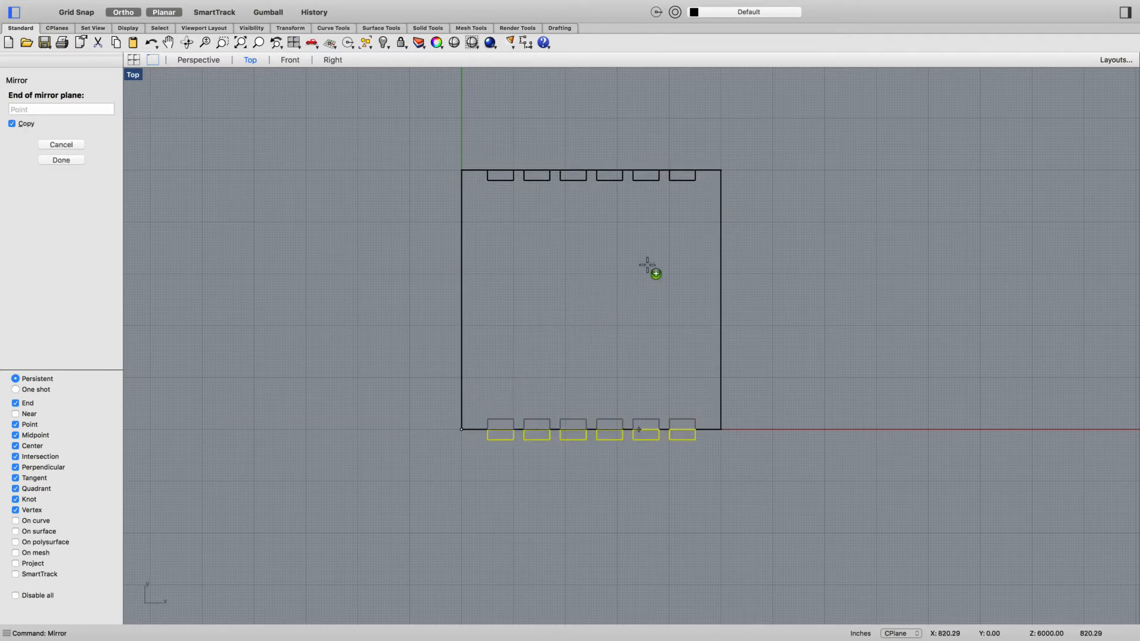
pyautogui.click(724, 169)
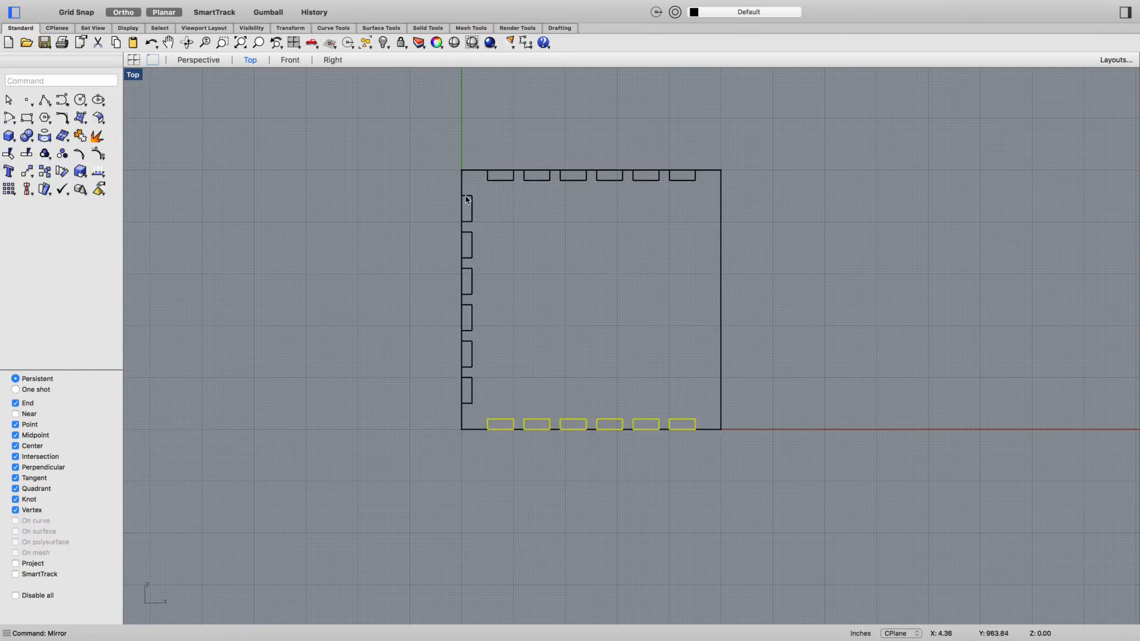
# - Mirror a copy of the front windows onto the tower's right face across the diagonal from the back-left to the front-right corner
pyautogui.press('Return')
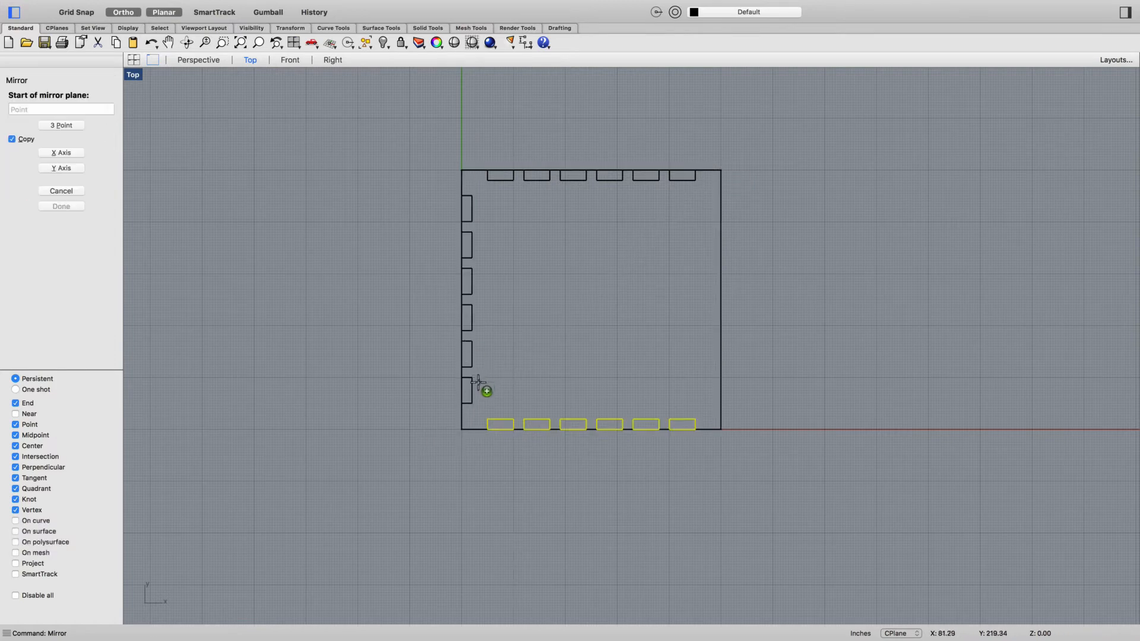
pyautogui.click(462, 169)
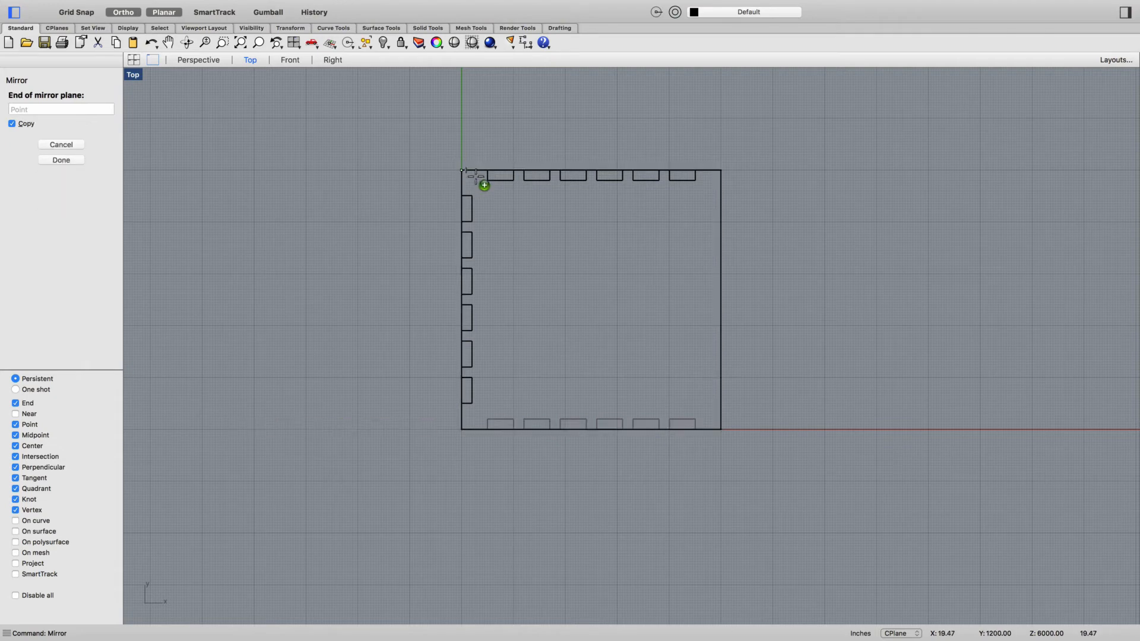
pyautogui.click(721, 429)
pyautogui.moveTo(840, 461); pyautogui.dragTo(807, 451, button='right')
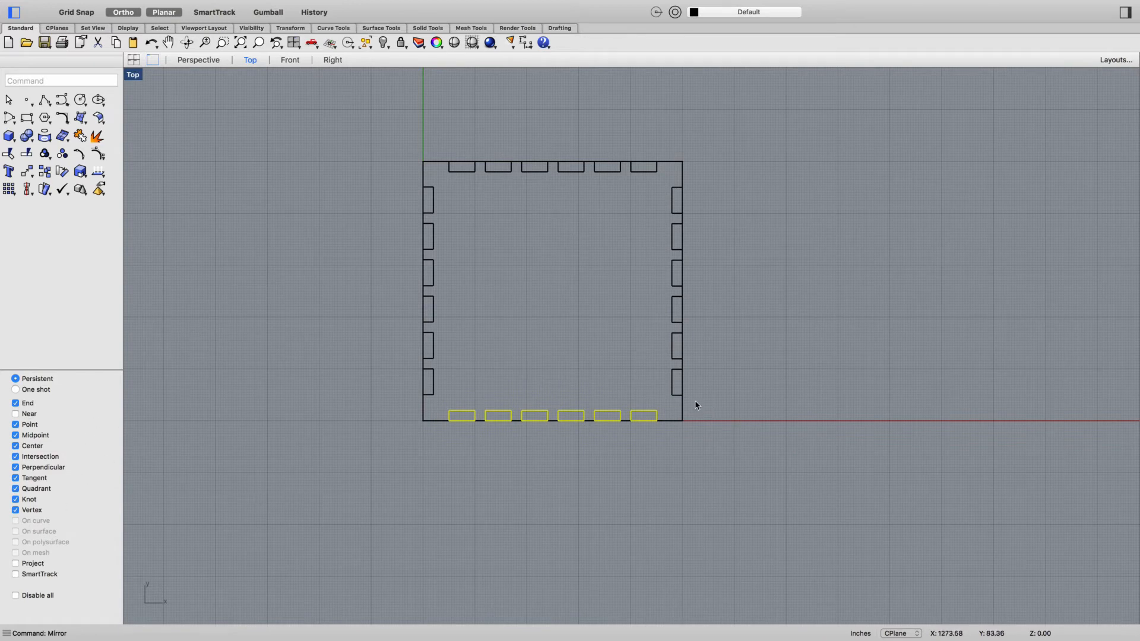
# - In the Perspective view, subtract all the window solids from the tower with BooleanDifference, keeping Delete input on
pyautogui.click(198, 60)
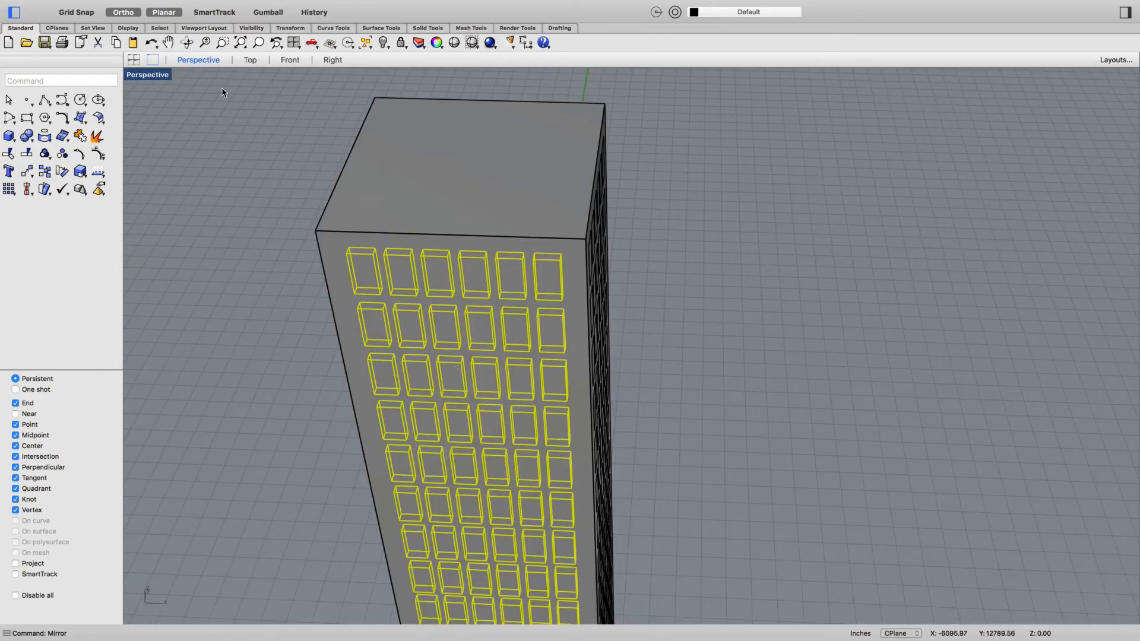
pyautogui.moveTo(702, 323); pyautogui.dragTo(763, 317, button='right')
pyautogui.click(788, 310)
pyautogui.scroll(-10, 781, 316)
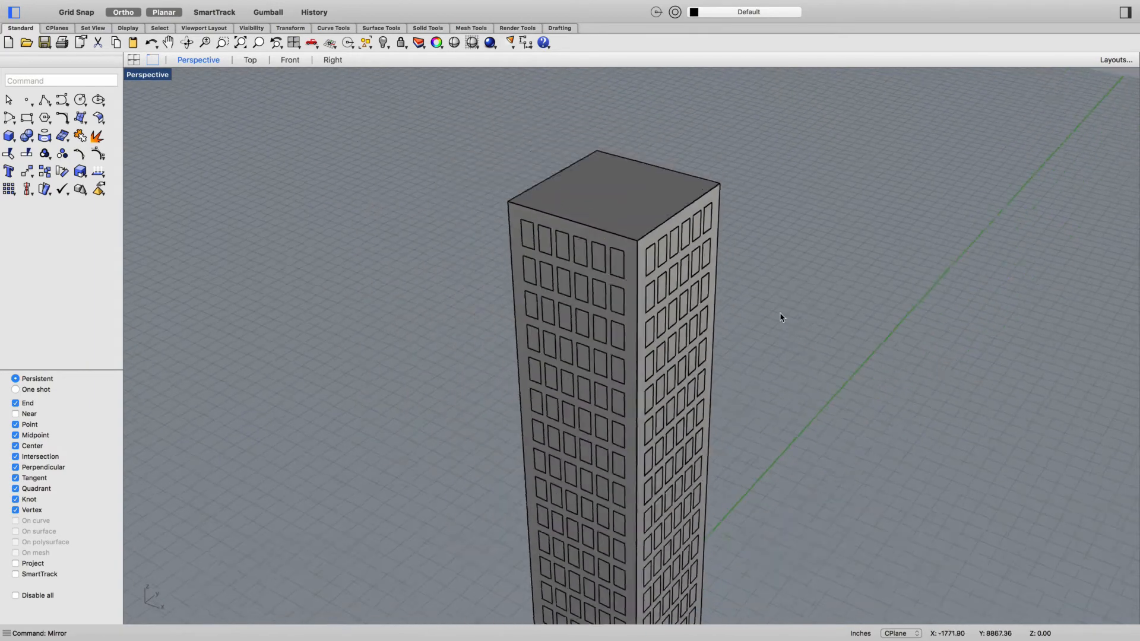
pyautogui.moveTo(824, 515); pyautogui.dragTo(790, 477, button='right')
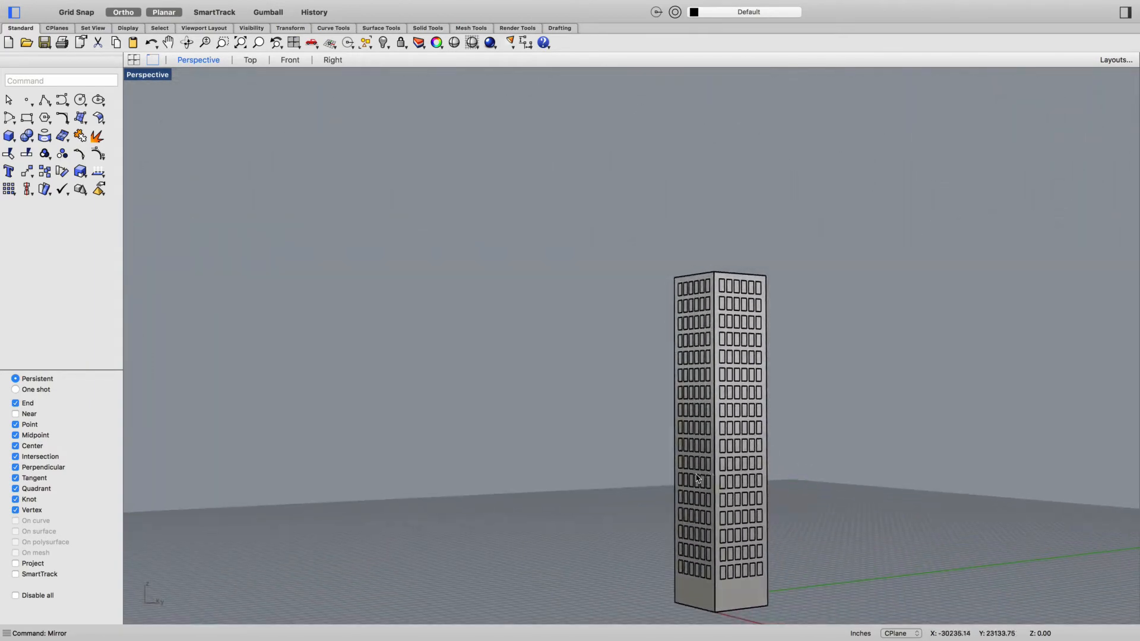
pyautogui.moveTo(27, 137); pyautogui.dragTo(70, 157)
pyautogui.click(740, 596)
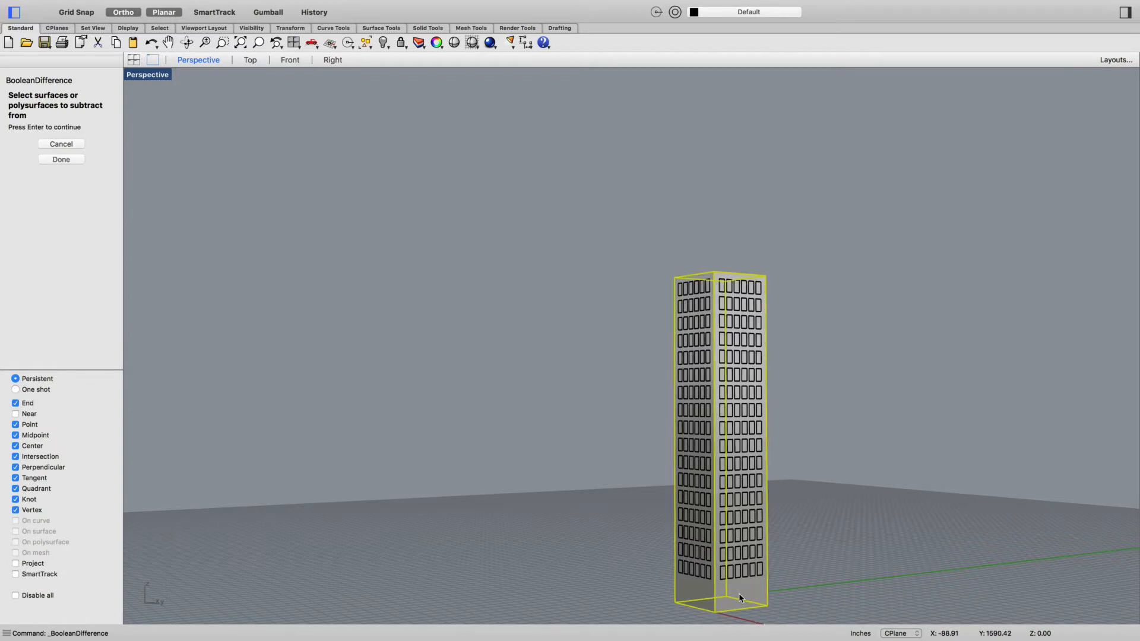
pyautogui.press('Return')
pyautogui.moveTo(638, 597); pyautogui.dragTo(837, 237)
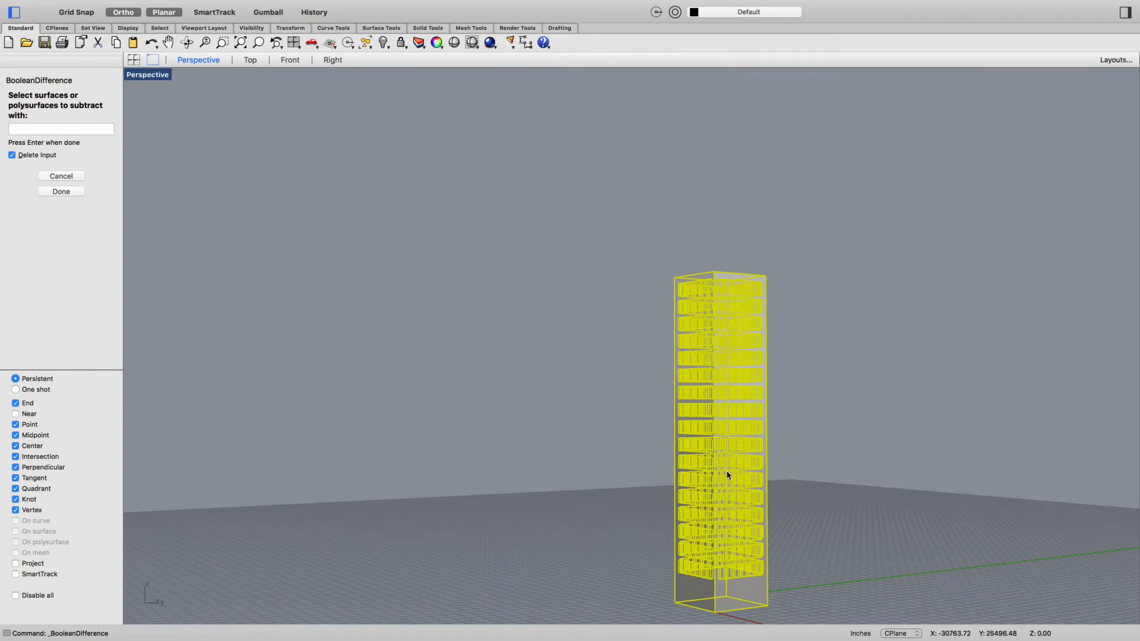
pyautogui.press('Return')
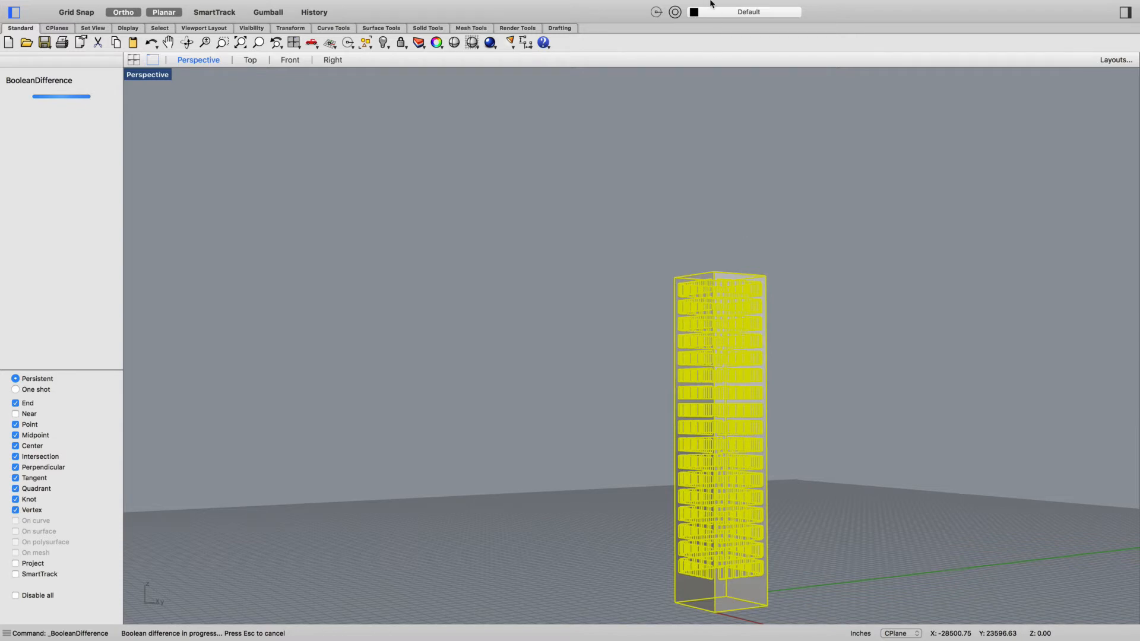
pyautogui.moveTo(711, 6)
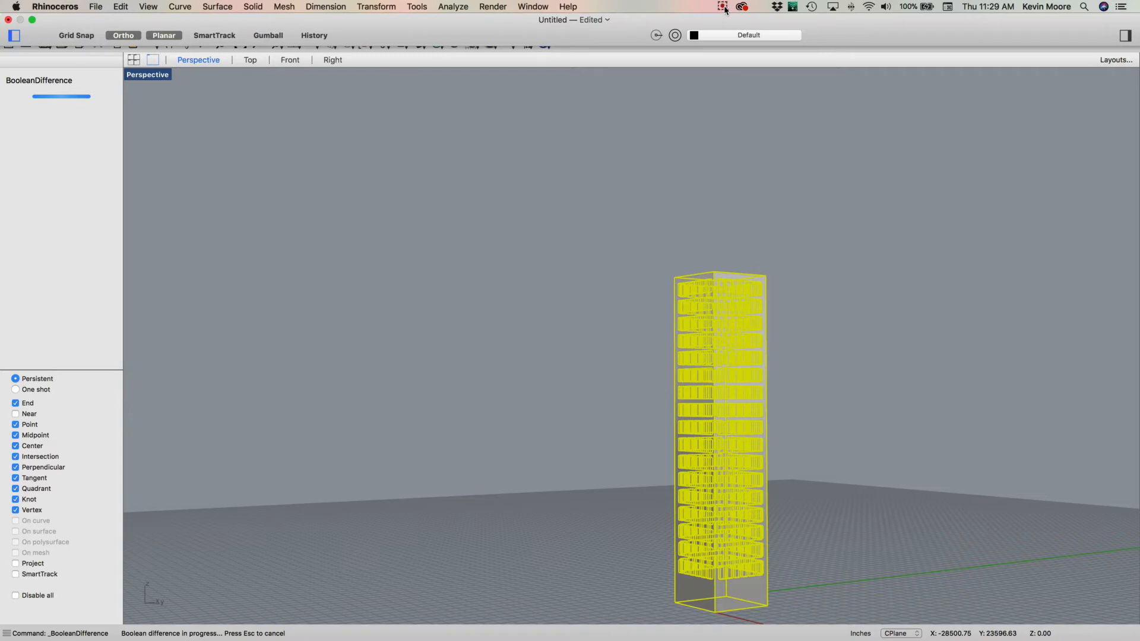
pyautogui.click(725, 10)
pyautogui.click(740, 41)
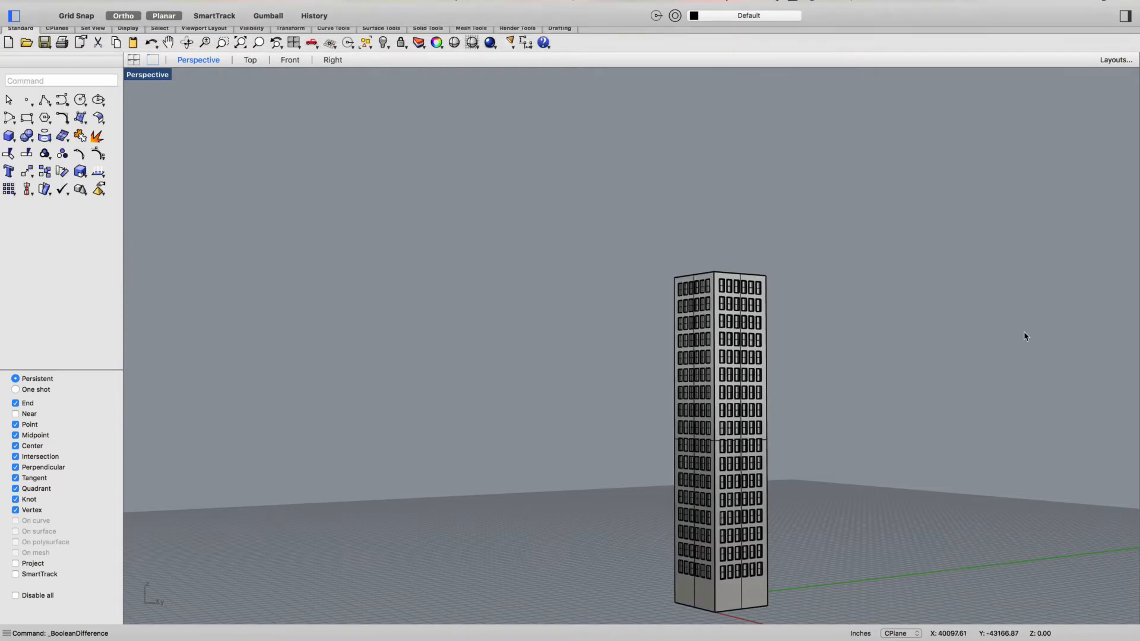
# - Examine the recessed window openings on the tower's faces from several angles and up close
pyautogui.moveTo(921, 415); pyautogui.dragTo(949, 414, button='right')
pyautogui.scroll(8, 687, 363)
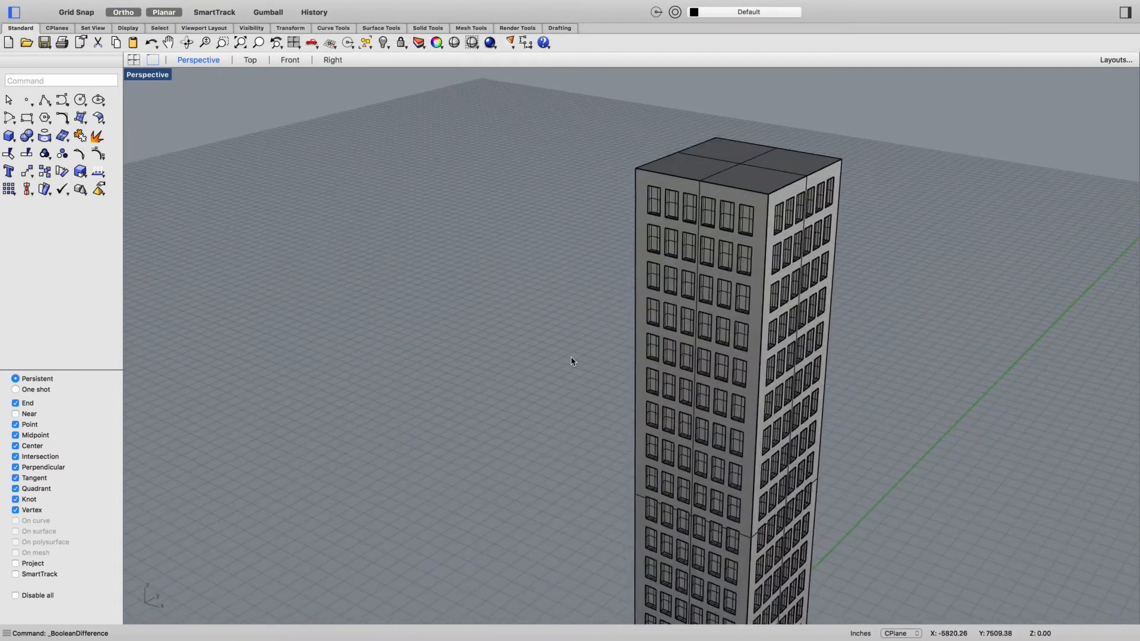
pyautogui.moveTo(571, 361); pyautogui.dragTo(567, 356, button='right')
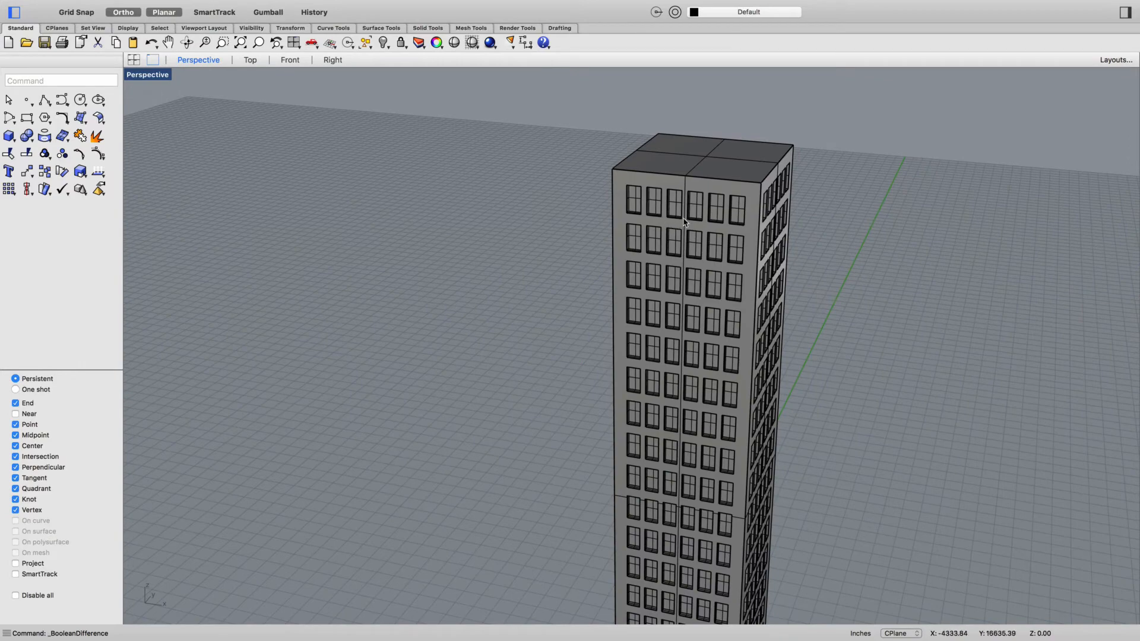
pyautogui.moveTo(1013, 344); pyautogui.dragTo(997, 369, button='right')
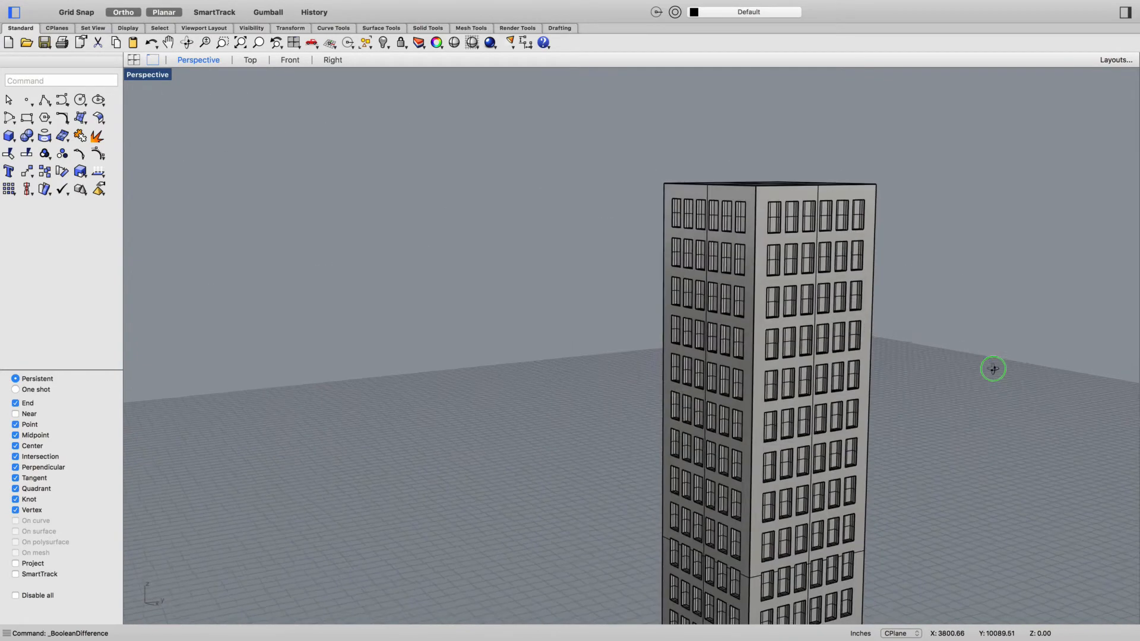
pyautogui.moveTo(1031, 410); pyautogui.dragTo(994, 588, button='right')
pyautogui.scroll(2, 994, 588)
pyautogui.moveTo(1041, 556); pyautogui.dragTo(1029, 565, button='right')
pyautogui.moveTo(964, 133); pyautogui.dragTo(962, 171, button='right')
pyautogui.scroll(3, 790, 197)
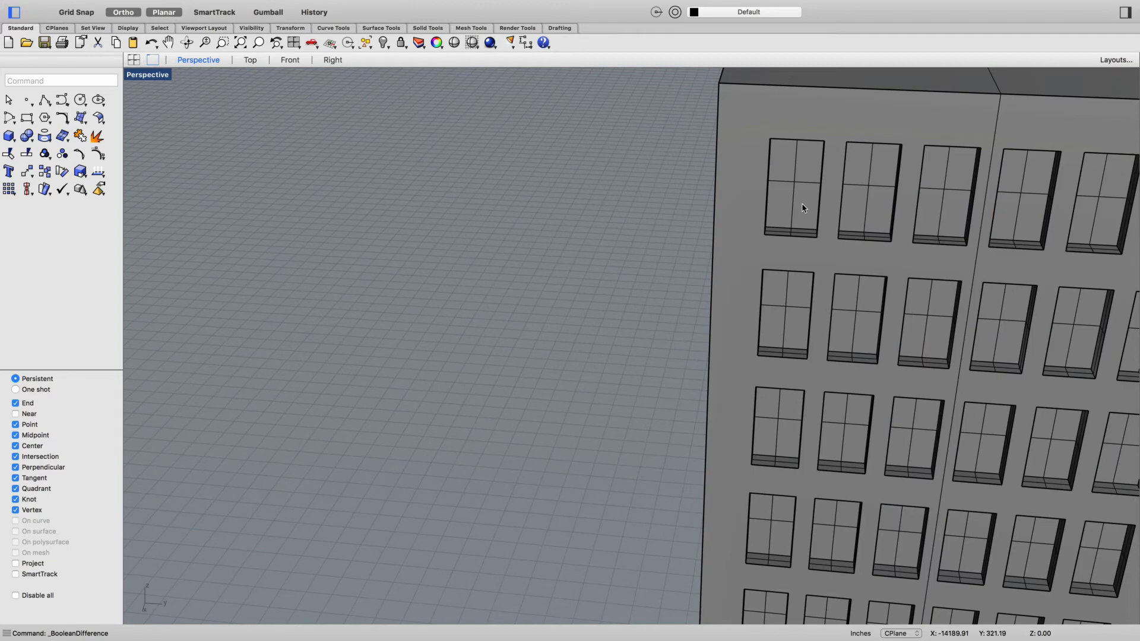
pyautogui.scroll(5, 802, 208)
pyautogui.scroll(-8, 806, 232)
pyautogui.scroll(-7, 654, 258)
pyautogui.moveTo(920, 295); pyautogui.dragTo(946, 282, button='right')
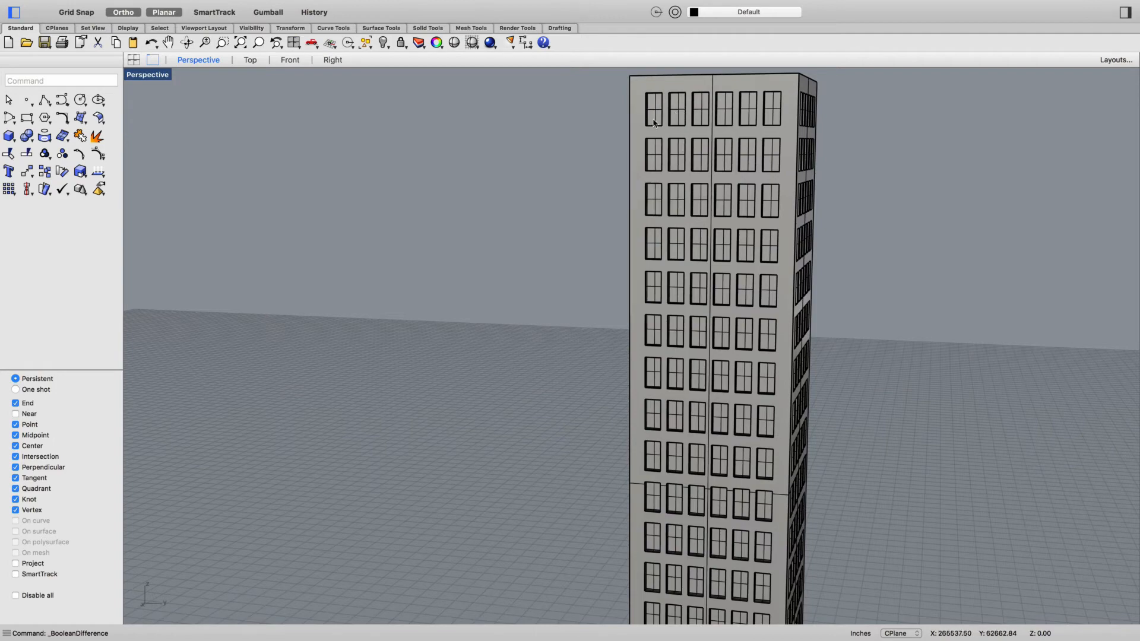
pyautogui.moveTo(839, 229); pyautogui.dragTo(846, 256, button='right')
pyautogui.scroll(5, 457, 192)
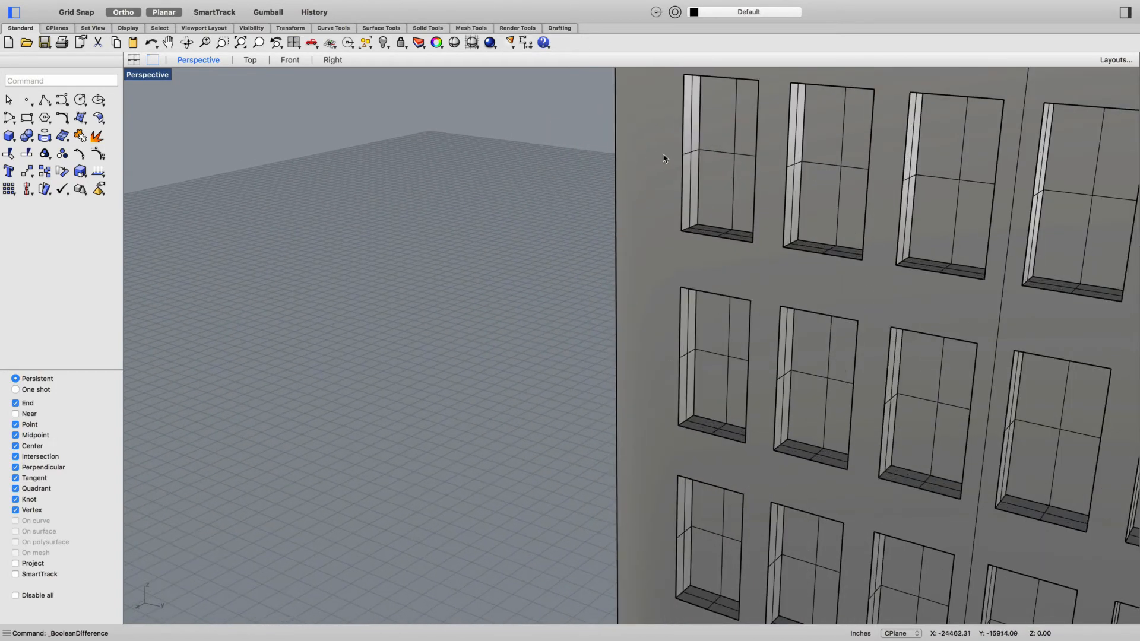
# - Start ExtractSrf and pick the six recessed window panes in the top row of the visible tower face
pyautogui.scroll(-2, 713, 201)
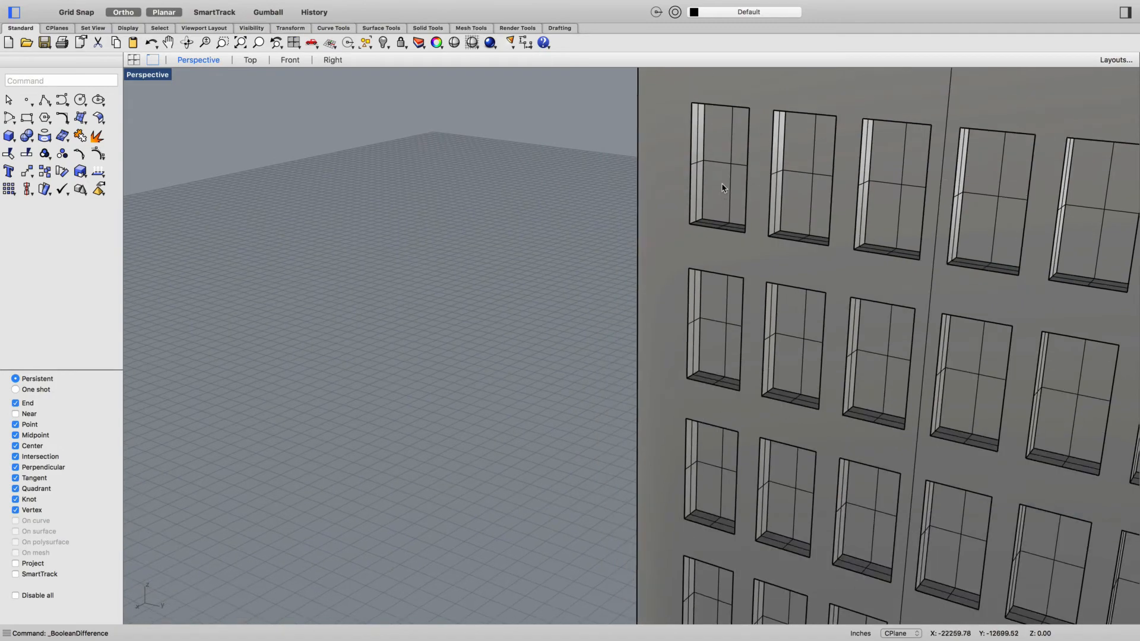
pyautogui.click(705, 196)
pyautogui.click(504, 255)
pyautogui.write('ExtrudeCrv')
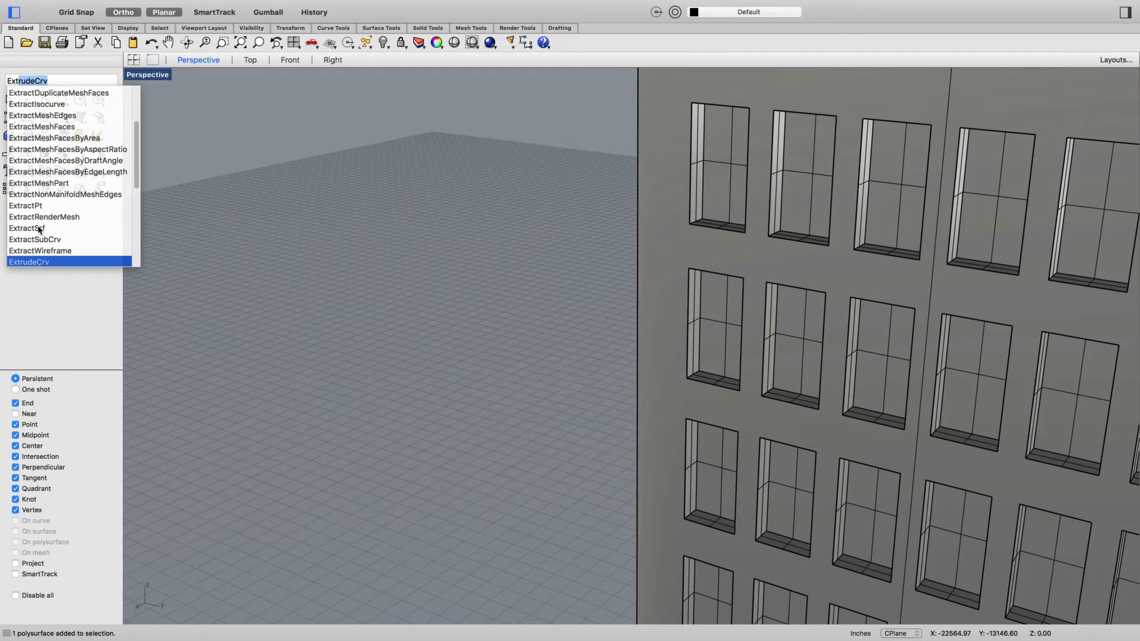
pyautogui.click(26, 228)
pyautogui.click(730, 177)
pyautogui.click(818, 179)
pyautogui.click(885, 184)
pyautogui.click(1023, 191)
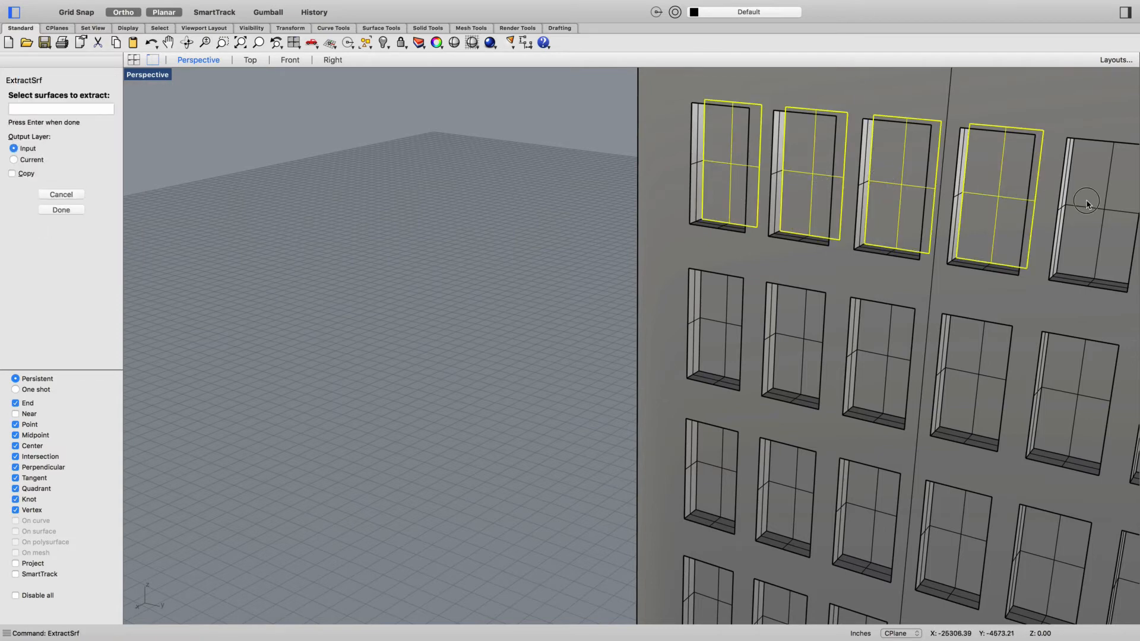
pyautogui.click(1078, 251)
pyautogui.scroll(-5, 1076, 254)
pyautogui.scroll(3, 1113, 241)
pyautogui.click(1110, 250)
# - Add the six window panes of the second row from the top to the surfaces being extracted
pyautogui.click(1100, 331)
pyautogui.click(1049, 333)
pyautogui.click(996, 332)
pyautogui.click(957, 330)
pyautogui.click(915, 324)
pyautogui.click(873, 315)
# - Add the six window panes of the third row from the top to the extraction selection
pyautogui.scroll(-3, 875, 321)
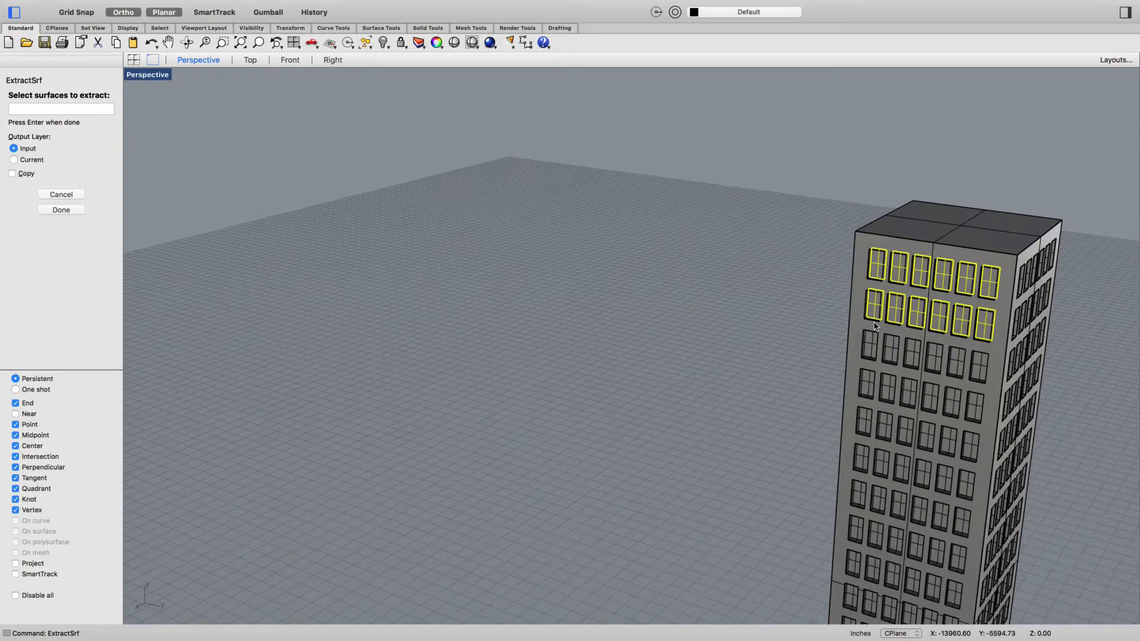
pyautogui.scroll(3, 879, 356)
pyautogui.click(862, 352)
pyautogui.click(903, 353)
pyautogui.click(958, 358)
pyautogui.click(989, 367)
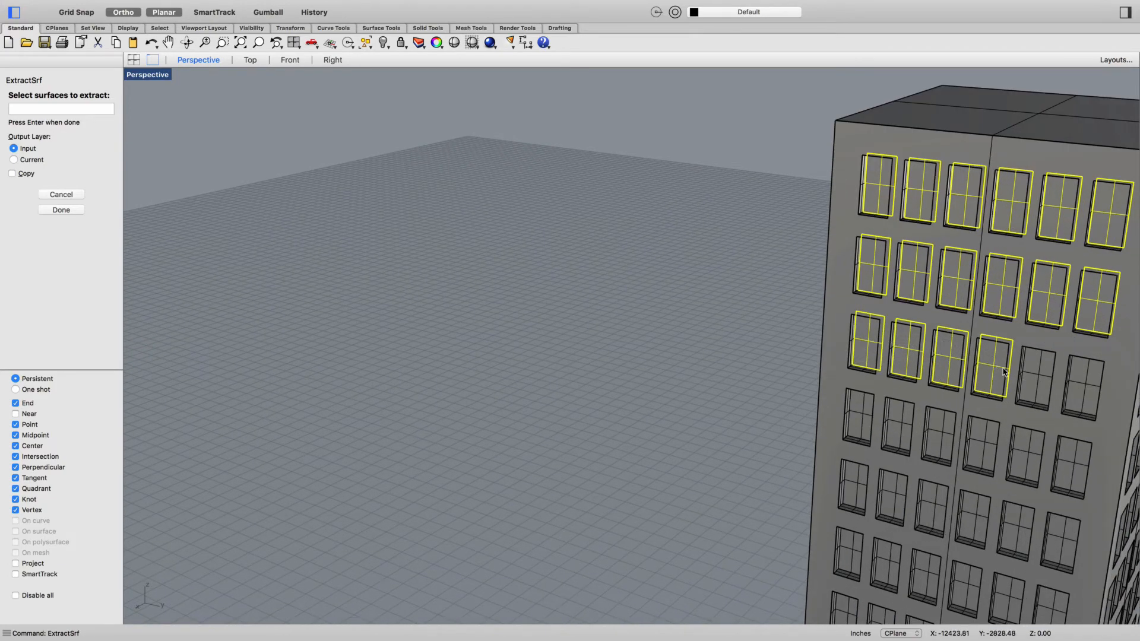
pyautogui.click(1034, 375)
pyautogui.click(1073, 387)
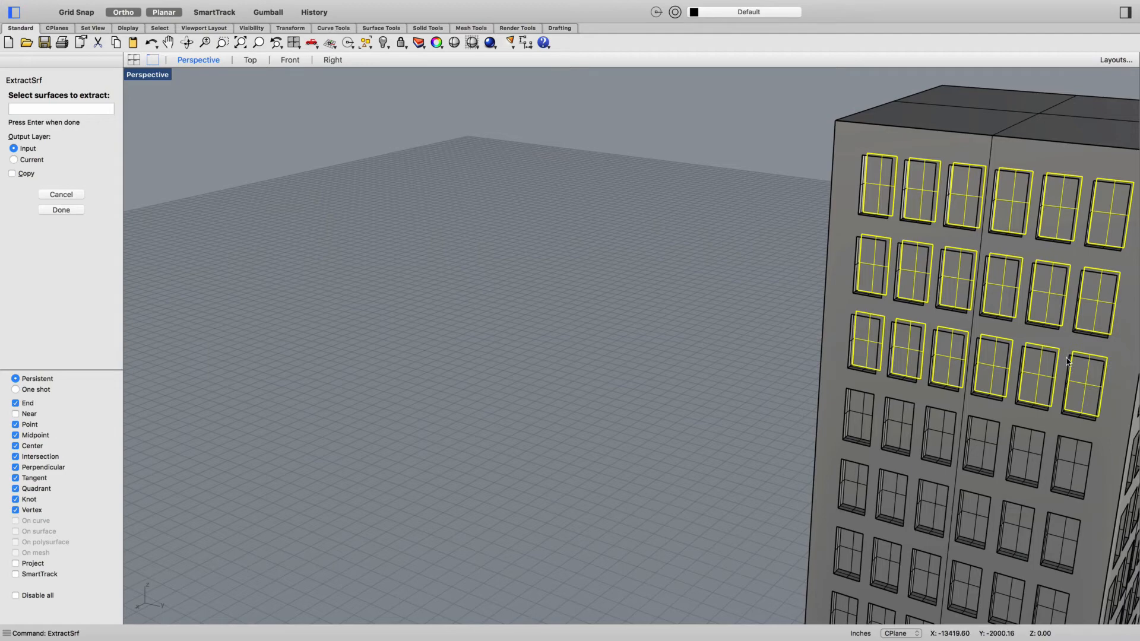
# - Add all six window panes of the fourth row to the extraction selection
pyautogui.scroll(-3, 1061, 391)
pyautogui.scroll(3, 944, 392)
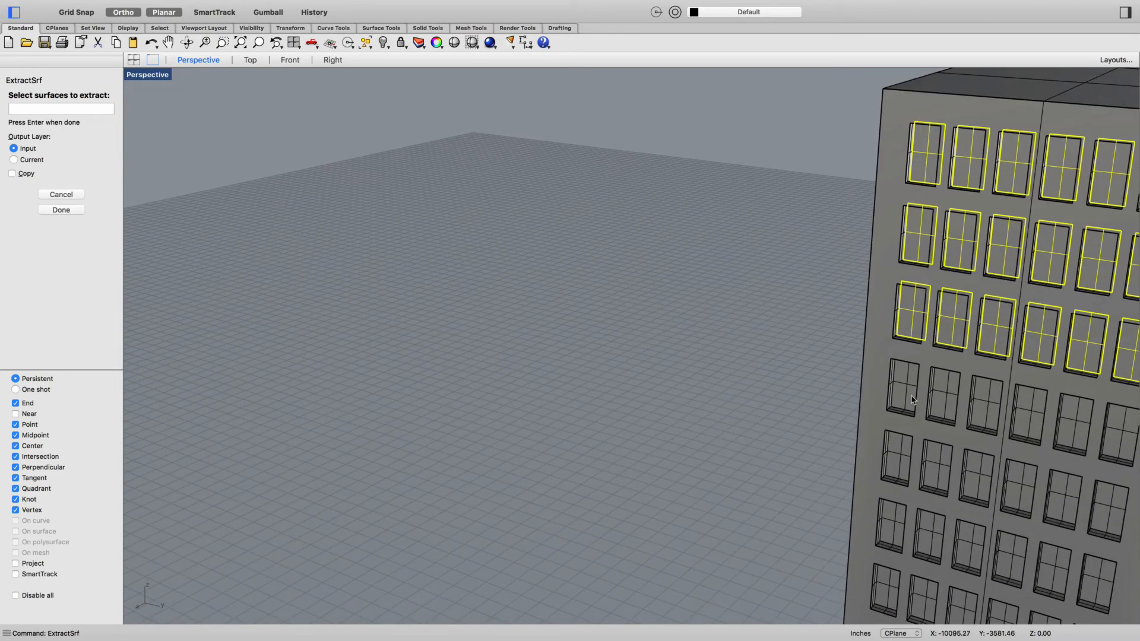
pyautogui.click(905, 391)
pyautogui.click(946, 394)
pyautogui.click(987, 402)
pyautogui.click(1032, 412)
pyautogui.click(1081, 421)
pyautogui.click(1116, 428)
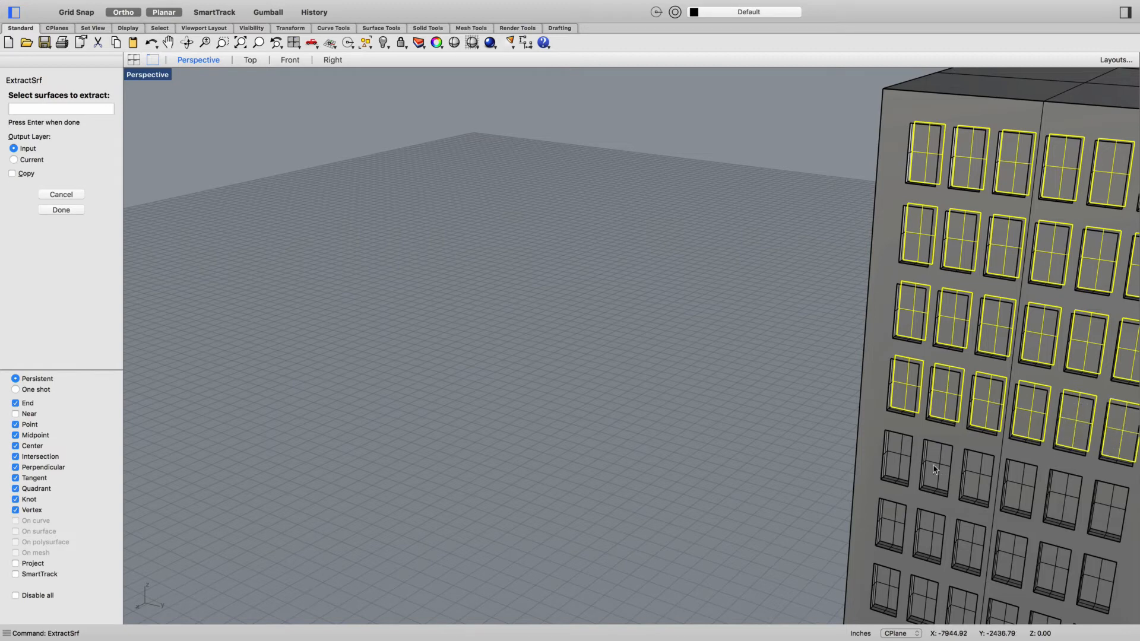
# - Add the first four window panes of the fifth row, finish extracting the surfaces, and deselect them
pyautogui.click(904, 464)
pyautogui.click(945, 472)
pyautogui.click(986, 477)
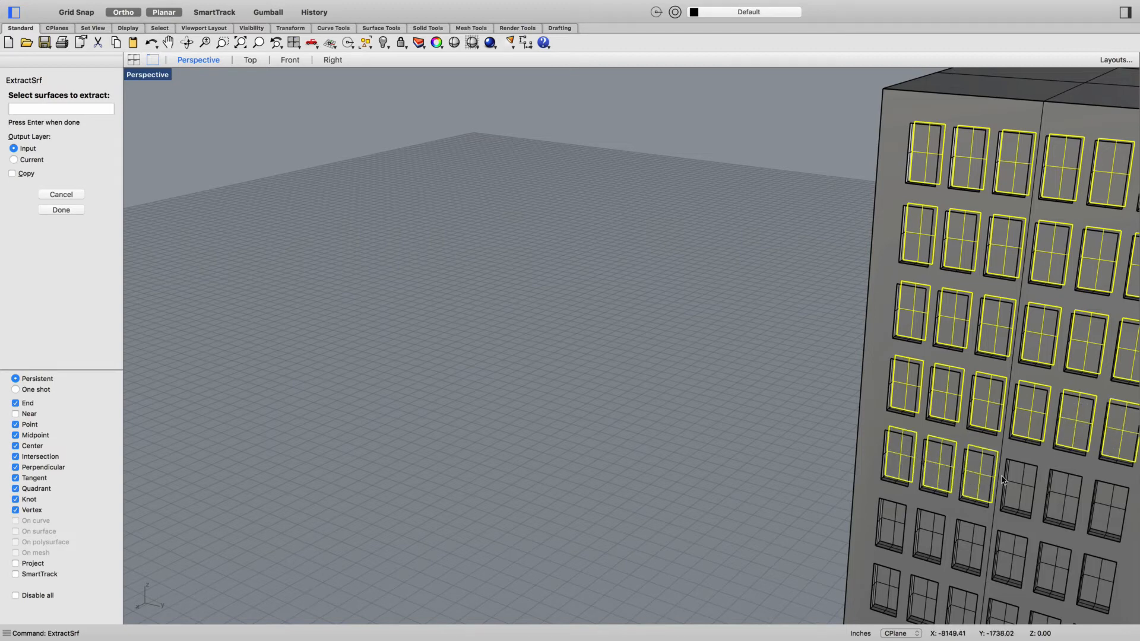
pyautogui.click(1012, 479)
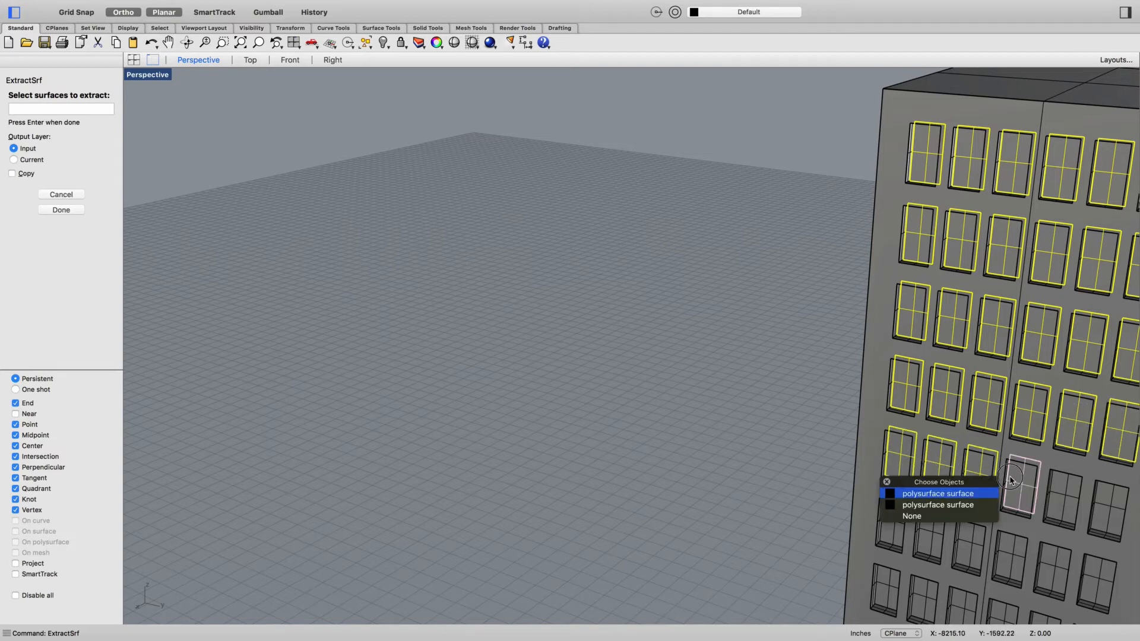
pyautogui.click(971, 495)
pyautogui.scroll(-5, 1045, 511)
pyautogui.scroll(5, 1054, 513)
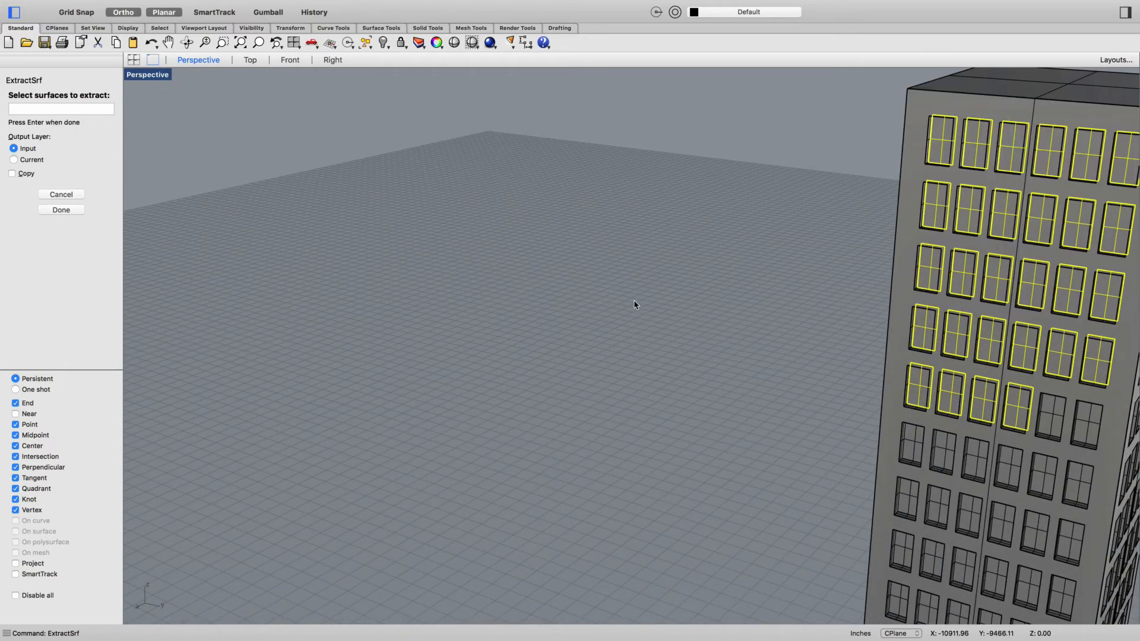
pyautogui.press('Return')
pyautogui.click(685, 484)
pyautogui.moveTo(682, 462); pyautogui.dragTo(720, 467, button='right')
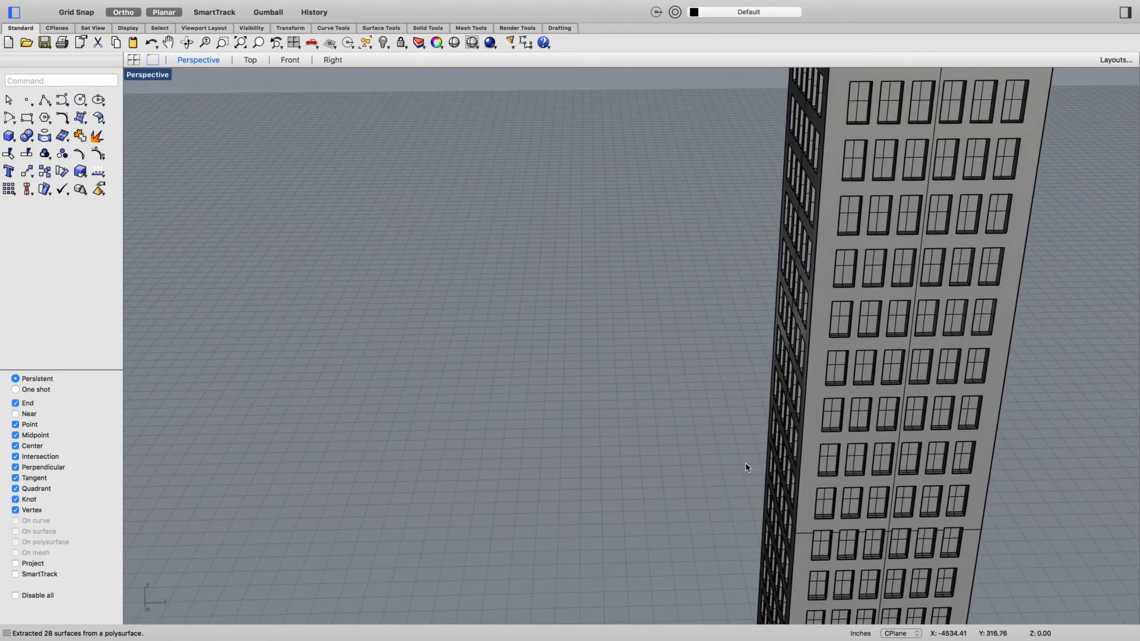
# - In the Front view, extract the window surfaces of the lower eleven rows with ExtractSrf, then return to Perspective and deselect them
pyautogui.click(289, 63)
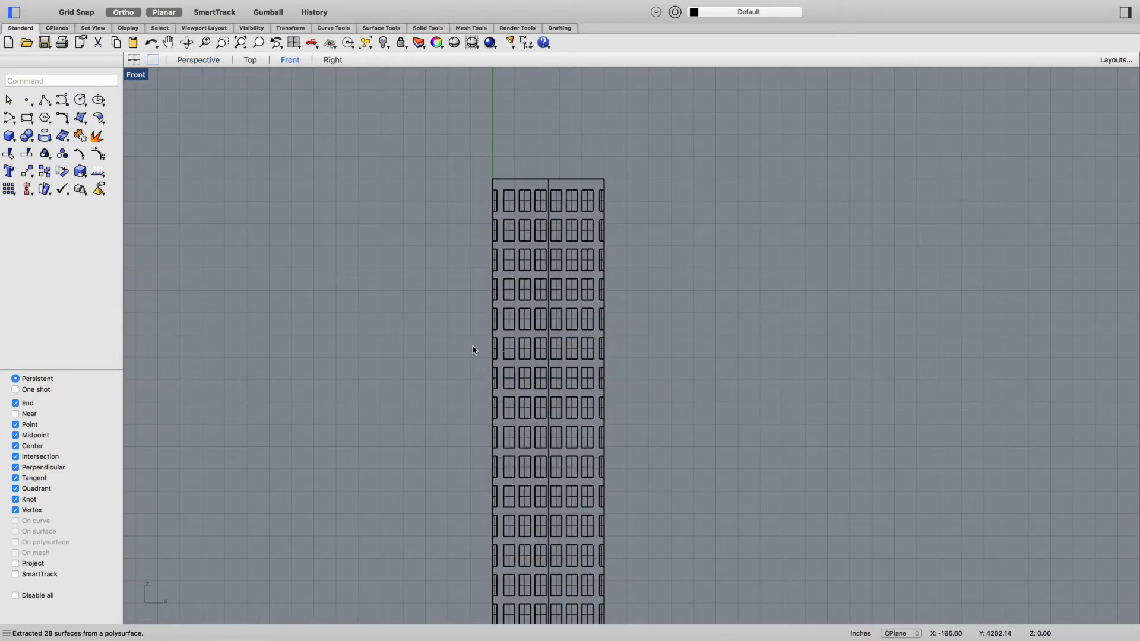
pyautogui.press('Return')
pyautogui.scroll(-3, 534, 380)
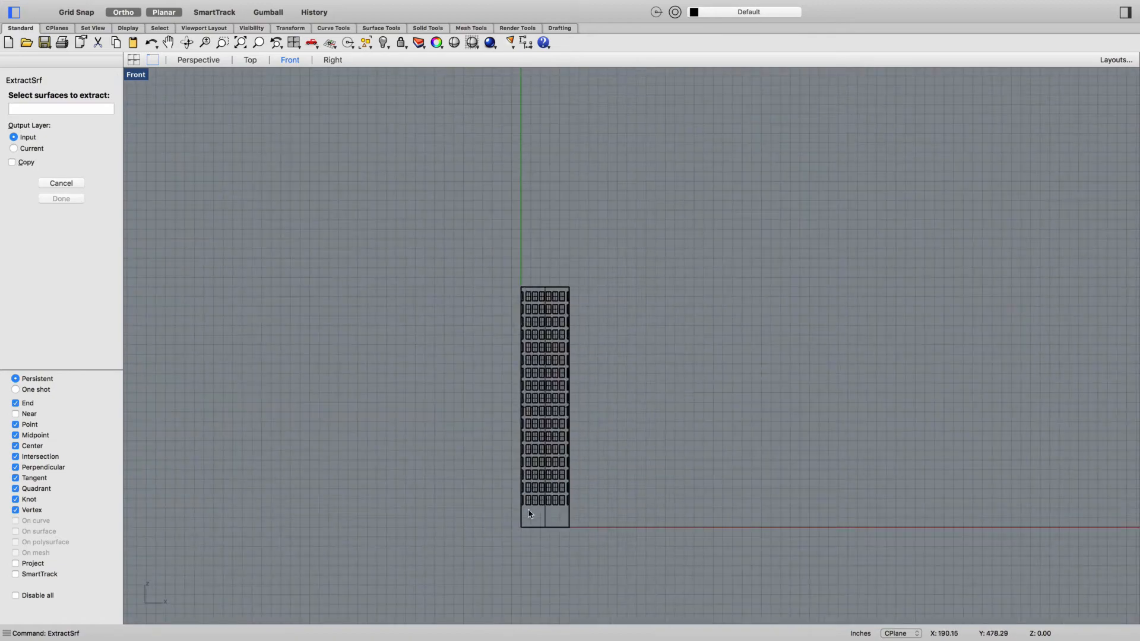
pyautogui.scroll(3, 527, 514)
pyautogui.moveTo(519, 506); pyautogui.dragTo(618, 177)
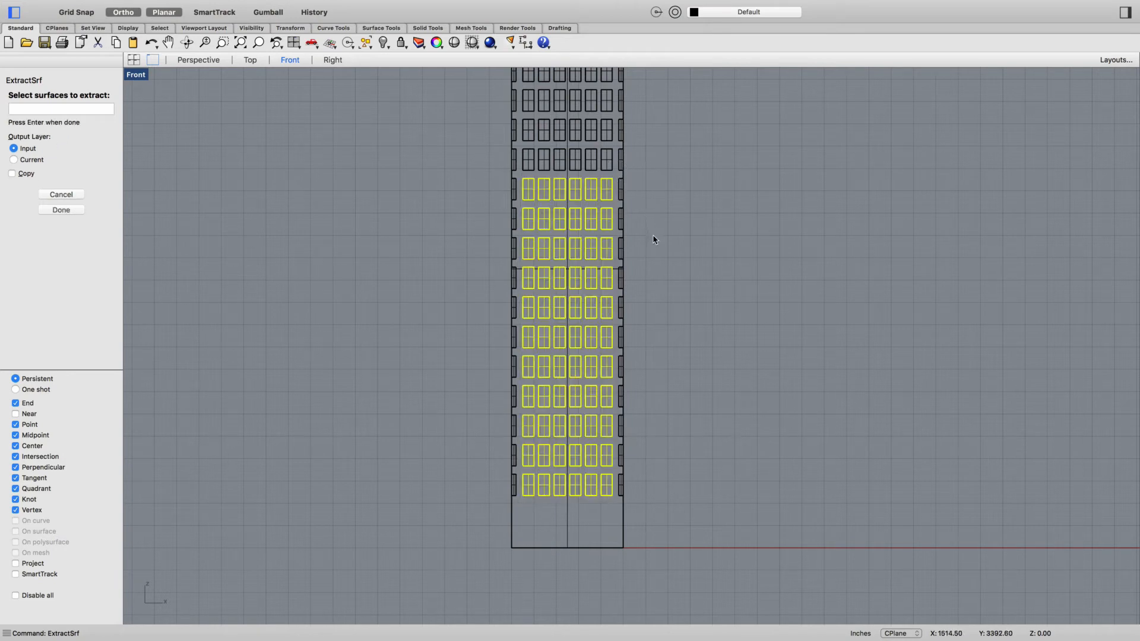
pyautogui.press('Return')
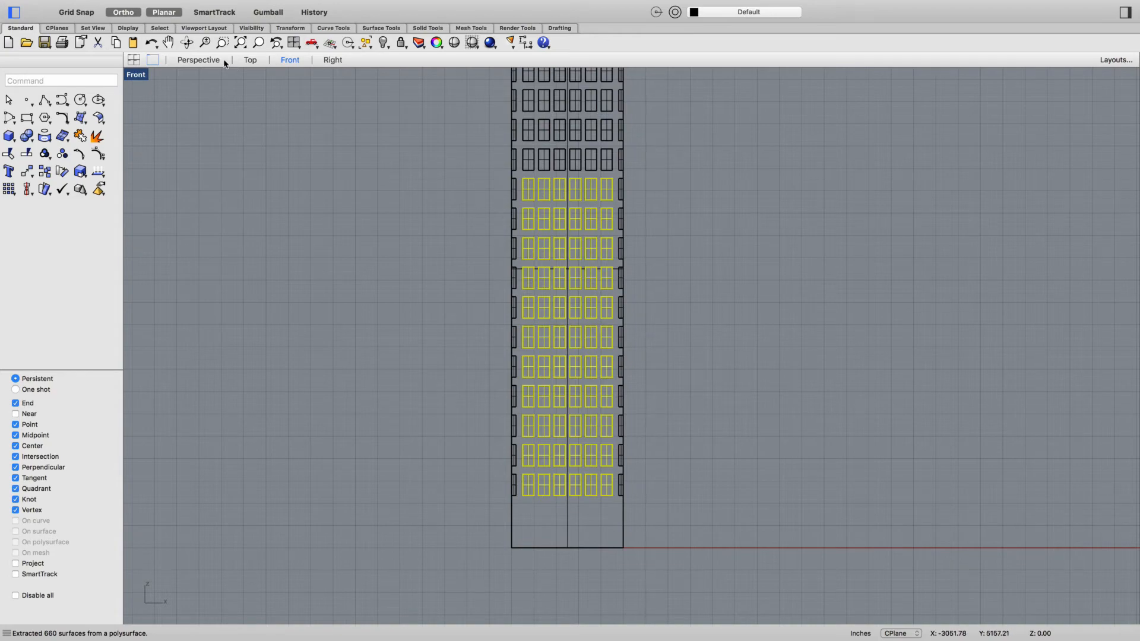
pyautogui.click(200, 60)
pyautogui.moveTo(912, 475); pyautogui.dragTo(835, 461, button='right')
pyautogui.scroll(-9, 835, 461)
pyautogui.scroll(5, 907, 566)
pyautogui.scroll(5, 907, 566)
pyautogui.click(507, 516)
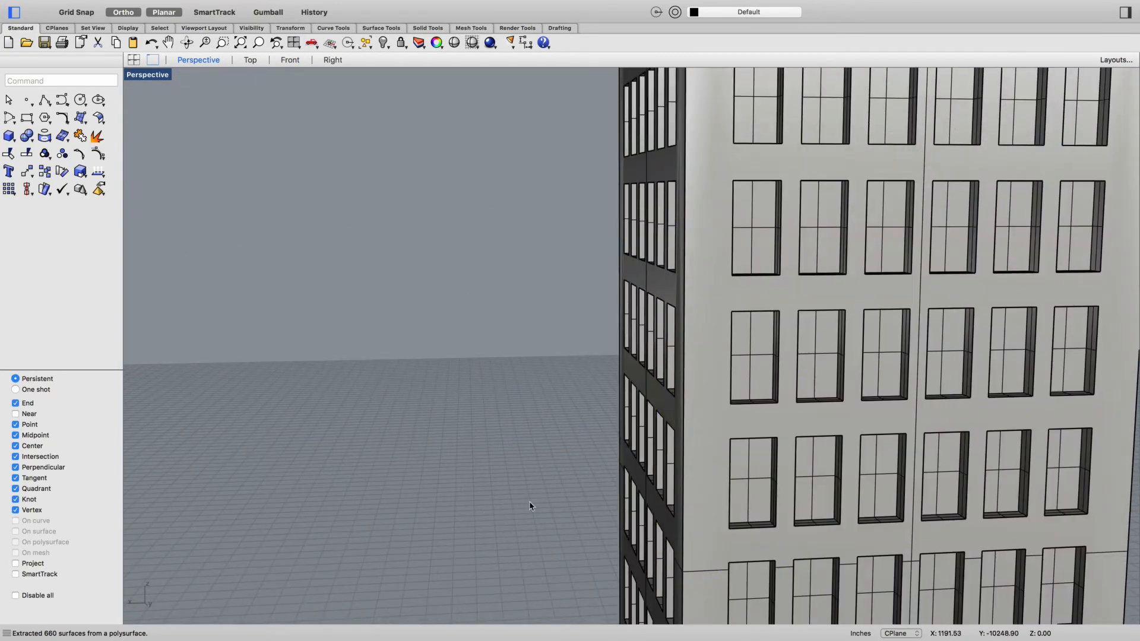
# - Select the side, sill and back pane of one window in turn to check that they are separate surfaces
pyautogui.click(754, 380)
pyautogui.click(775, 362)
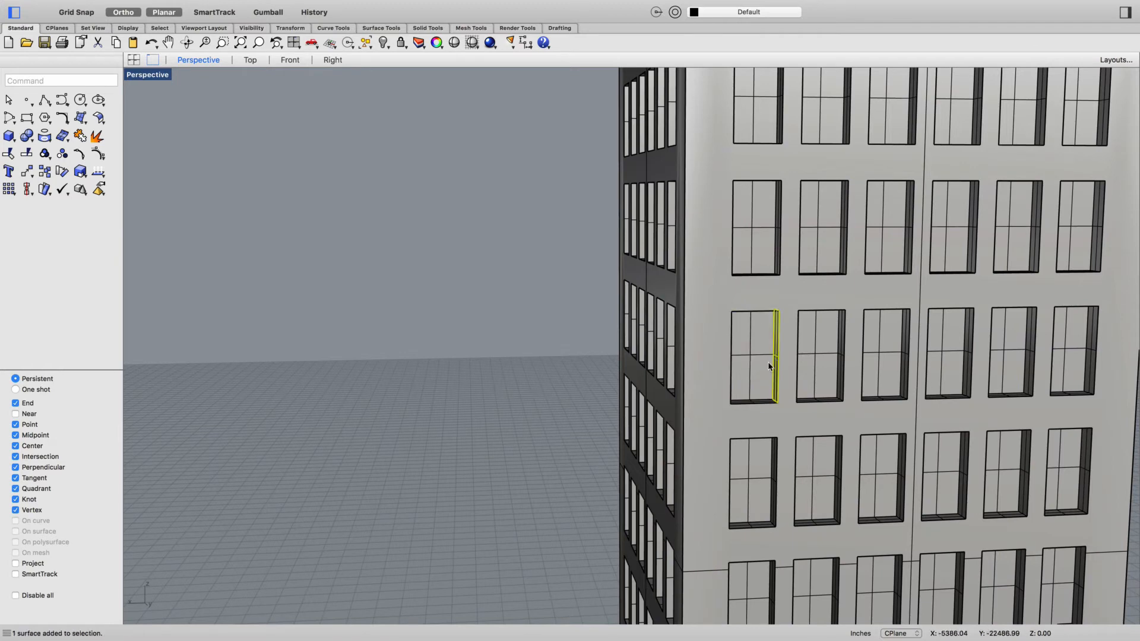
pyautogui.click(748, 403)
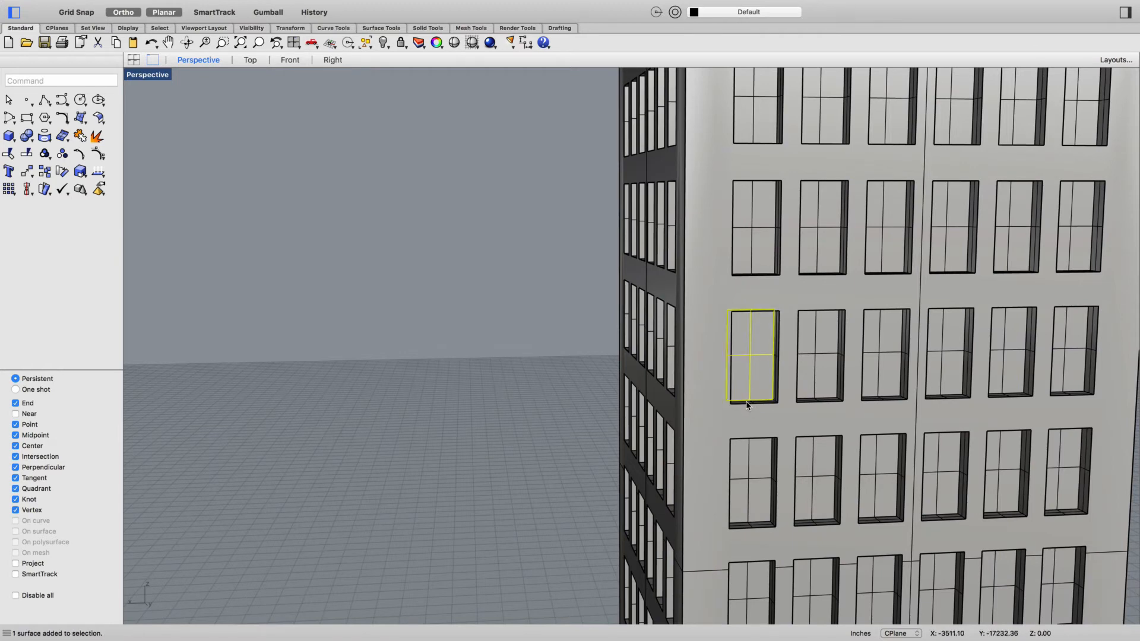
pyautogui.click(751, 404)
pyautogui.click(741, 404)
pyautogui.click(761, 399)
pyautogui.click(762, 404)
pyautogui.press('Escape')
pyautogui.scroll(15, 774, 389)
pyautogui.click(790, 391)
pyautogui.scroll(-20, 790, 392)
pyautogui.scroll(6, 769, 408)
pyautogui.press('Escape')
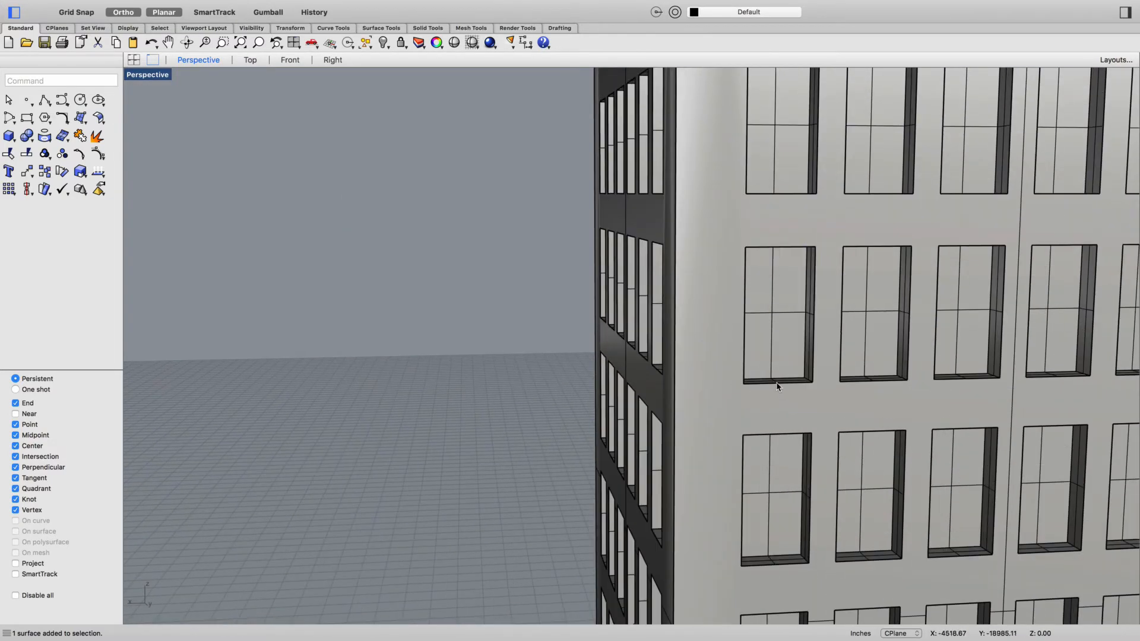
pyautogui.click(779, 354)
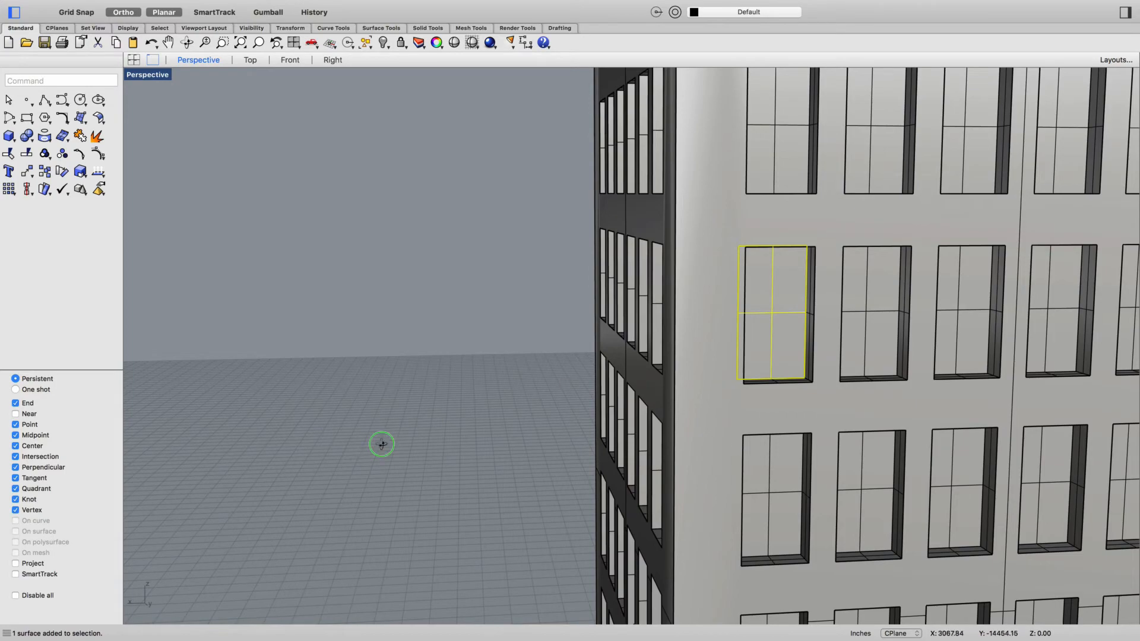
# - Open the materials editor for the model with the tower's windowed faces in view
pyautogui.moveTo(368, 448); pyautogui.dragTo(386, 438, button='right')
pyautogui.scroll(-8, 484, 447)
pyautogui.moveTo(772, 525); pyautogui.dragTo(433, 517, button='right')
pyautogui.moveTo(624, 518); pyautogui.dragTo(547, 519, button='right')
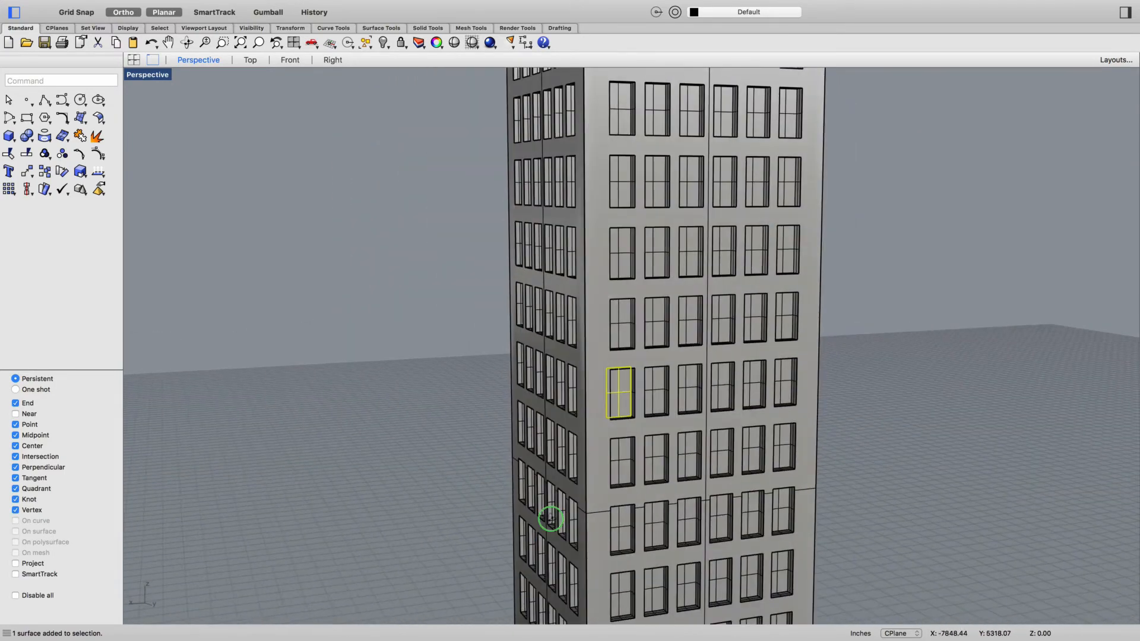
pyautogui.click(517, 28)
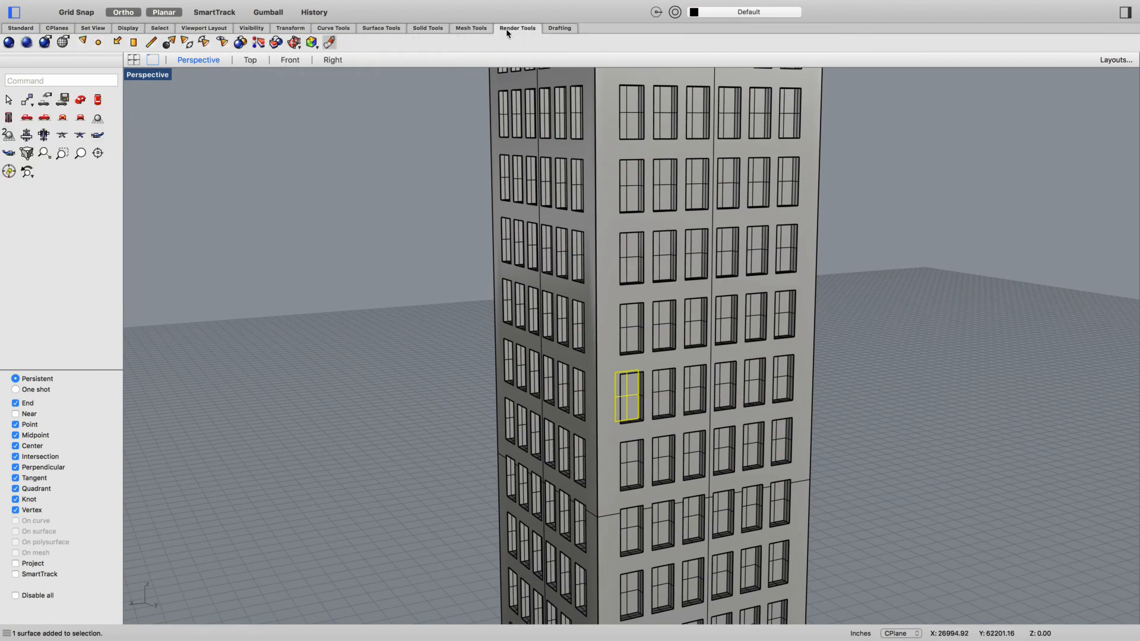
pyautogui.click(326, 43)
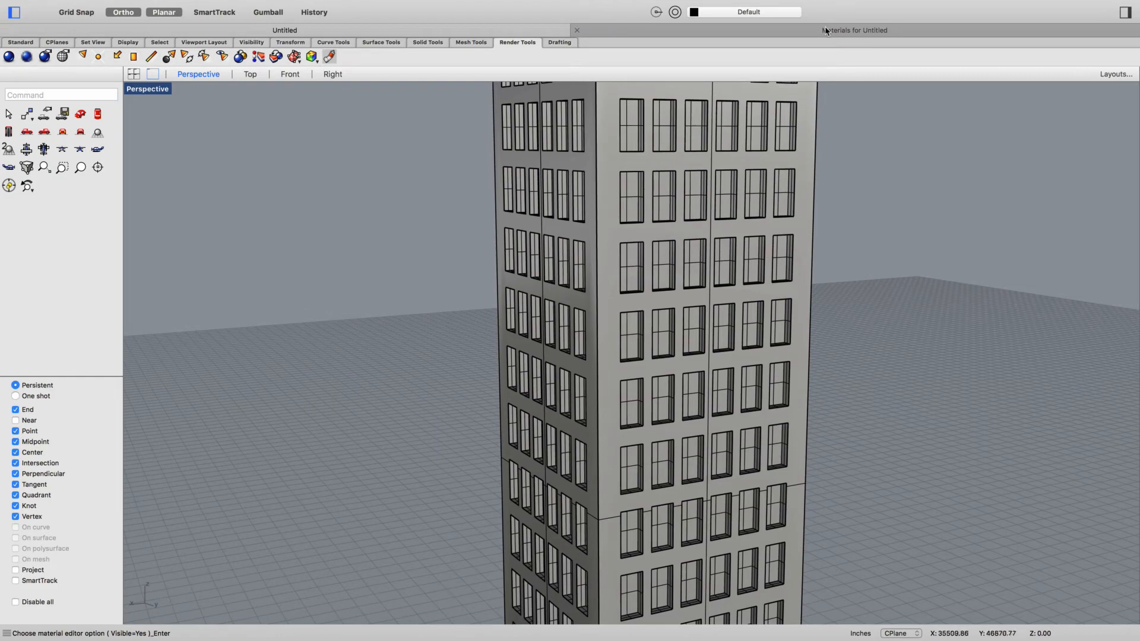
pyautogui.click(826, 31)
# - Assign the standard Glass material to the extracted window pane nearest the tower's corner
pyautogui.scroll(-5, 54, 326)
pyautogui.scroll(-10, 52, 507)
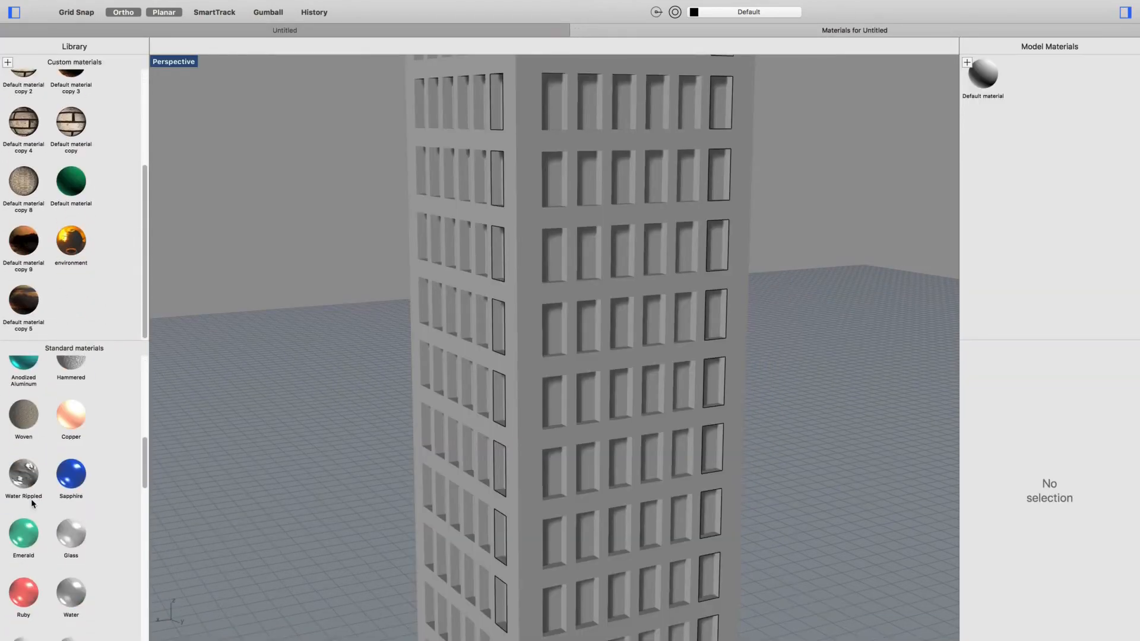
pyautogui.moveTo(70, 533); pyautogui.dragTo(556, 330)
pyautogui.scroll(5, 556, 330)
pyautogui.scroll(-4, 560, 339)
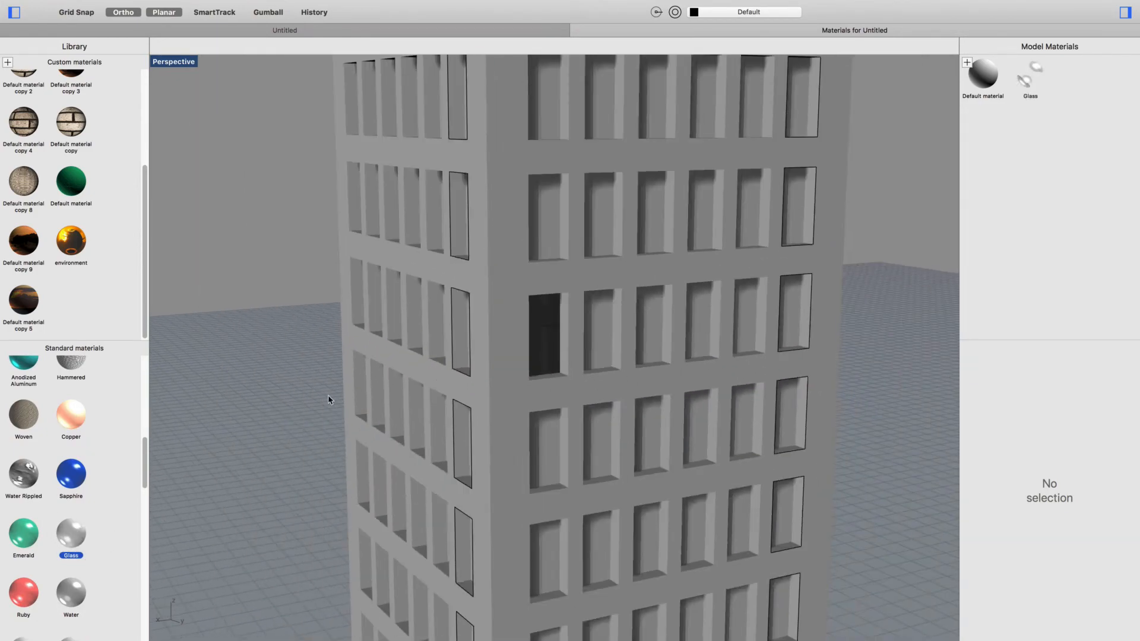
# - Set the Glass material's reflectivity to 62%
pyautogui.moveTo(608, 382)
pyautogui.mouseDown(button='right')
pyautogui.moveTo(560, 382)
pyautogui.moveTo(593, 375)
pyautogui.mouseUp(button='right')
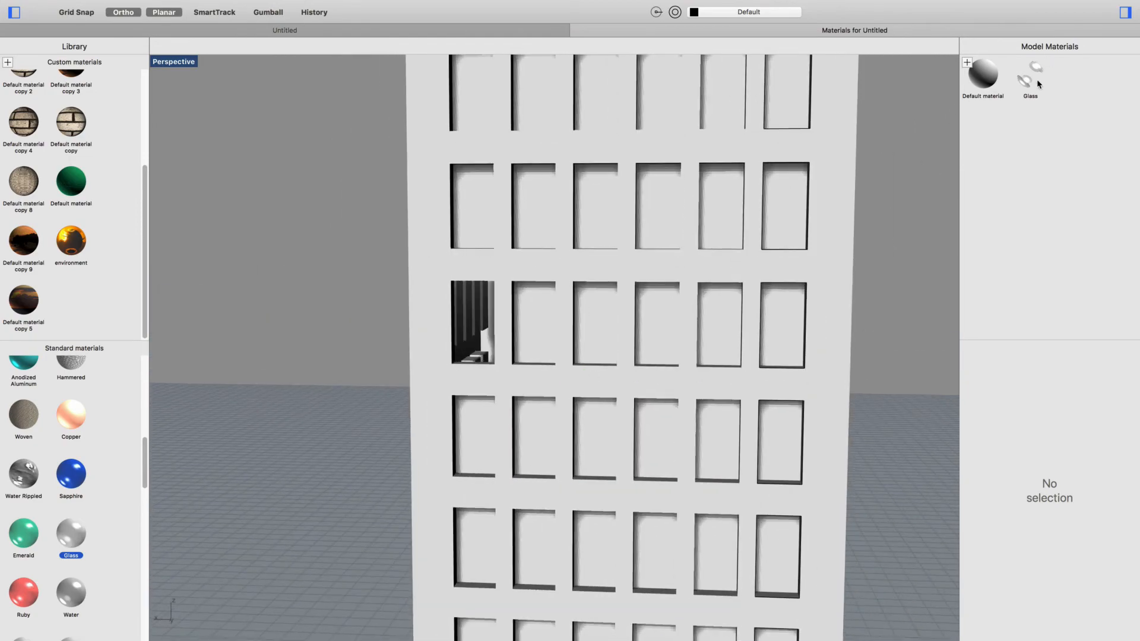
pyautogui.scroll(5, 496, 319)
pyautogui.moveTo(463, 336)
pyautogui.mouseDown(button='right')
pyautogui.moveTo(481, 341)
pyautogui.moveTo(468, 342)
pyautogui.mouseUp(button='right')
pyautogui.scroll(-4, 497, 348)
pyautogui.scroll(-3, 499, 348)
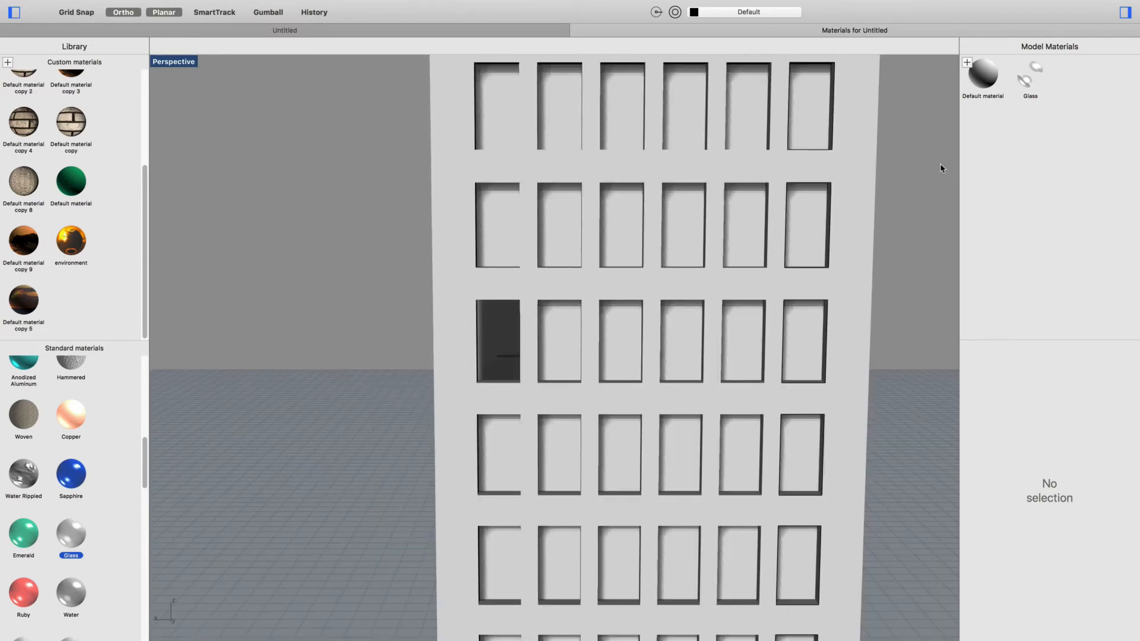
pyautogui.click(1035, 78)
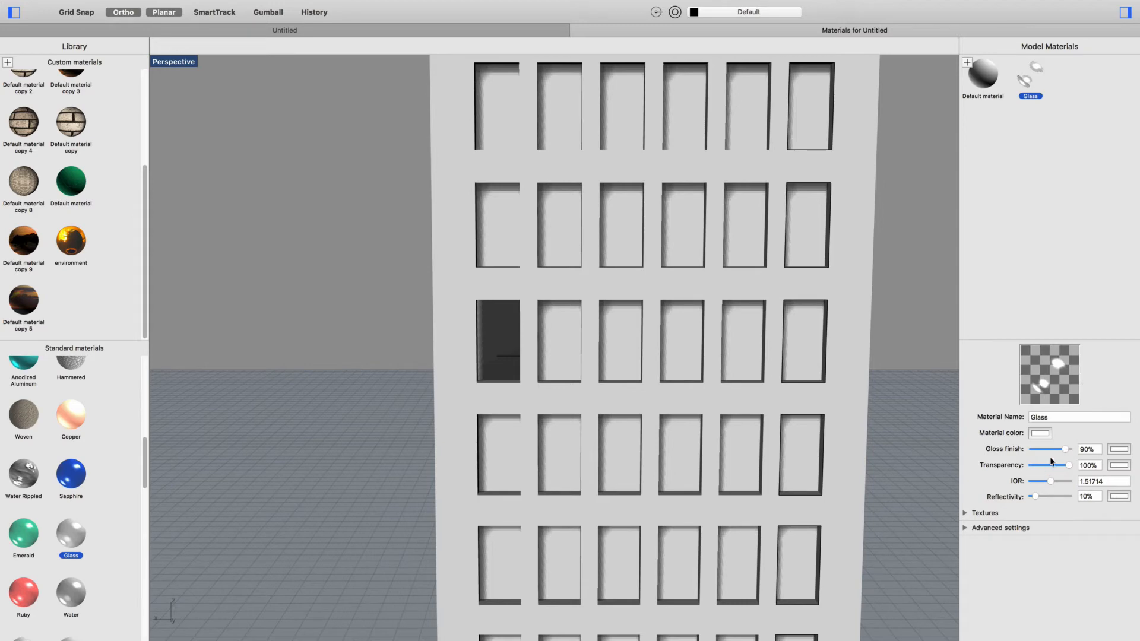
pyautogui.moveTo(1045, 495); pyautogui.dragTo(1054, 497)
# - Assign the standard Granite material to the tower's walls
pyautogui.scroll(-10, 58, 477)
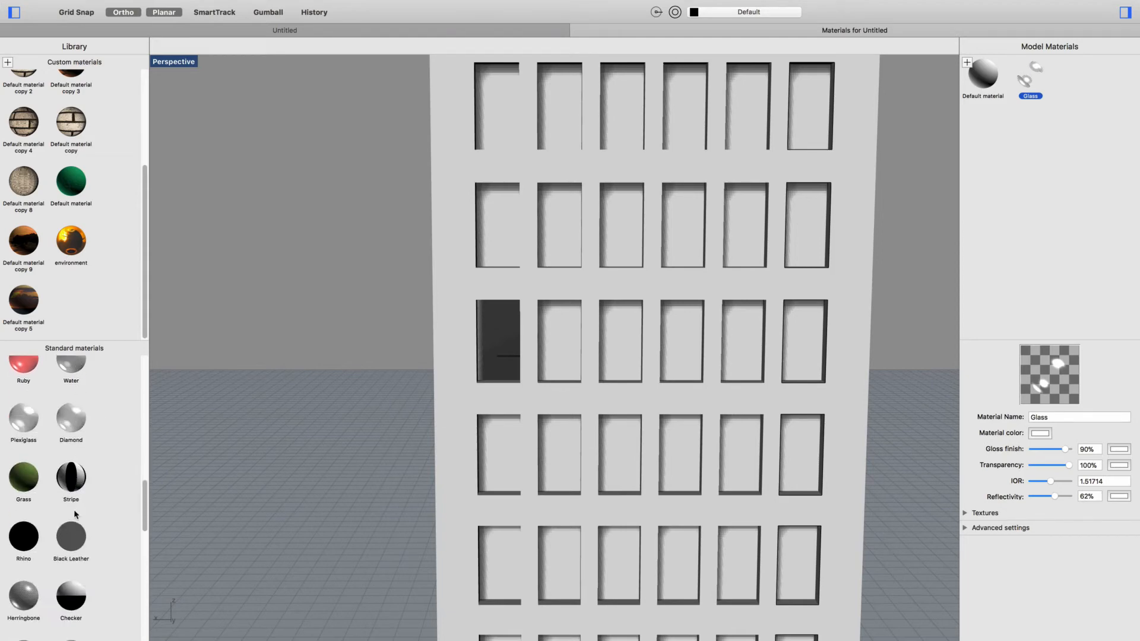
pyautogui.scroll(-5, 58, 523)
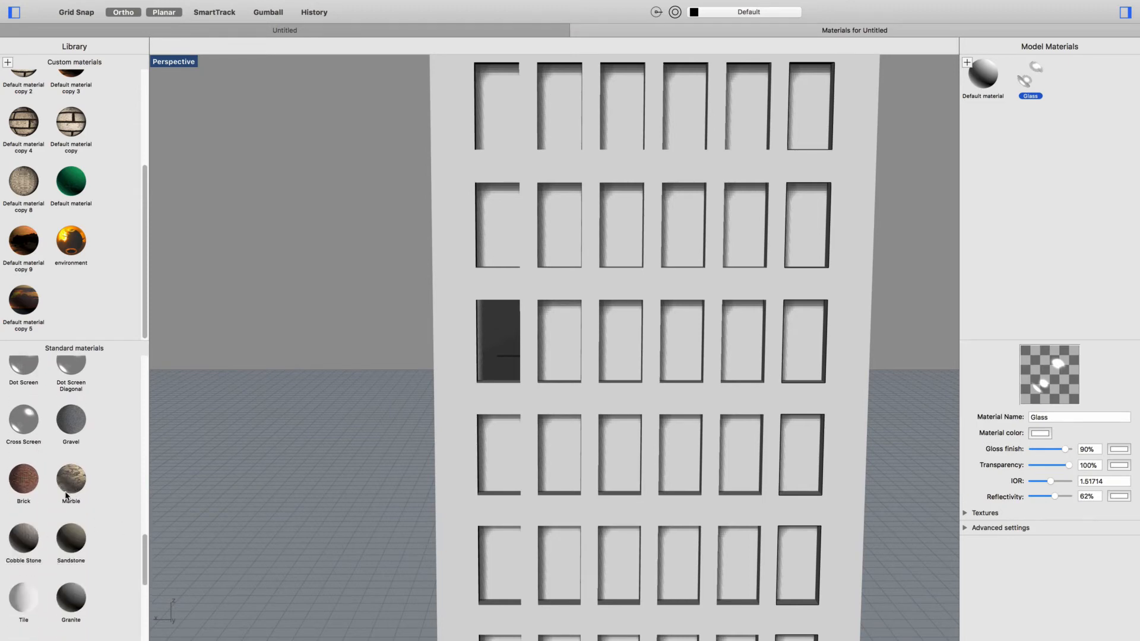
pyautogui.scroll(-3, 64, 527)
pyautogui.moveTo(76, 552); pyautogui.dragTo(537, 411)
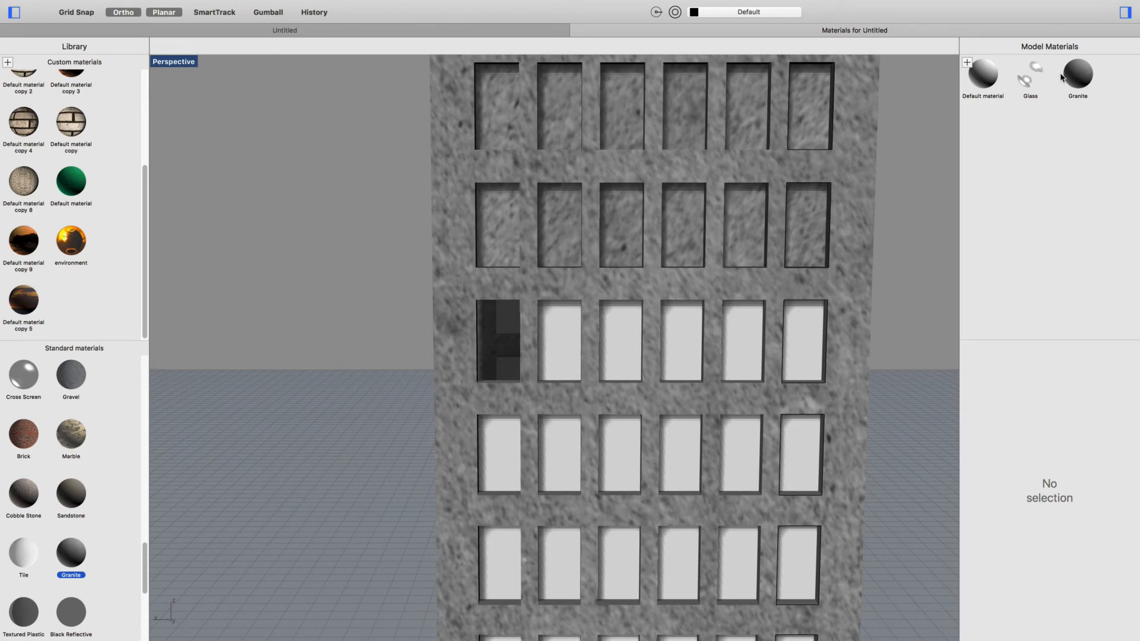
# - Assign the model's Glass material to the next three window panes in the row beside the first glass pane
pyautogui.moveTo(1032, 74); pyautogui.dragTo(561, 353)
pyautogui.moveTo(1022, 80); pyautogui.dragTo(629, 326)
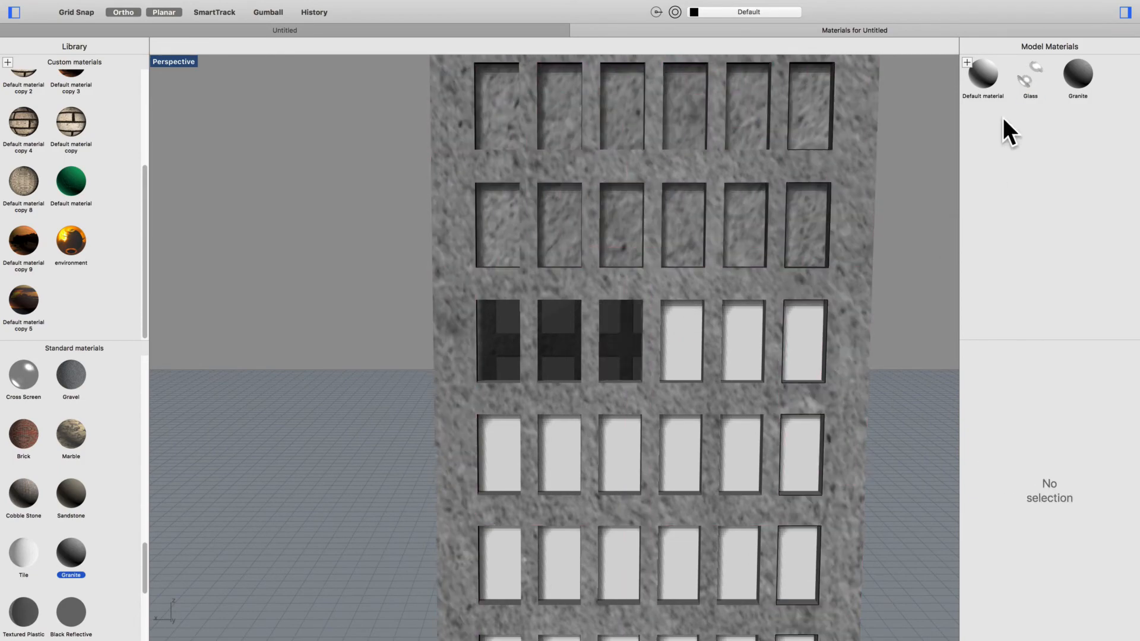
pyautogui.moveTo(1031, 71); pyautogui.dragTo(683, 341)
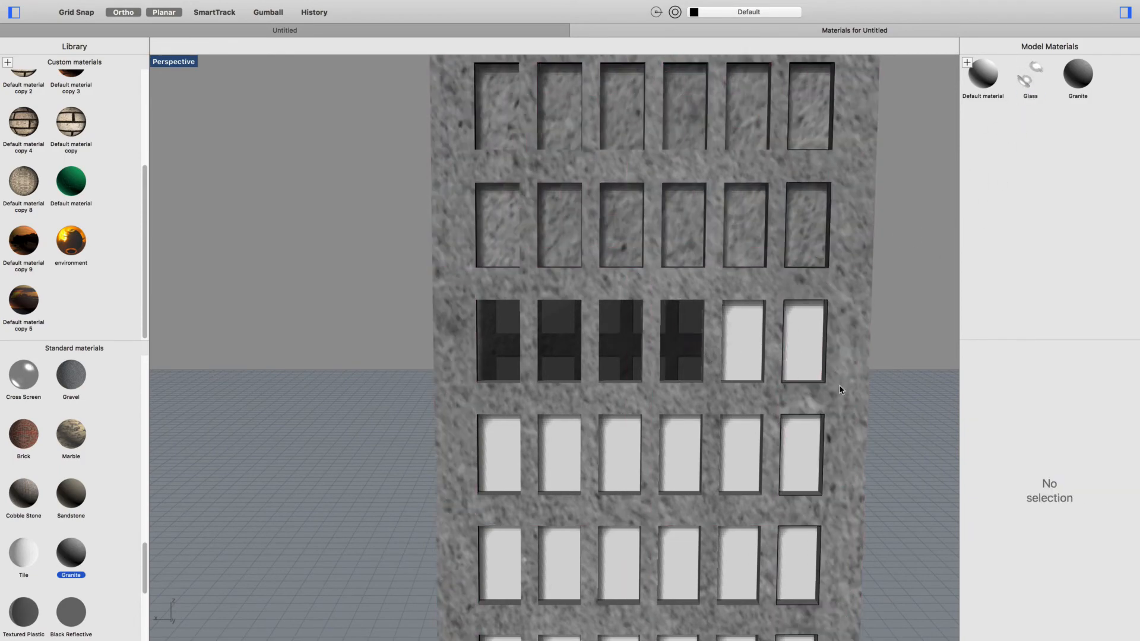
# - Set the Granite material's color texture tiling to 100 in both U and V
pyautogui.click(1079, 76)
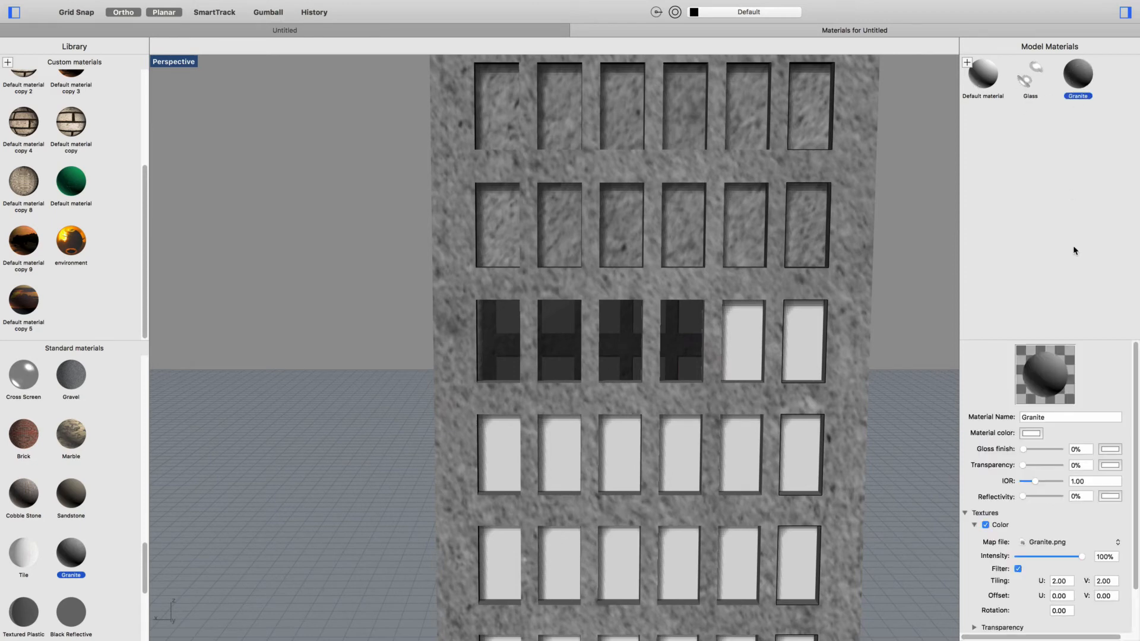
pyautogui.doubleClick(1056, 583)
pyautogui.write('100')
pyautogui.press('Tab')
pyautogui.write('100')
pyautogui.press('Tab')
pyautogui.scroll(-2, 1028, 584)
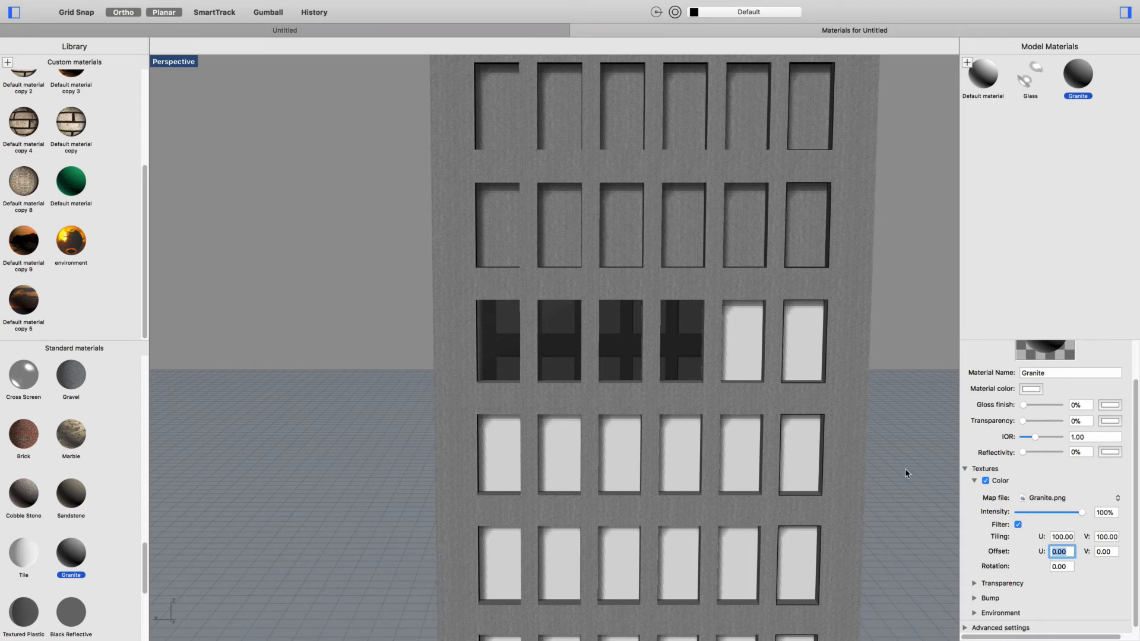
pyautogui.scroll(-1, 1030, 602)
pyautogui.click(975, 595)
pyautogui.scroll(-3, 1060, 603)
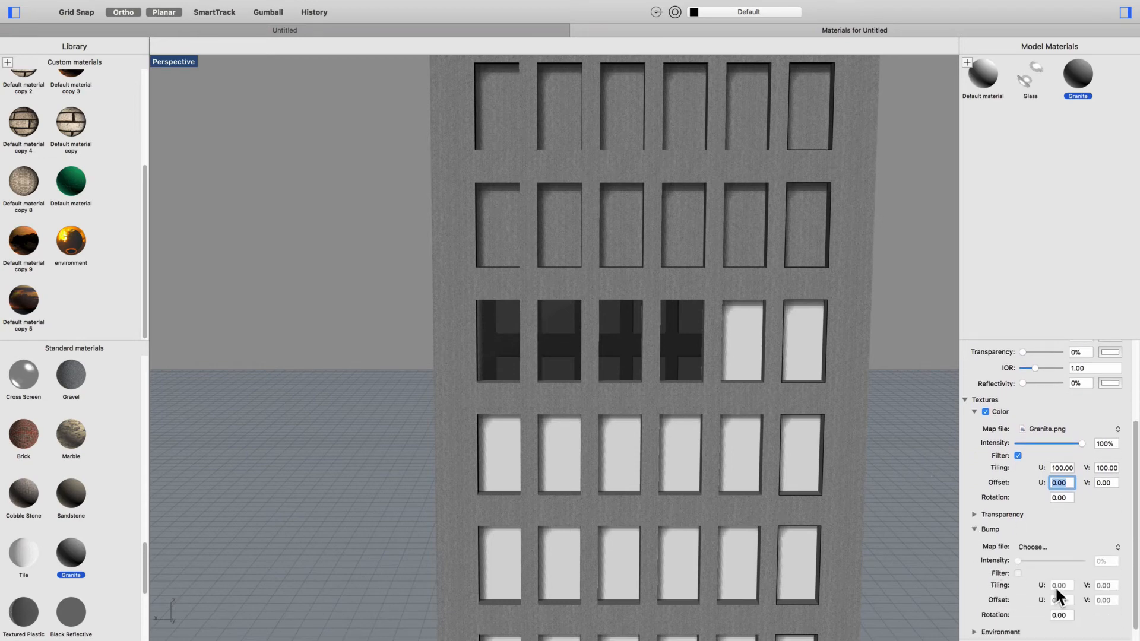
pyautogui.click(977, 531)
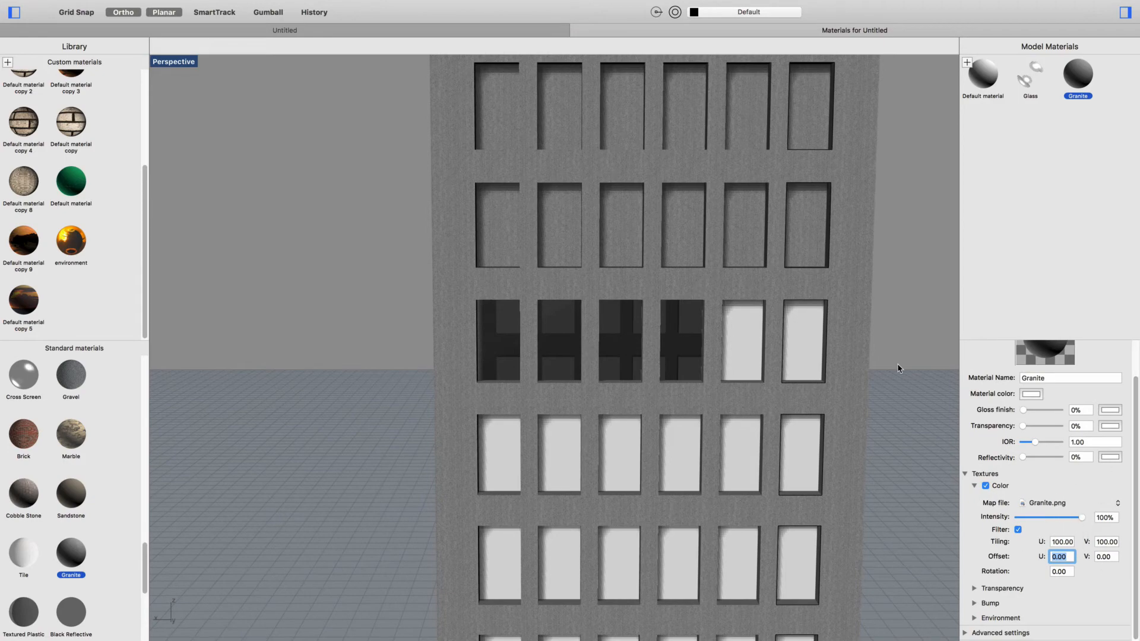
# - Assign the model's Glass material to the last two white window panes in the row of glass panes
pyautogui.moveTo(656, 472); pyautogui.dragTo(812, 478, button='right')
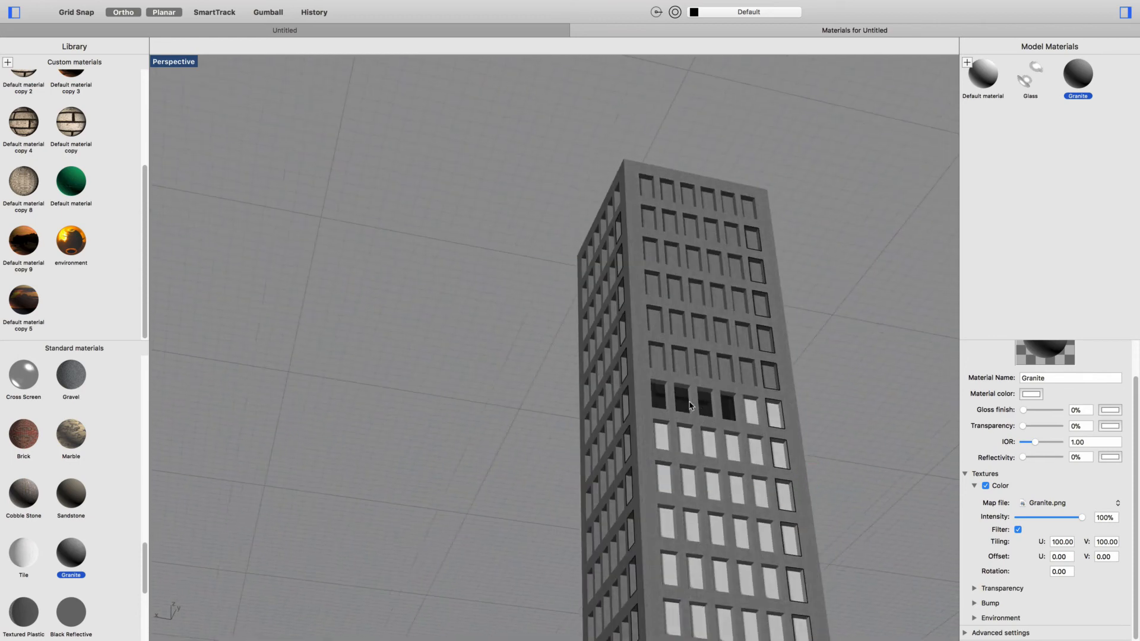
pyautogui.click(753, 409)
pyautogui.click(864, 381)
pyautogui.moveTo(1034, 74); pyautogui.dragTo(749, 409)
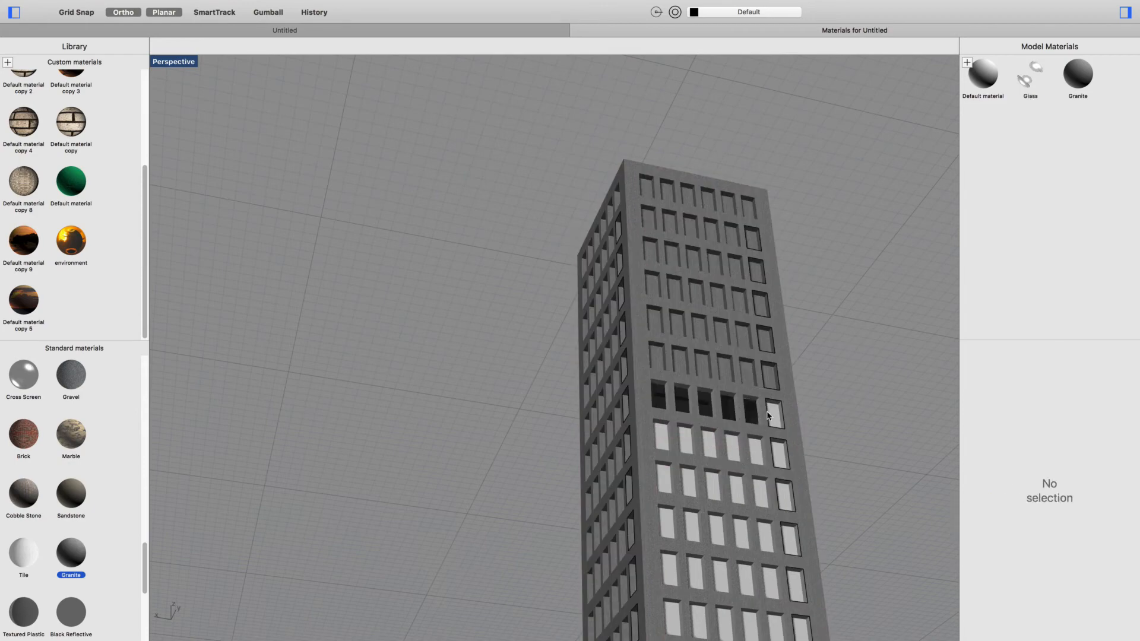
pyautogui.moveTo(1030, 83); pyautogui.dragTo(787, 420)
# - Select all the remaining white window panes below the finished glass row and assign the model's Glass material to them
pyautogui.scroll(-6, 844, 432)
pyautogui.moveTo(882, 484); pyautogui.dragTo(878, 493, button='right')
pyautogui.scroll(5, 879, 494)
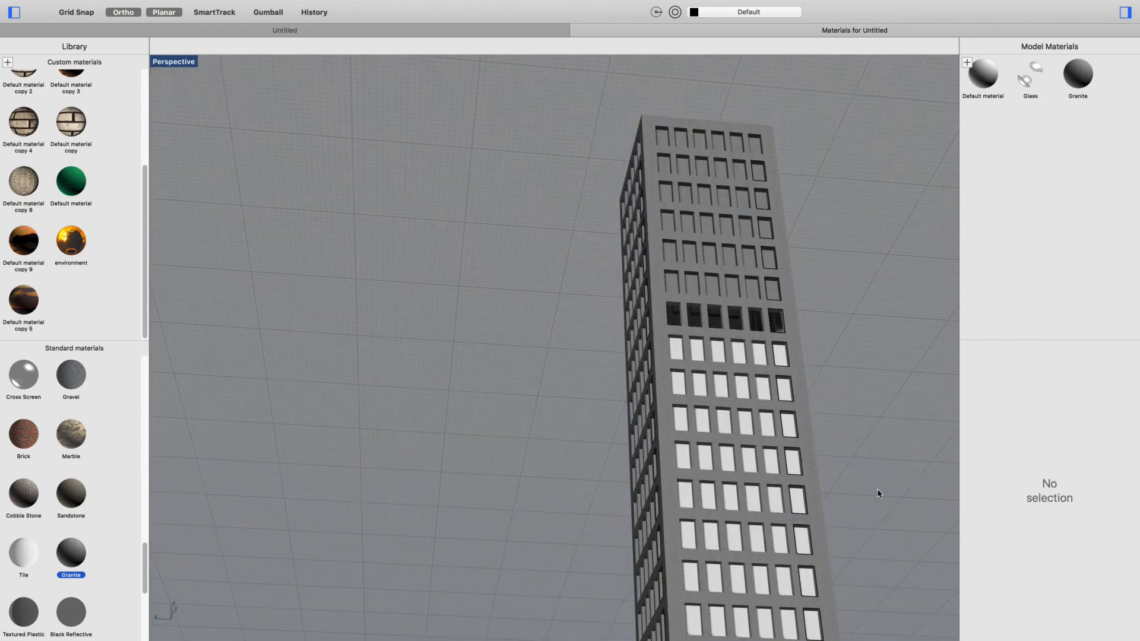
pyautogui.click(682, 351)
pyautogui.click(571, 343)
pyautogui.scroll(8, 818, 347)
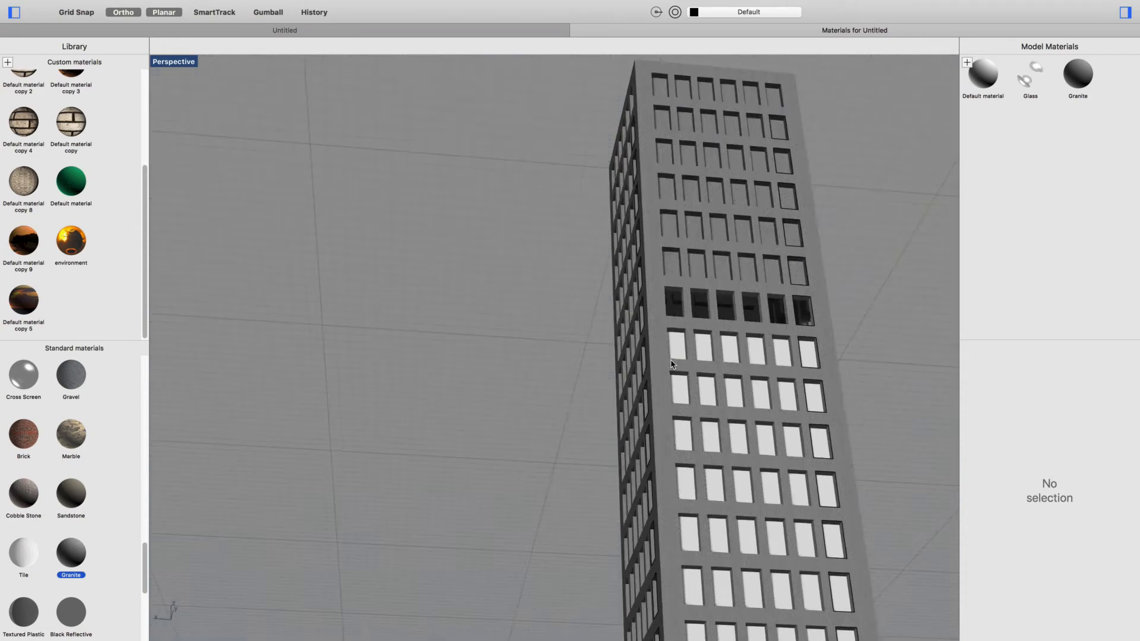
pyautogui.scroll(-5, 675, 354)
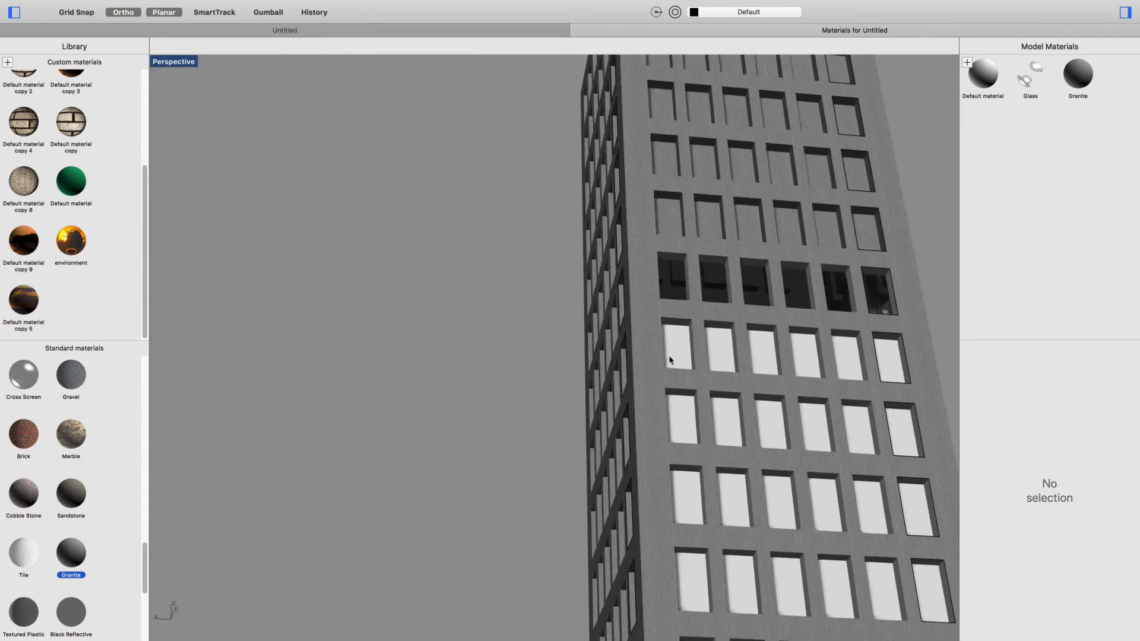
pyautogui.click(676, 351)
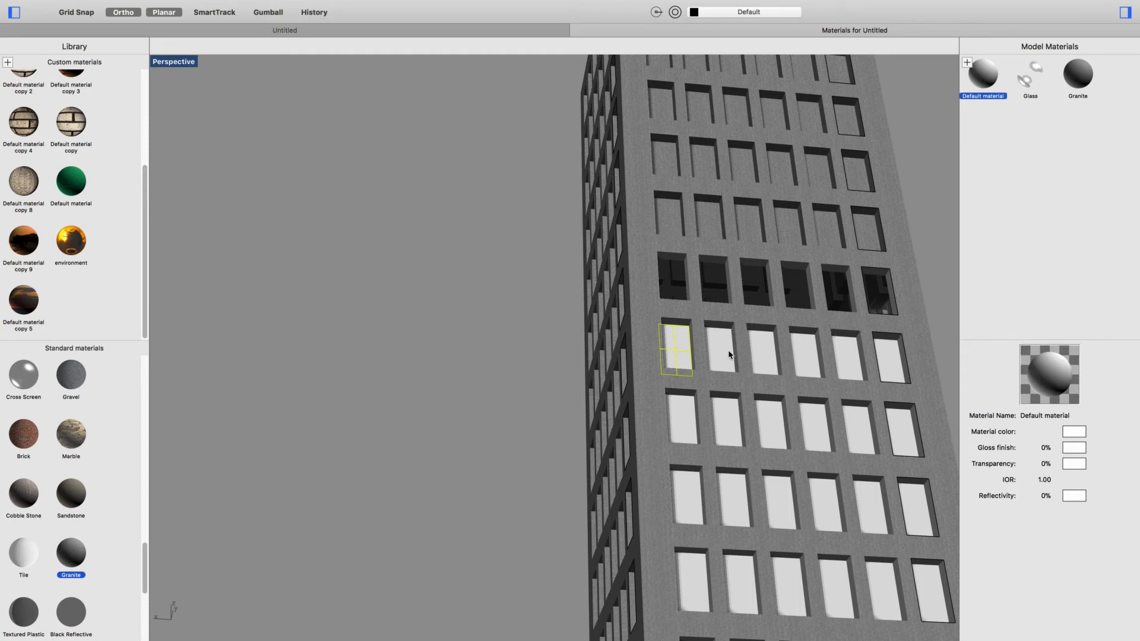
pyautogui.scroll(-4, 729, 355)
pyautogui.moveTo(886, 435); pyautogui.dragTo(879, 531, button='right')
pyautogui.moveTo(732, 581); pyautogui.dragTo(889, 348)
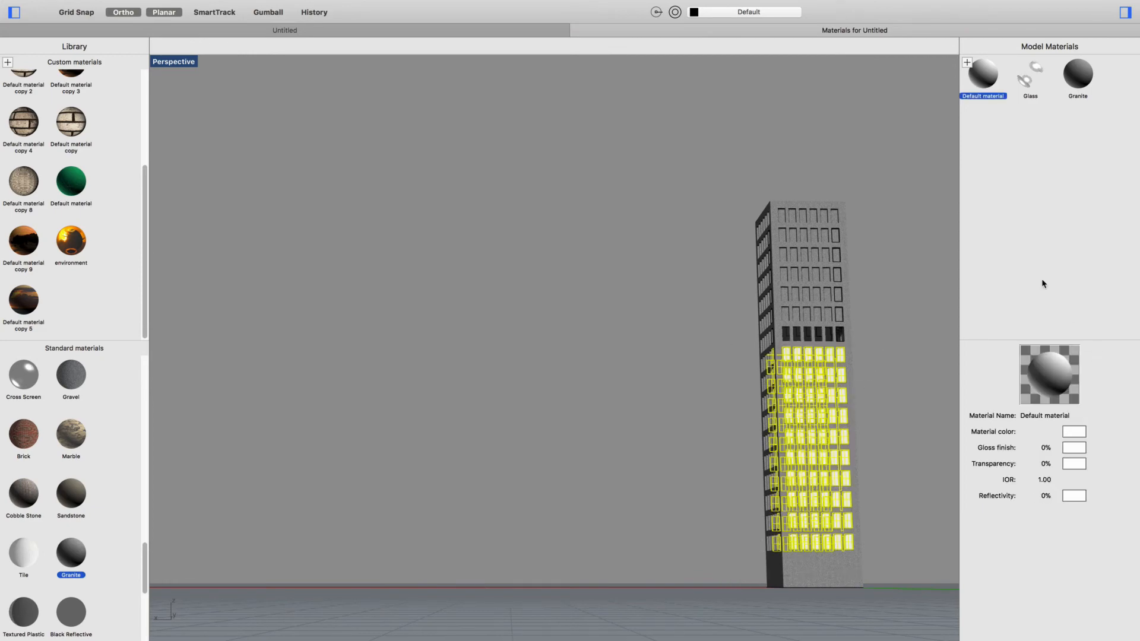
pyautogui.moveTo(1029, 84); pyautogui.dragTo(840, 470)
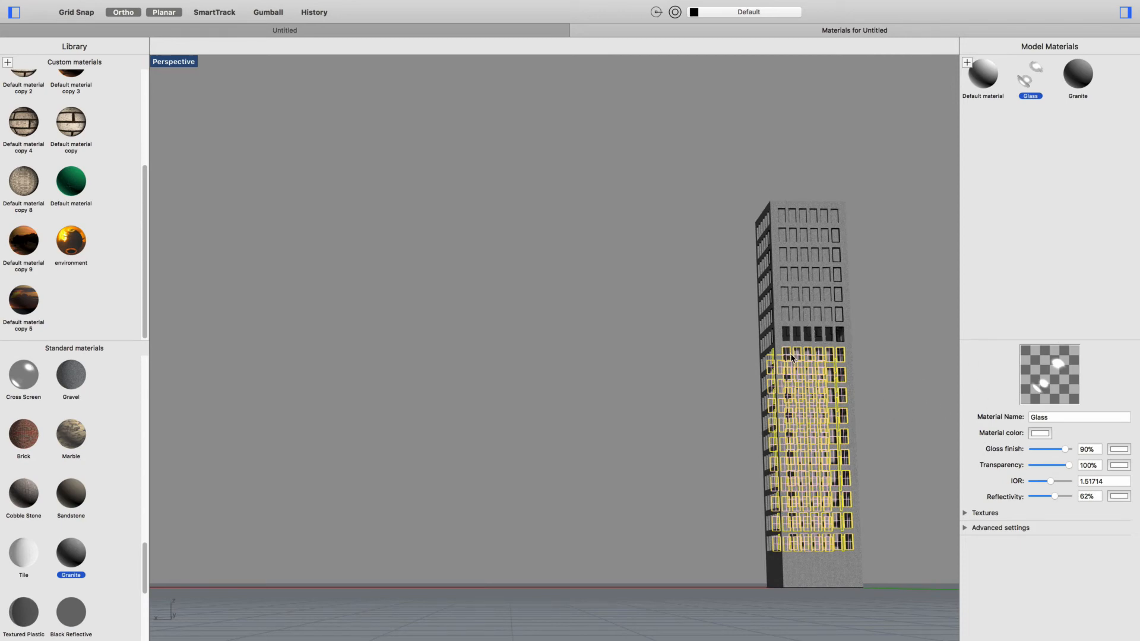
pyautogui.press('Escape')
# - Set the Rhino Render background to Environment with Hemispherical projection in the document settings
pyautogui.moveTo(904, 479); pyautogui.dragTo(894, 439, button='right')
pyautogui.scroll(5, 903, 407)
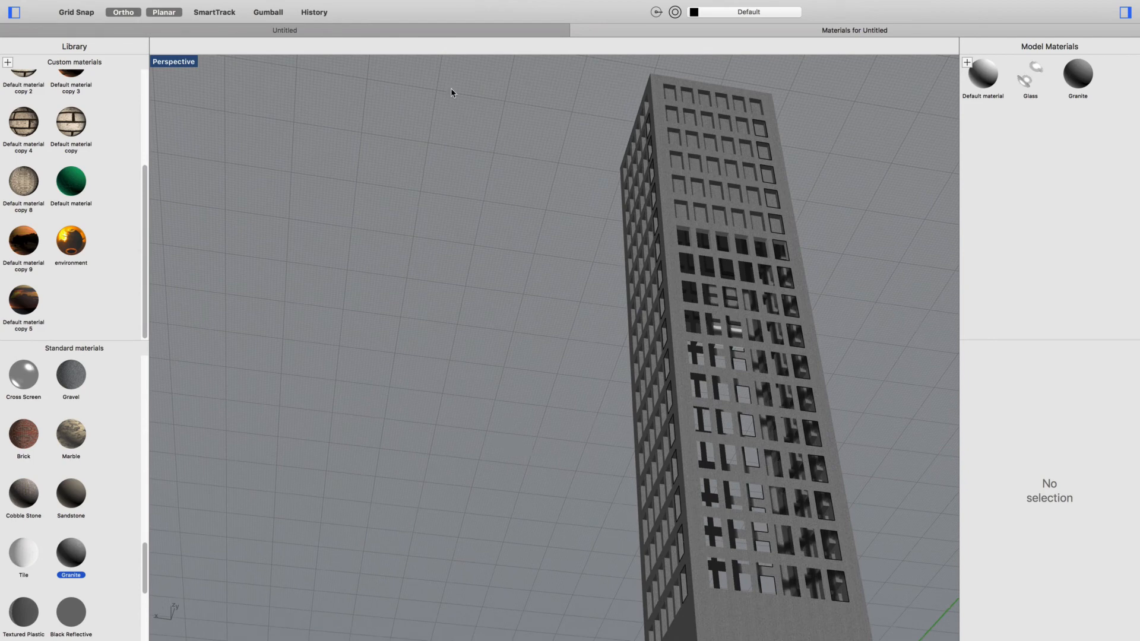
pyautogui.moveTo(502, 6)
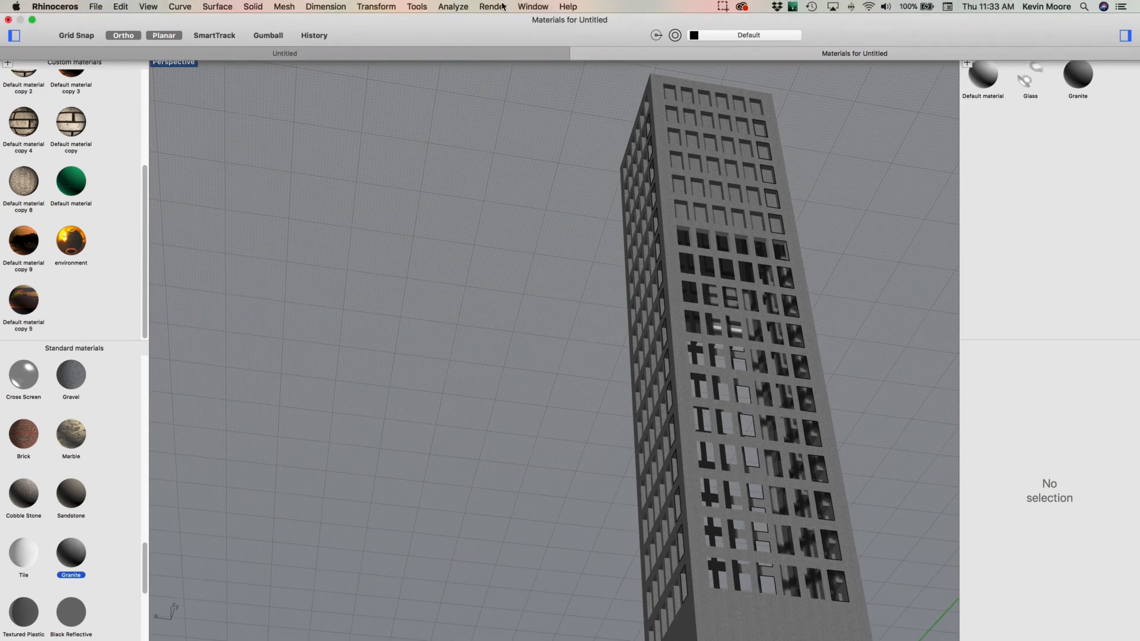
pyautogui.click(97, 7)
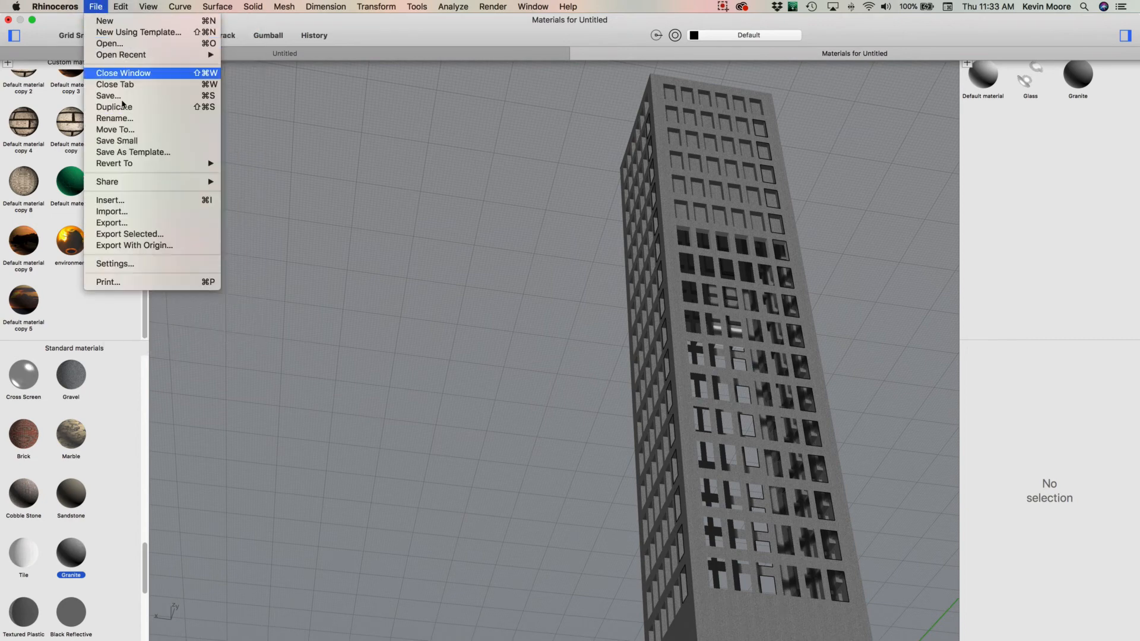
pyautogui.click(125, 264)
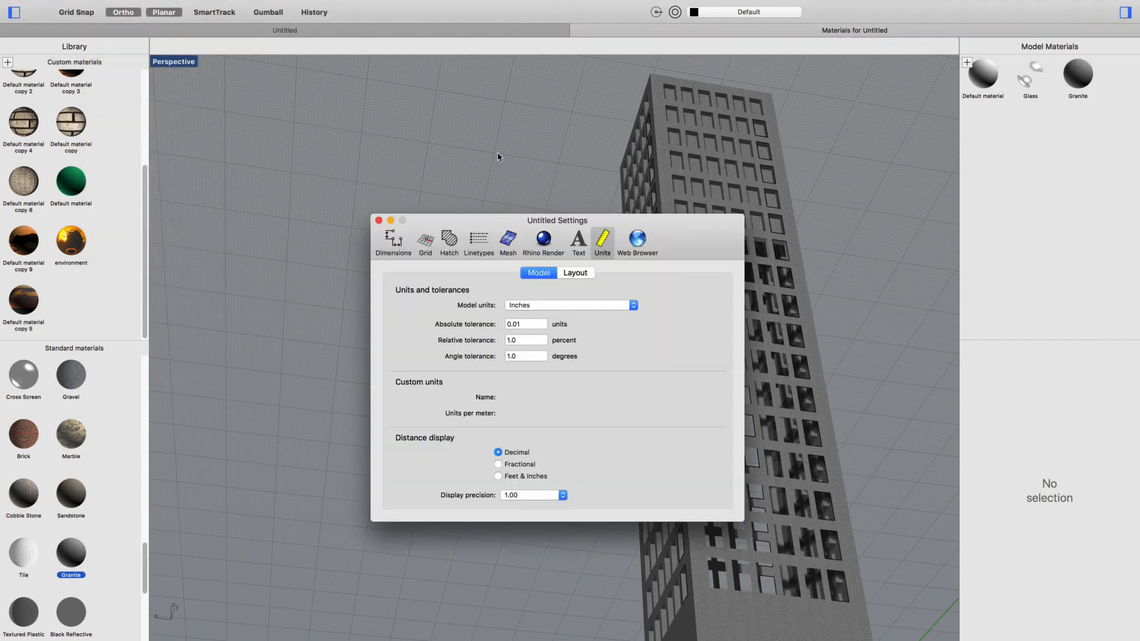
pyautogui.click(544, 240)
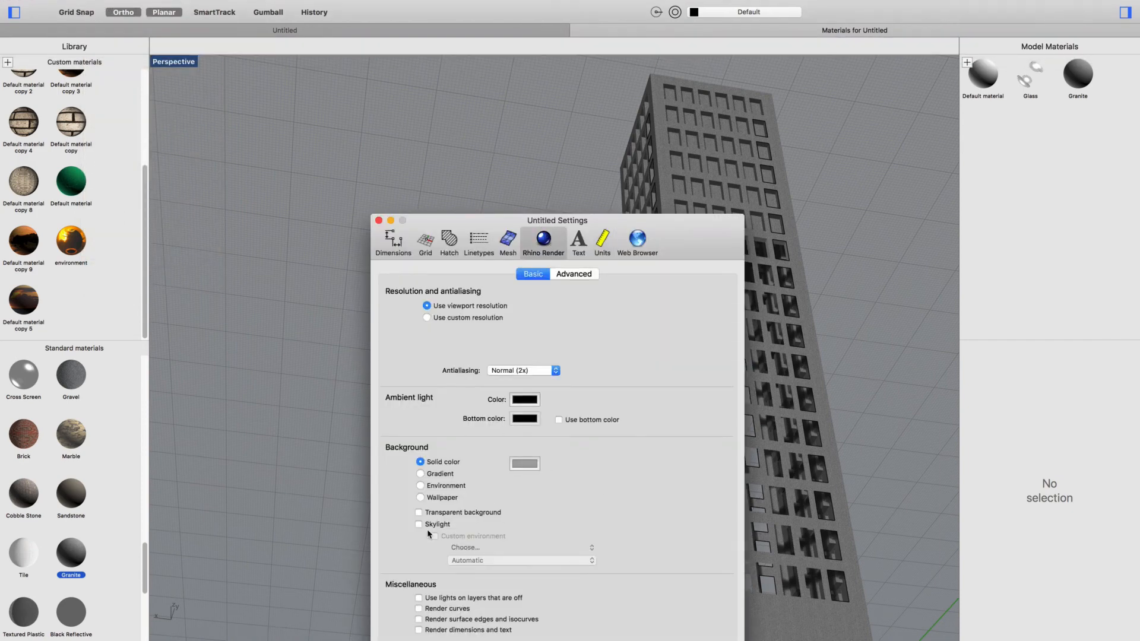
pyautogui.click(422, 485)
pyautogui.click(550, 493)
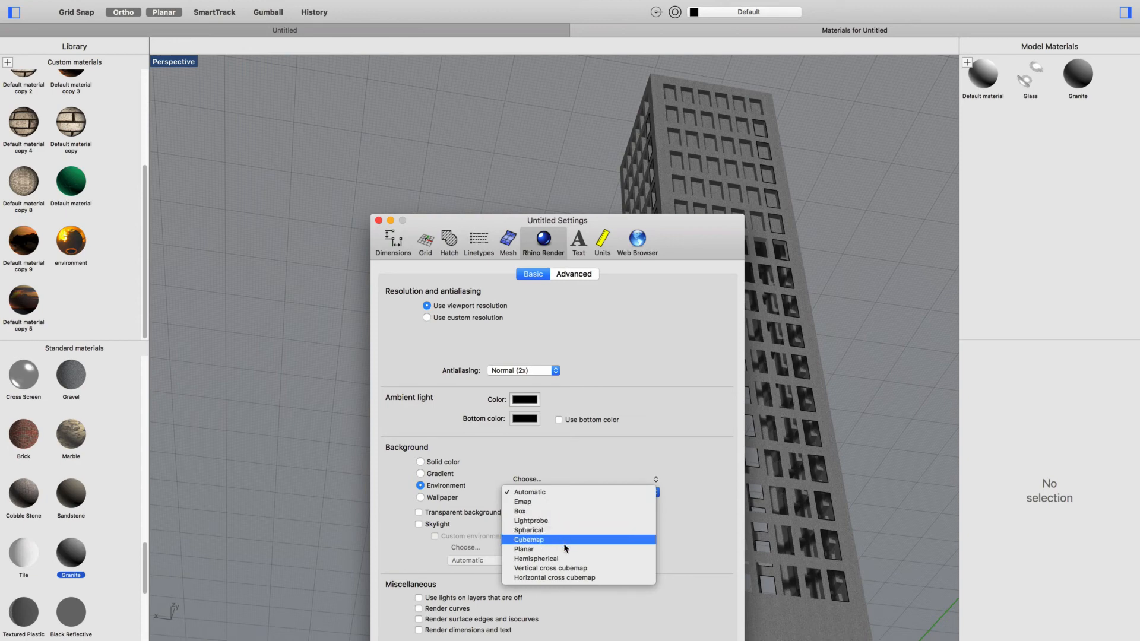
pyautogui.click(558, 558)
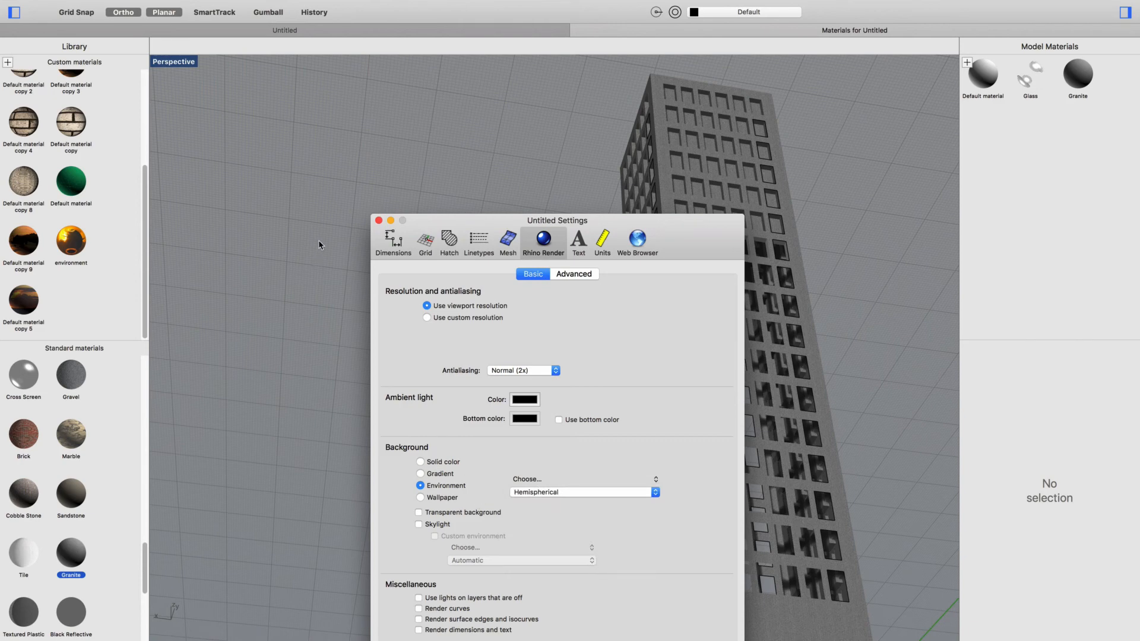
pyautogui.click(378, 221)
# - Open the environment texture settings of the model's Glass material
pyautogui.click(1031, 93)
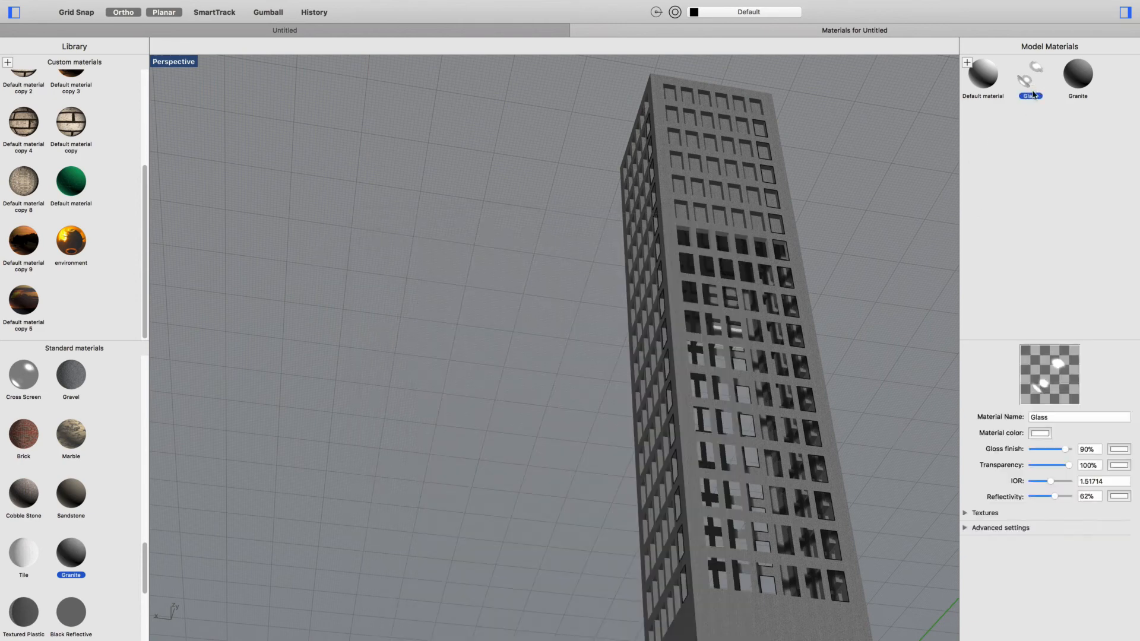
pyautogui.click(965, 528)
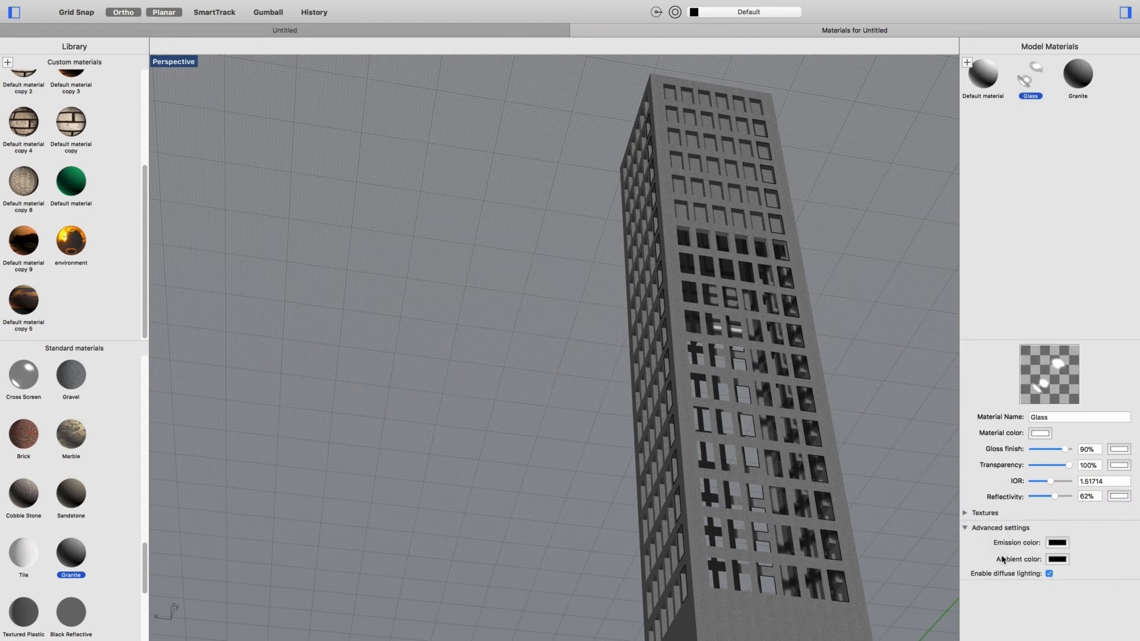
pyautogui.click(965, 514)
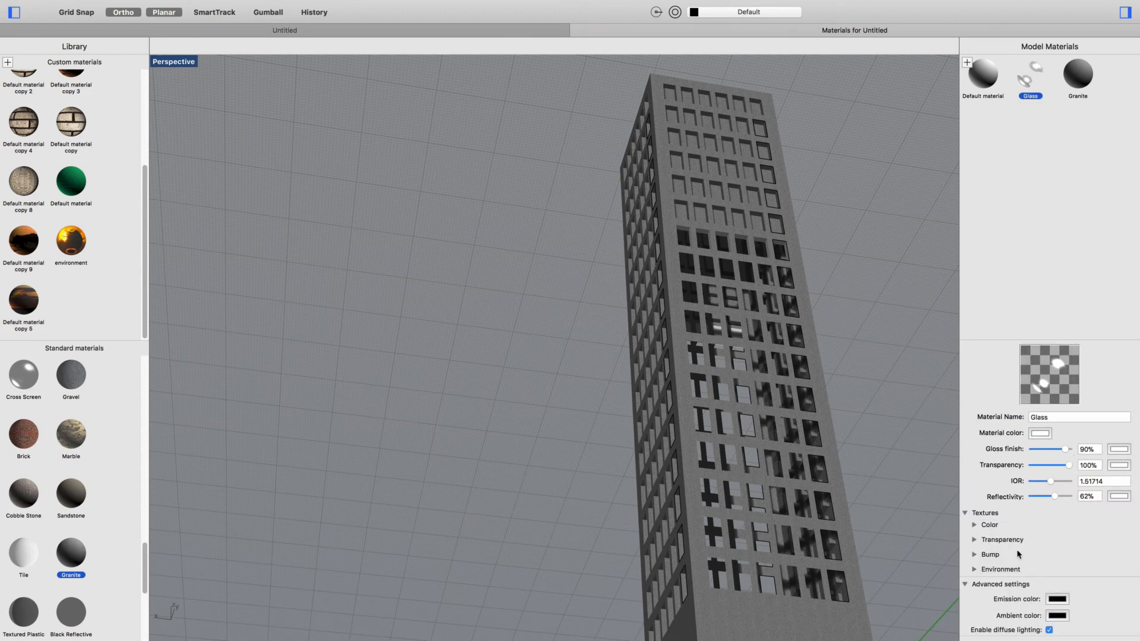
pyautogui.click(974, 570)
pyautogui.scroll(-2, 1033, 559)
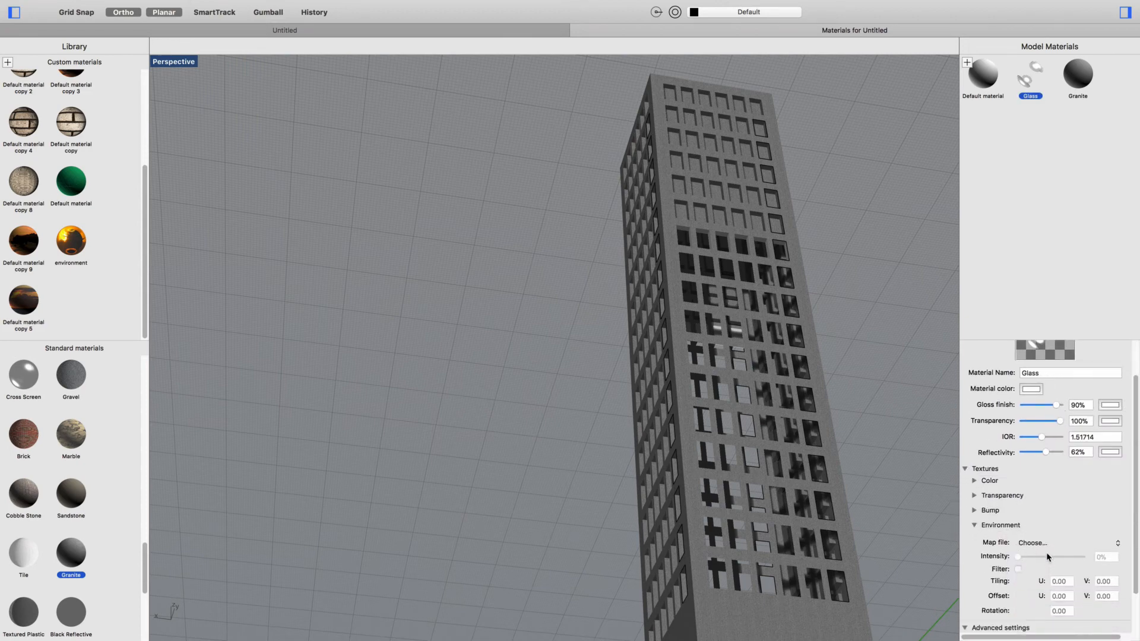
pyautogui.click(1048, 543)
pyautogui.click(1045, 543)
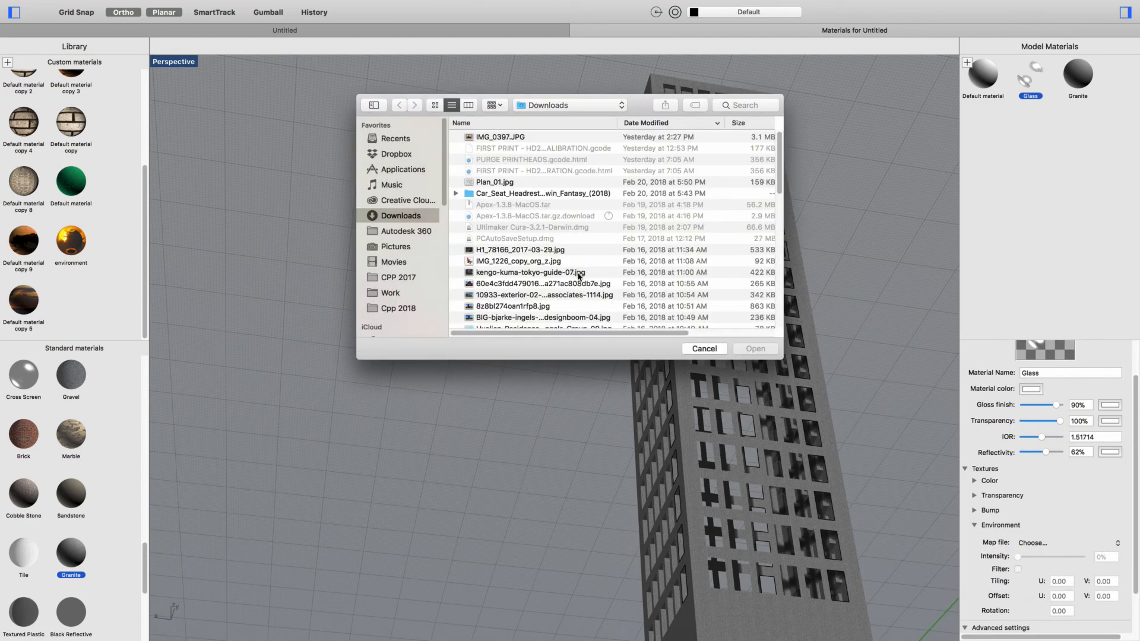
pyautogui.click(739, 107)
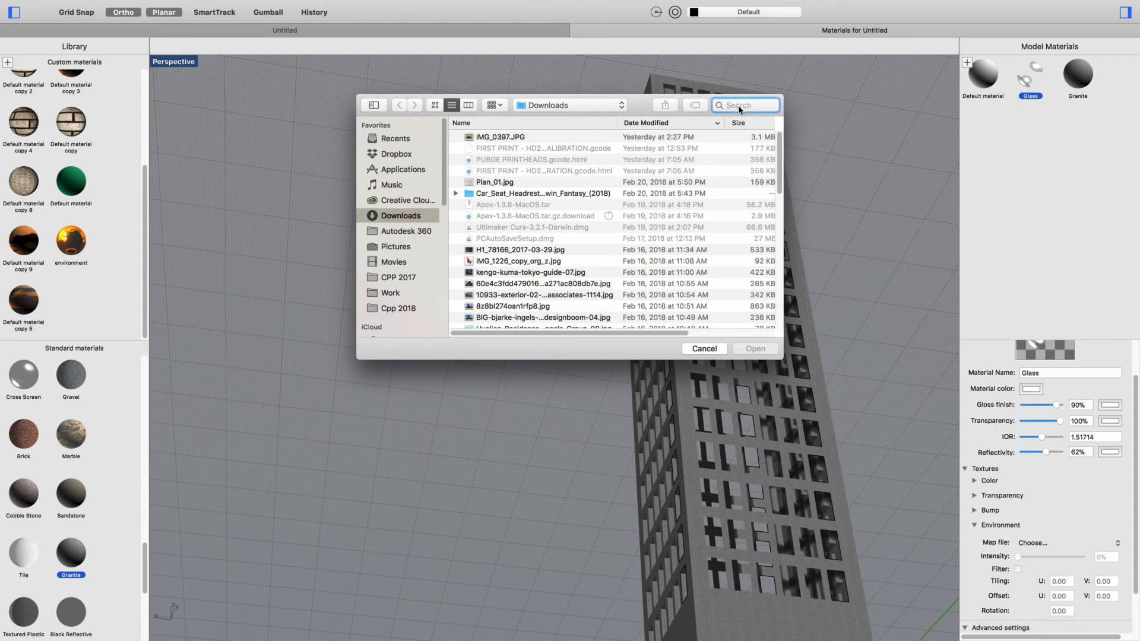
pyautogui.write('environment')
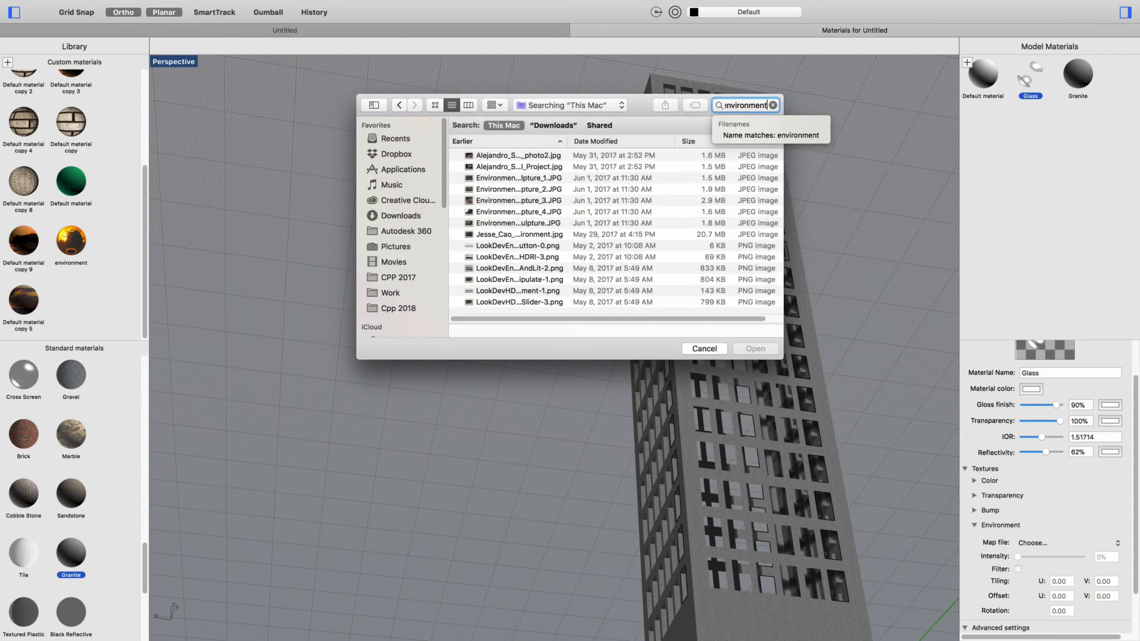
pyautogui.write(' map')
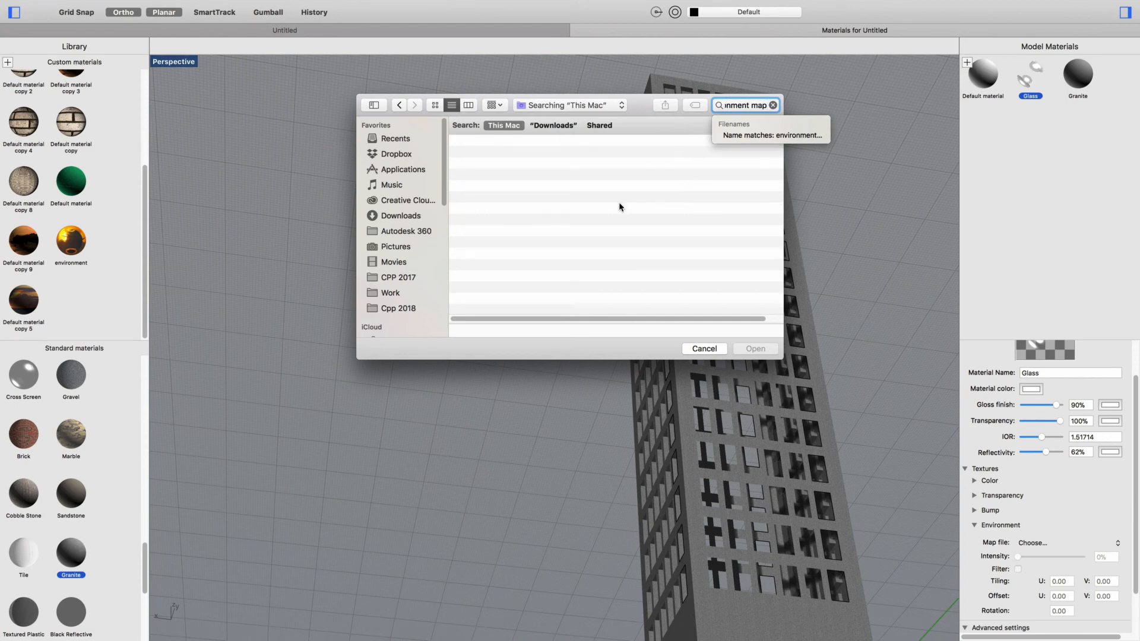
pyautogui.click(703, 349)
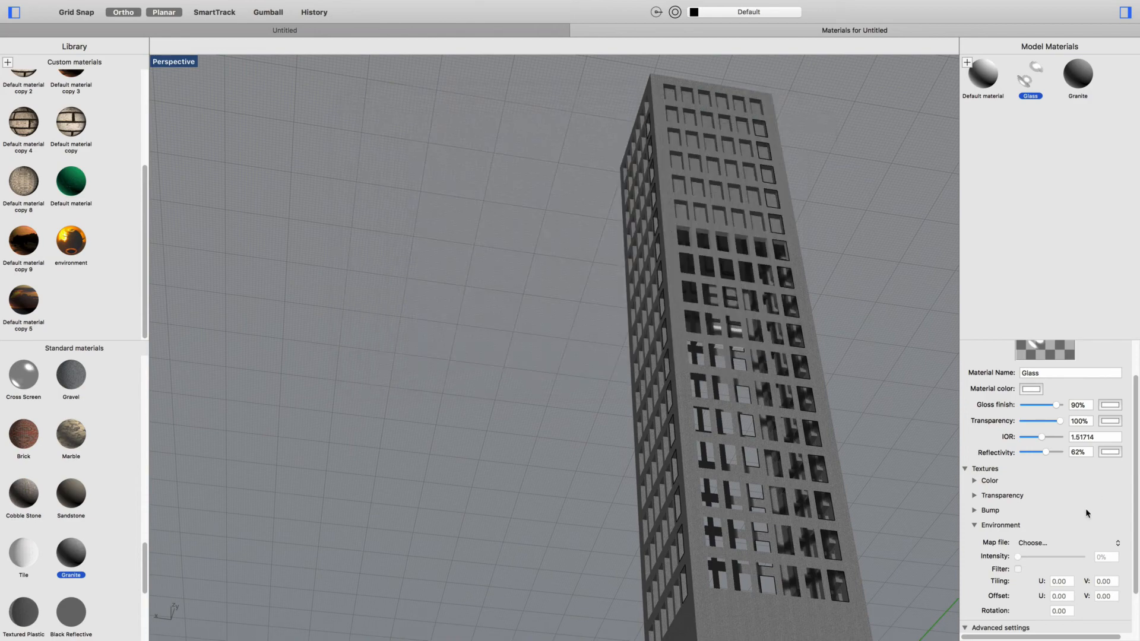
# - Load the BIG-bjarke-ingels designboom-04.jpg image from Downloads as the Glass material's environment map
pyautogui.click(1047, 543)
pyautogui.click(1044, 543)
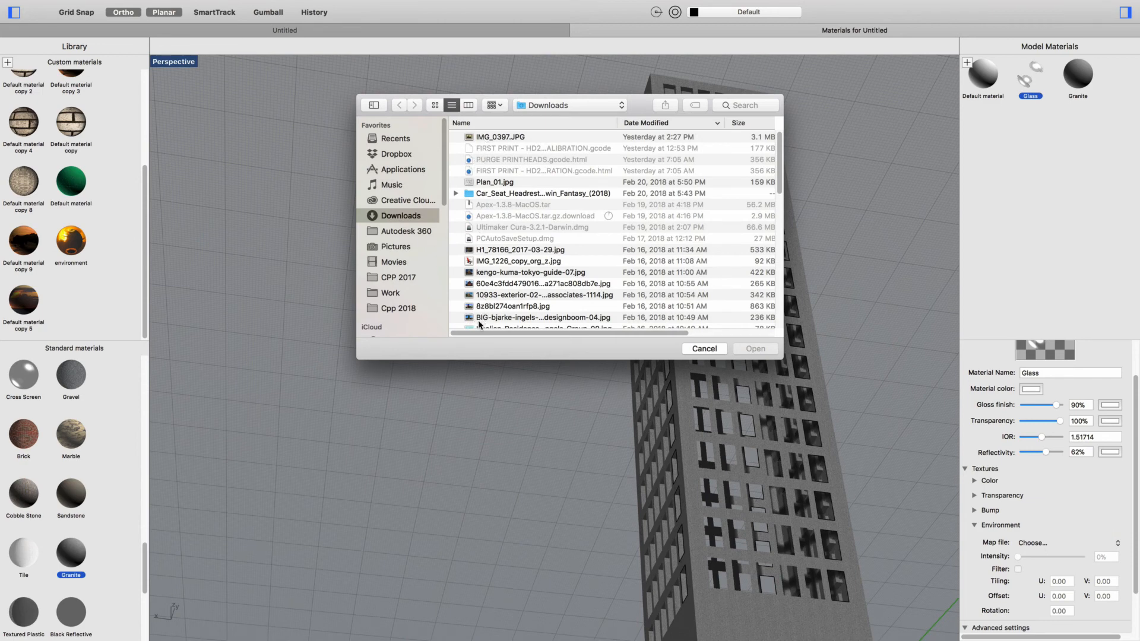
pyautogui.scroll(-2, 478, 325)
pyautogui.click(478, 297)
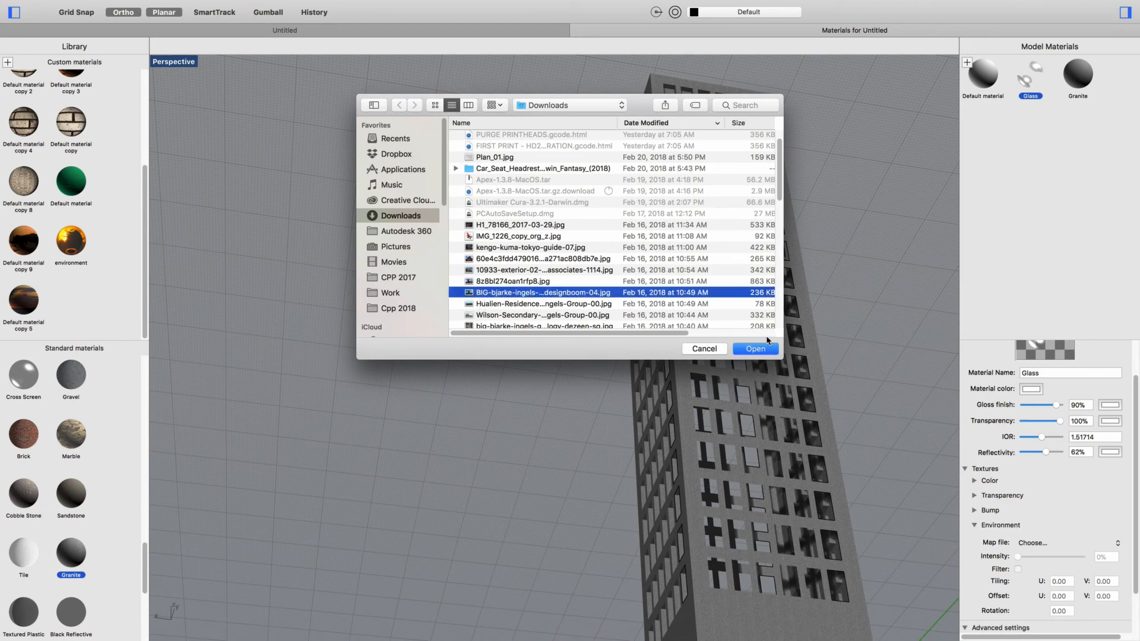
pyautogui.press('Return')
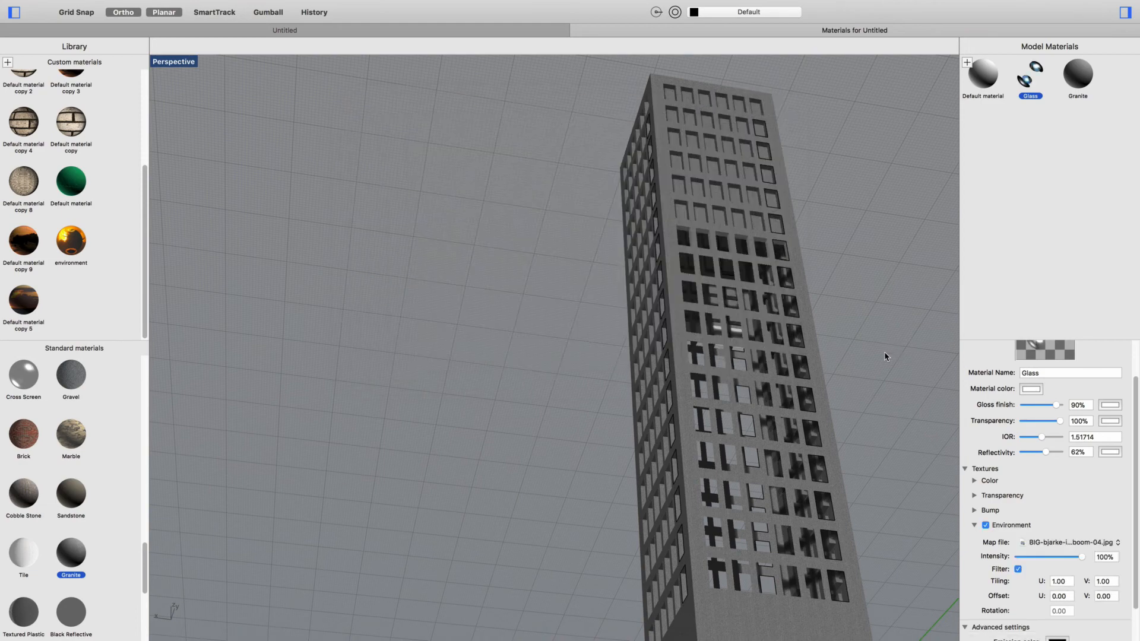
# - Examine the reflections in the tower's glass panes from several sides and from below
pyautogui.moveTo(861, 317); pyautogui.dragTo(876, 336, button='right')
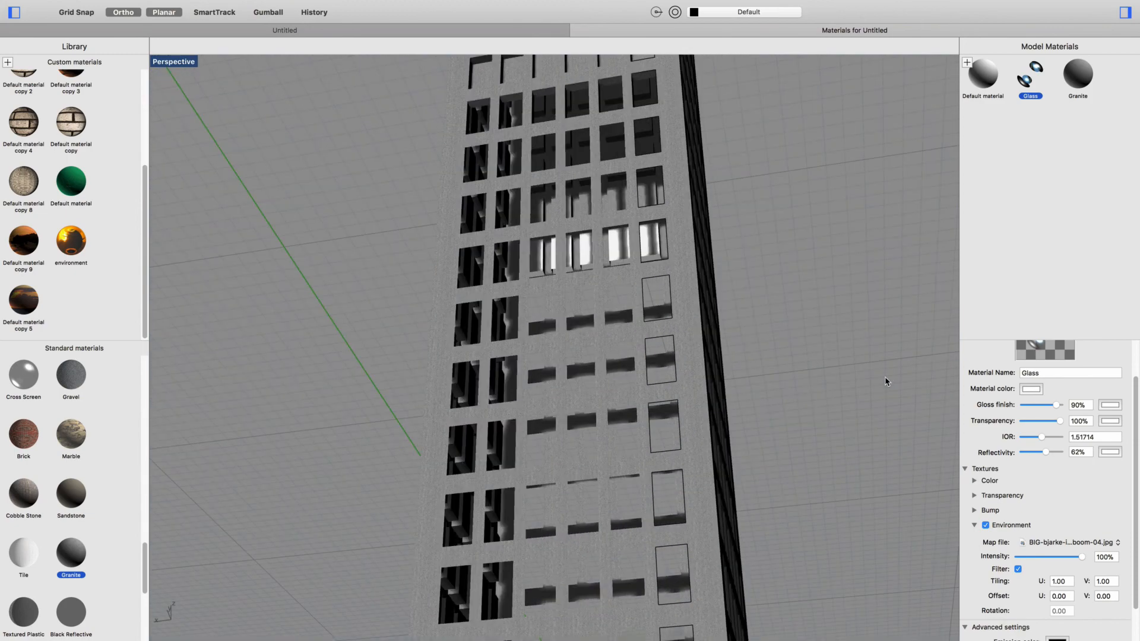
pyautogui.moveTo(889, 378); pyautogui.dragTo(896, 395, button='right')
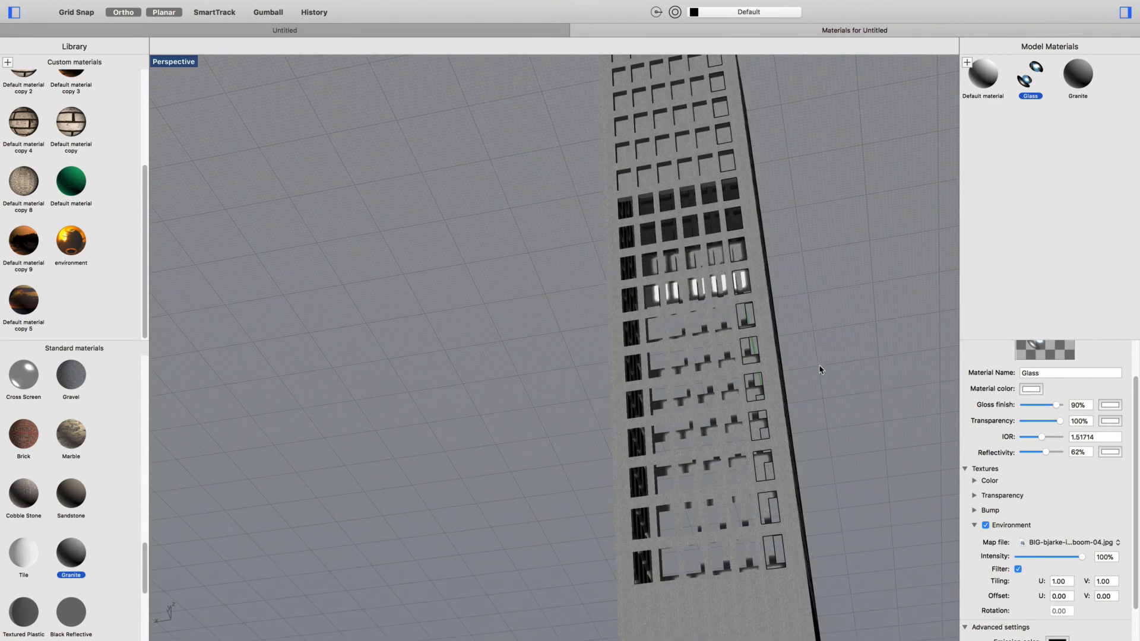
pyautogui.moveTo(883, 291); pyautogui.dragTo(876, 275, button='right')
pyautogui.scroll(3, 814, 202)
pyautogui.moveTo(778, 230)
pyautogui.mouseDown(button='right')
pyautogui.moveTo(796, 220)
pyautogui.moveTo(776, 219)
pyautogui.mouseUp(button='right')
pyautogui.rightClick(777, 221)
pyautogui.click(787, 179)
pyautogui.scroll(5, 789, 183)
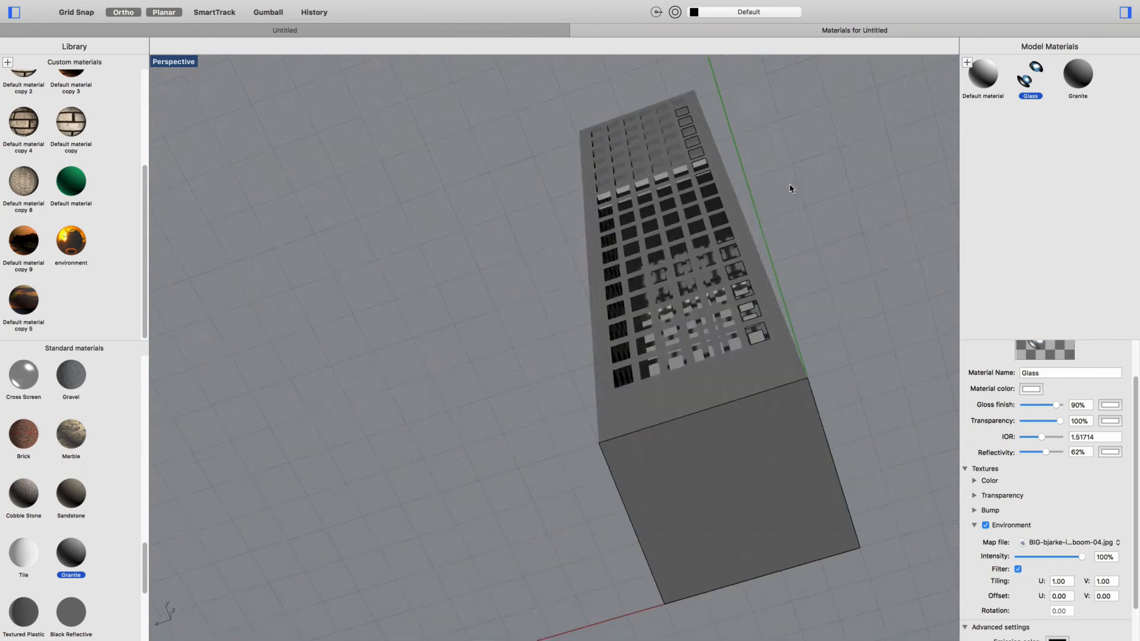
pyautogui.moveTo(799, 196); pyautogui.dragTo(857, 190, button='right')
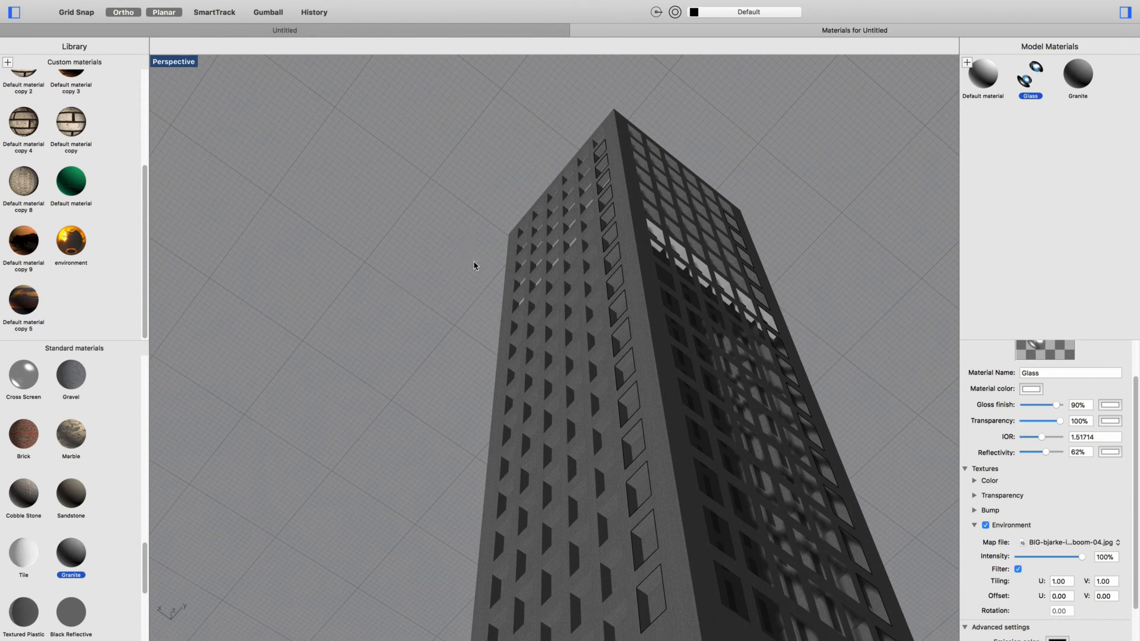
# - Set a custom Rhino Render resolution of 19 x 13 inches in the document's render properties
pyautogui.click(493, 7)
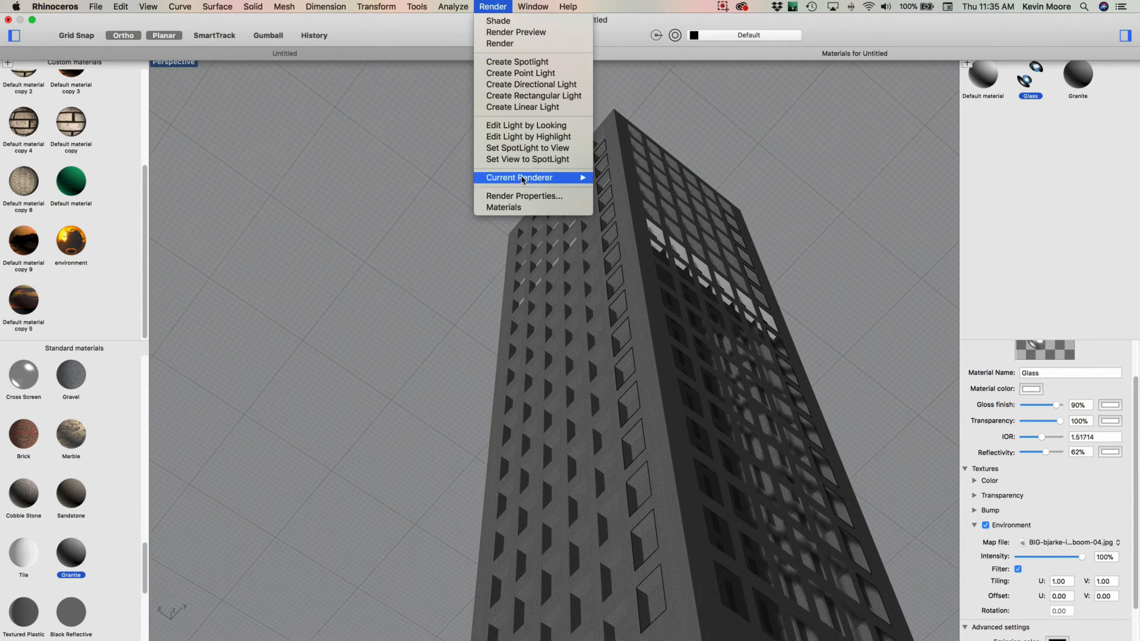
pyautogui.click(518, 195)
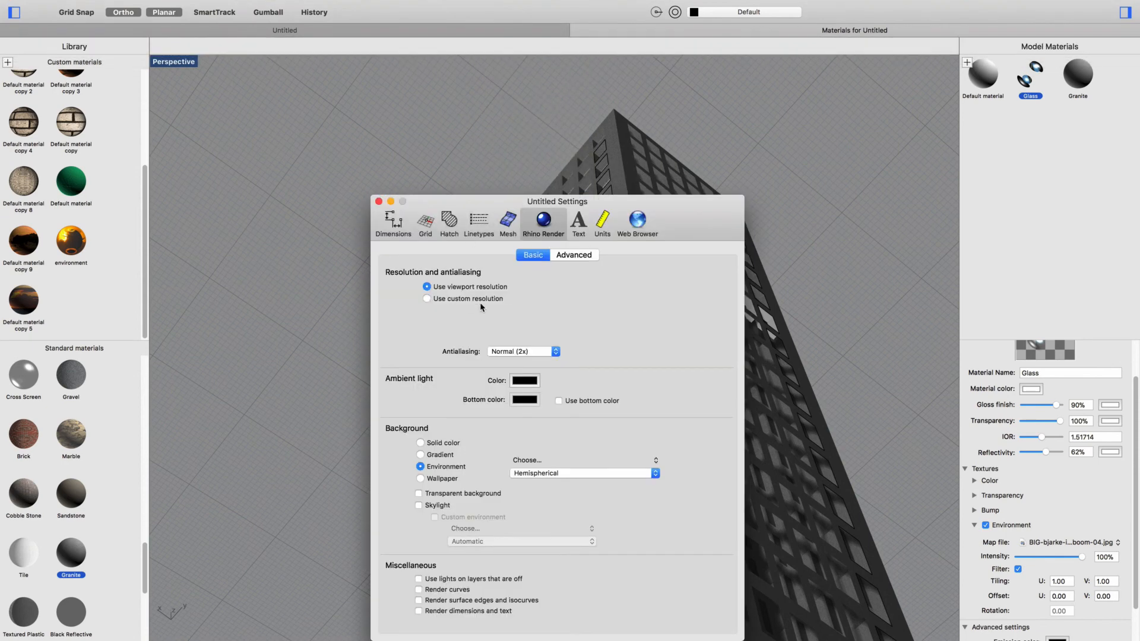
pyautogui.click(460, 297)
pyautogui.doubleClick(453, 314)
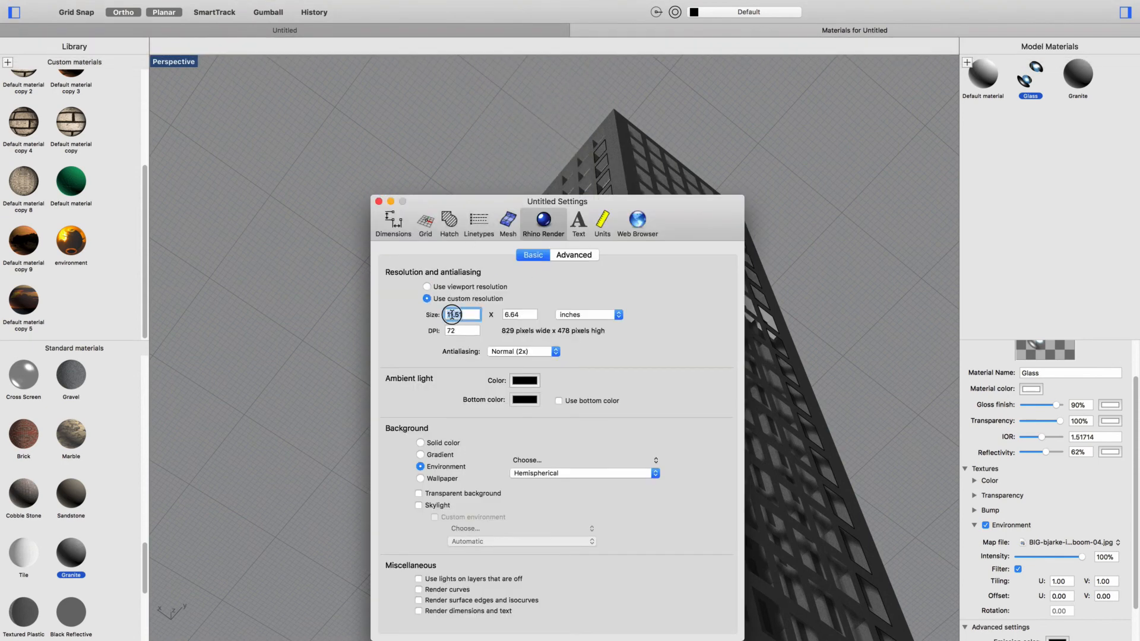
pyautogui.write('13')
pyautogui.press('BackSpace')
pyautogui.write('9')
pyautogui.doubleClick(514, 319)
pyautogui.write('13')
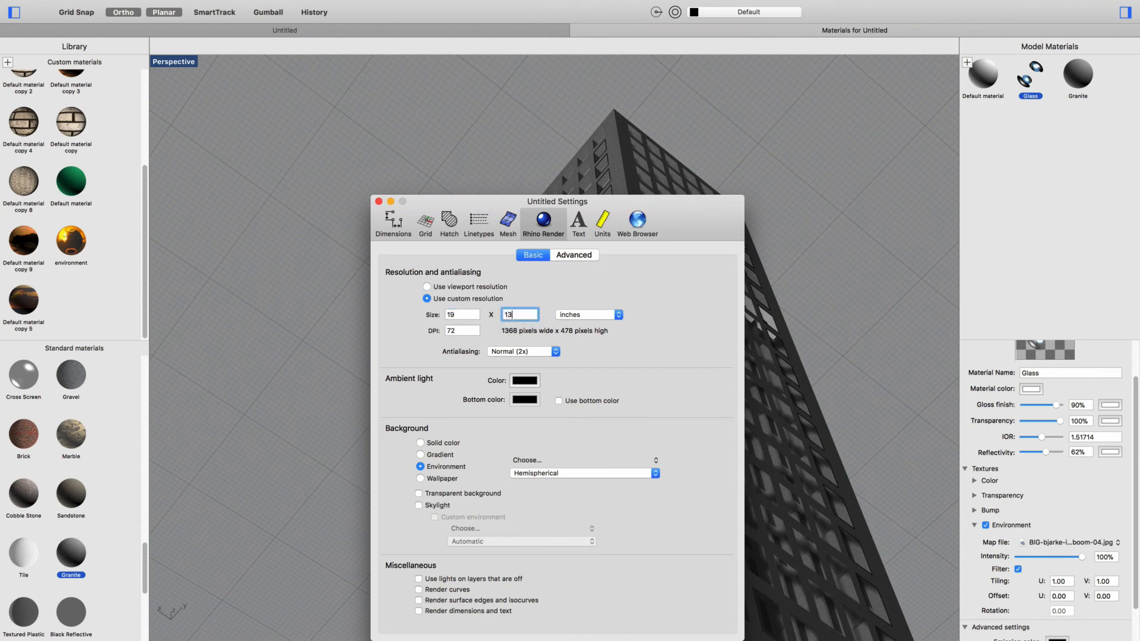
# - Set the render resolution to 300 DPI with High (10x) antialiasing and close the document settings
pyautogui.click(460, 330)
pyautogui.doubleClick(462, 330)
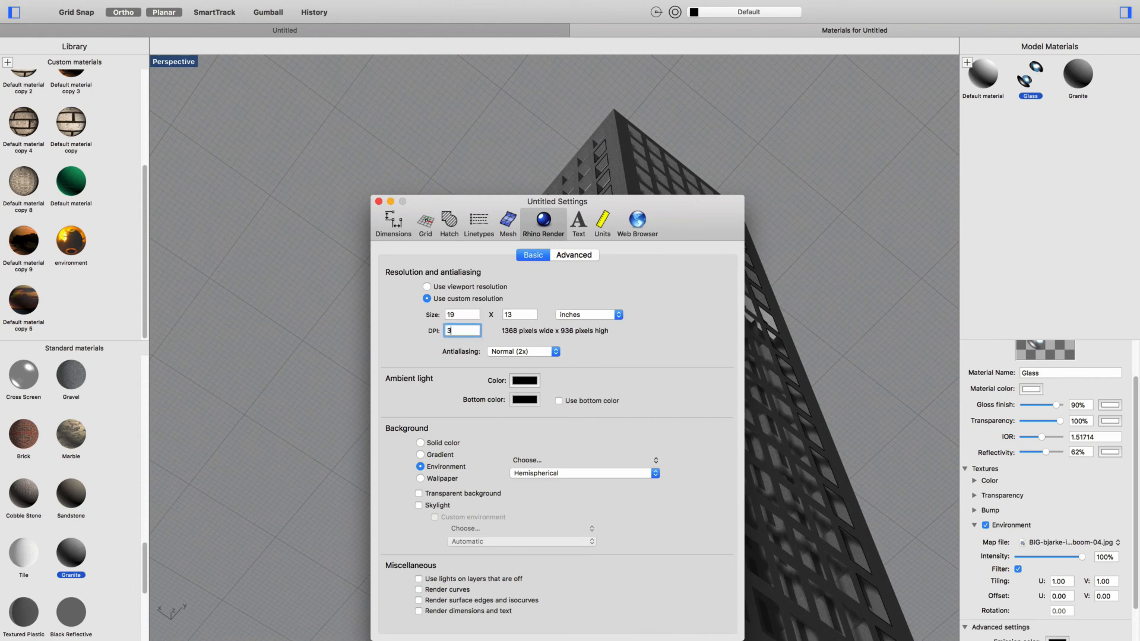
pyautogui.click(523, 351)
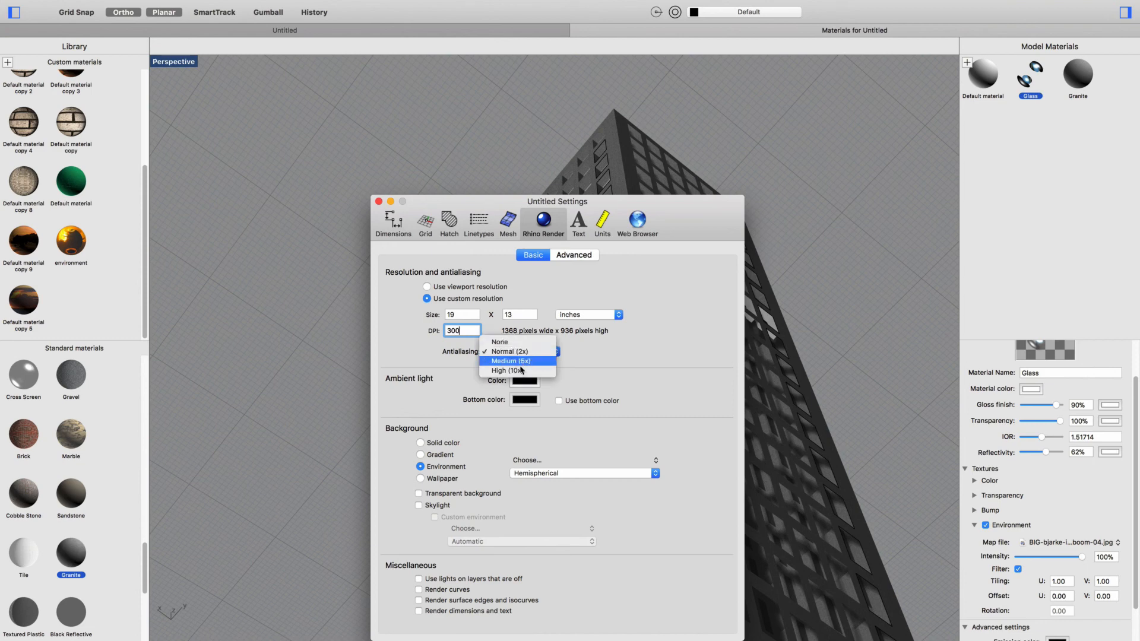
pyautogui.click(516, 363)
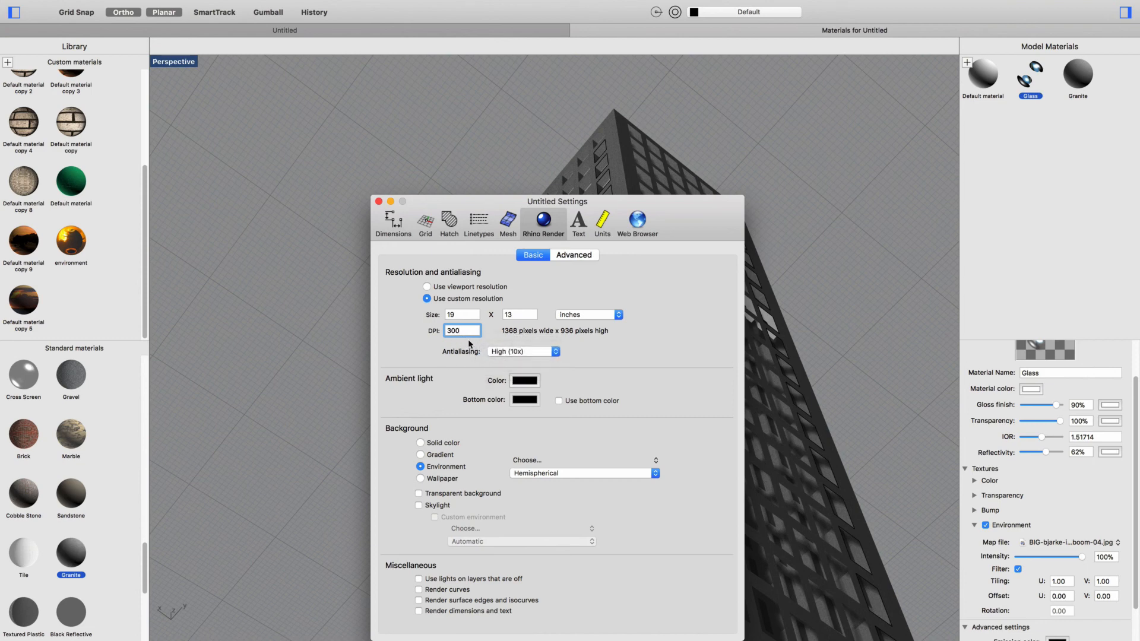
pyautogui.click(508, 354)
pyautogui.click(508, 351)
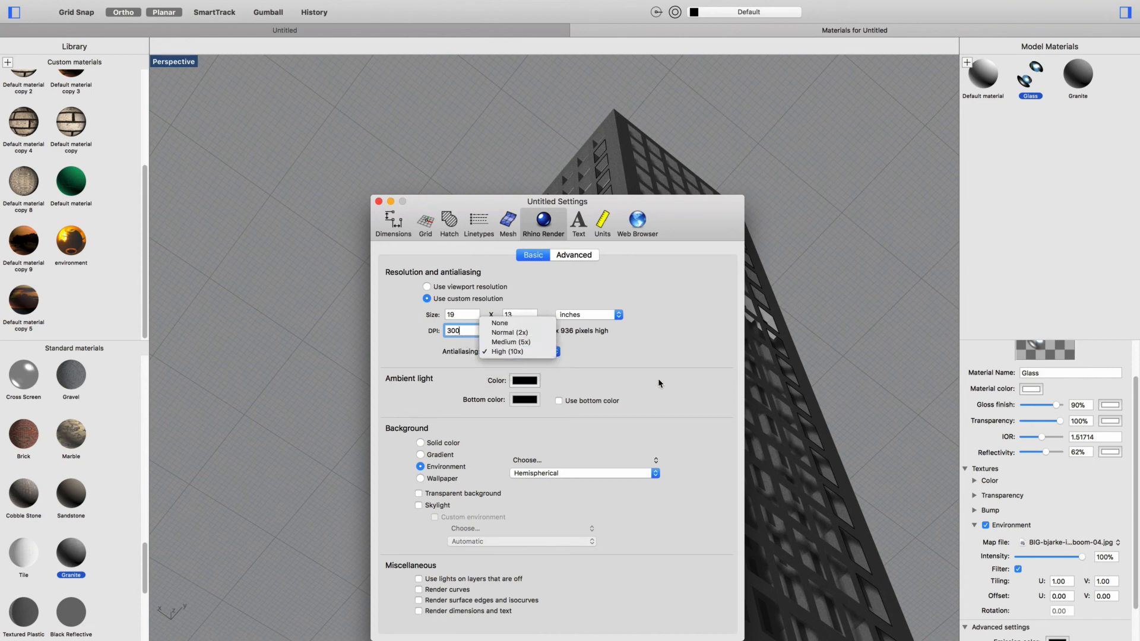
pyautogui.click(378, 202)
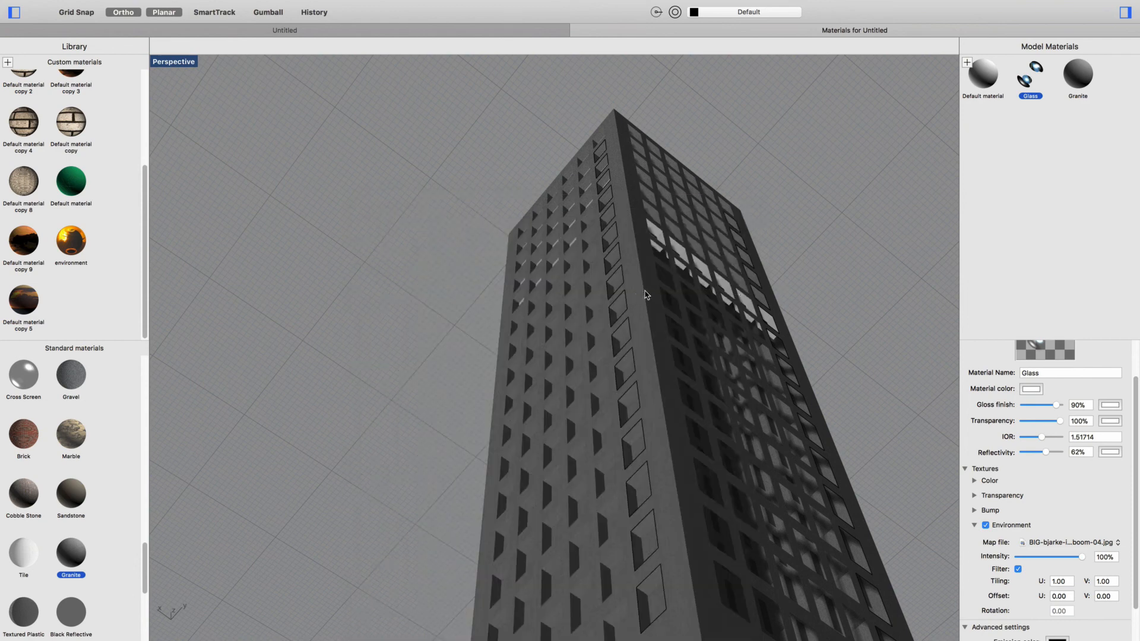
pyautogui.click(285, 29)
pyautogui.write('Re')
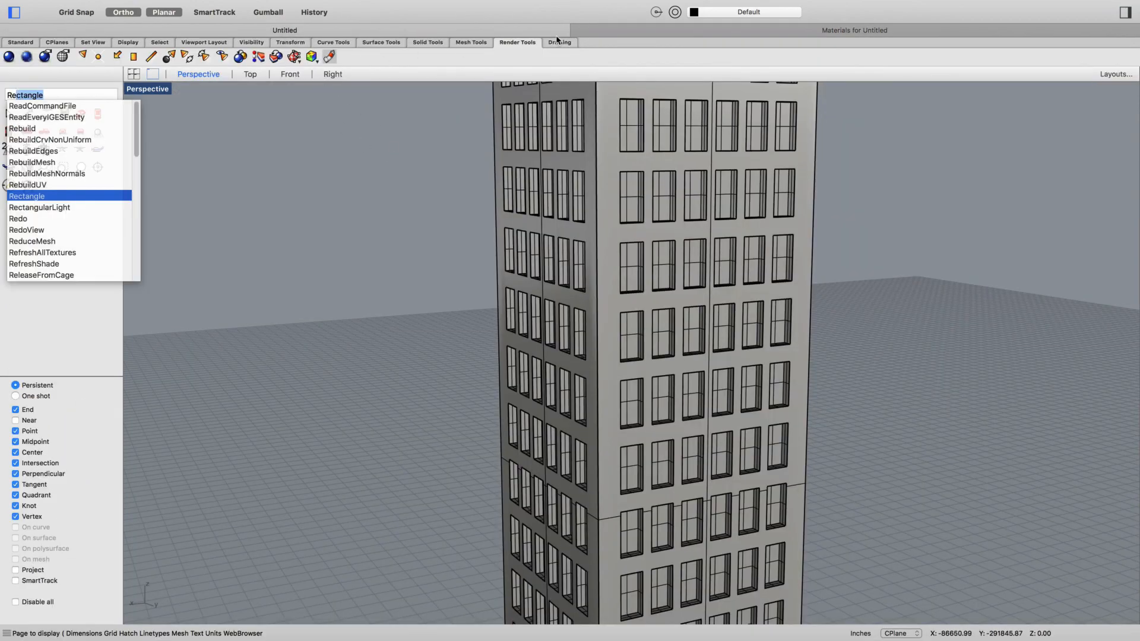
pyautogui.click(761, 32)
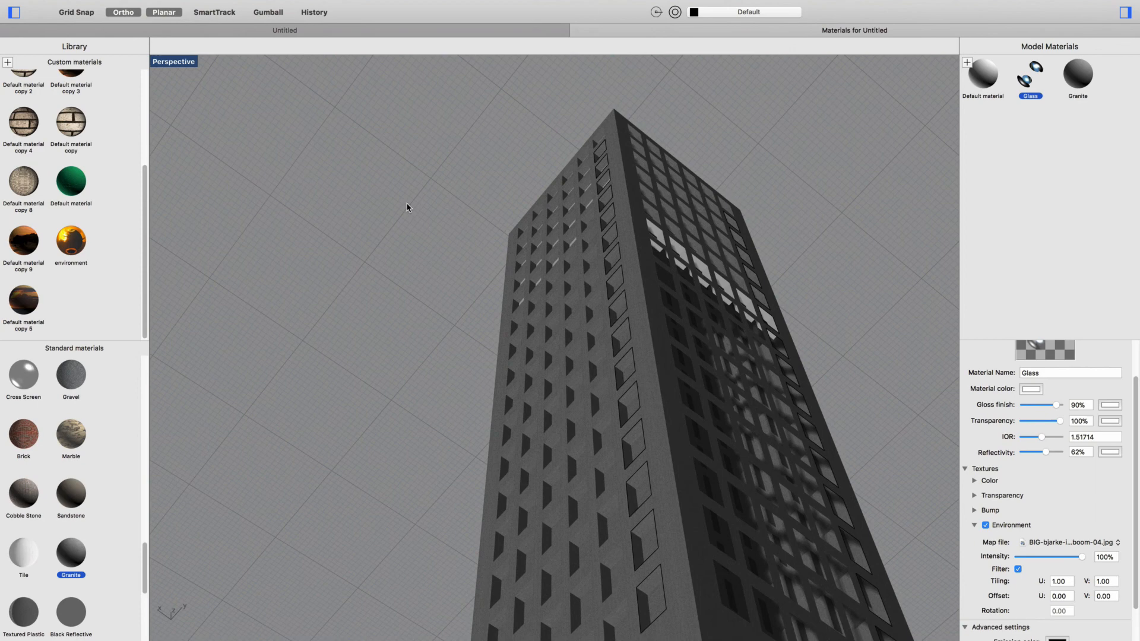
# - Run the Render command on the Perspective view of the tower, review the finished image and close it unsaved
pyautogui.write('Render')
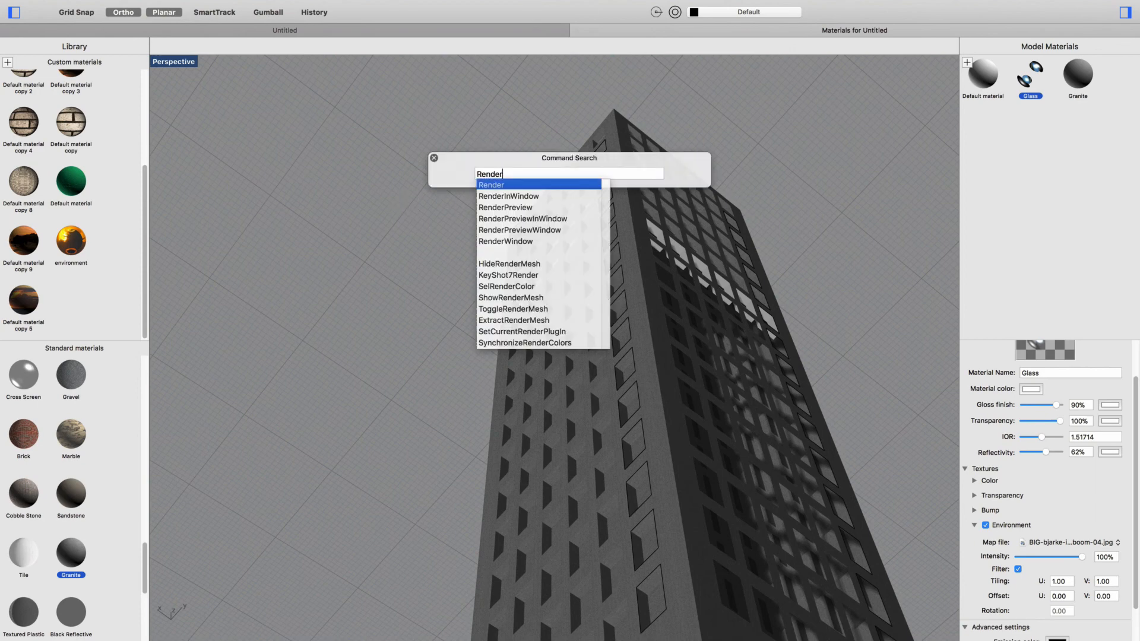
pyautogui.press('Return')
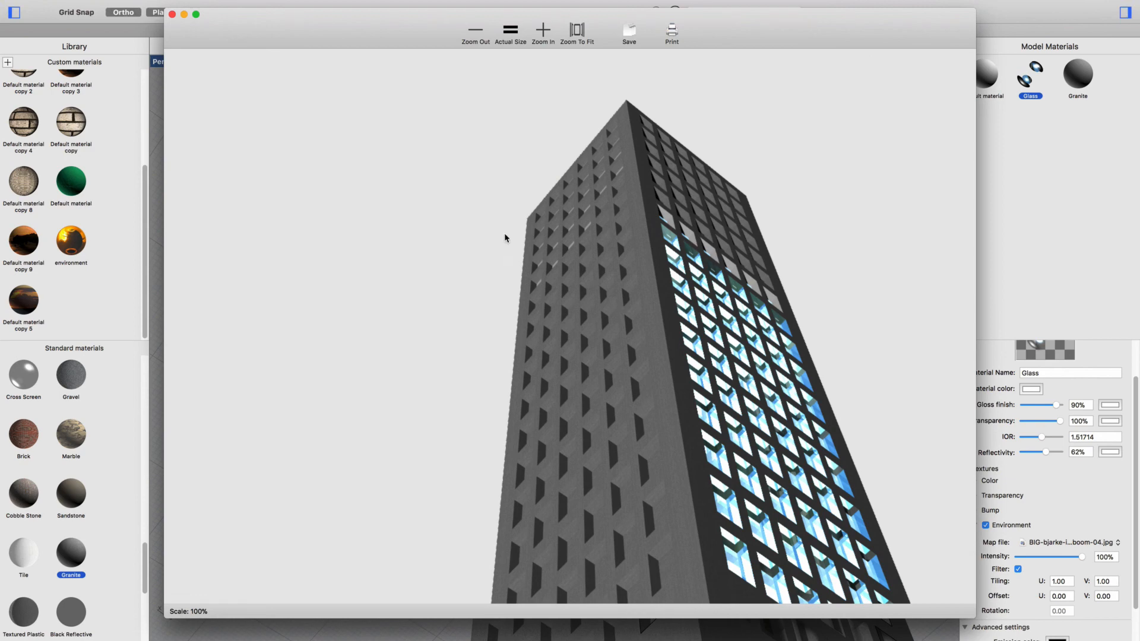
pyautogui.click(172, 14)
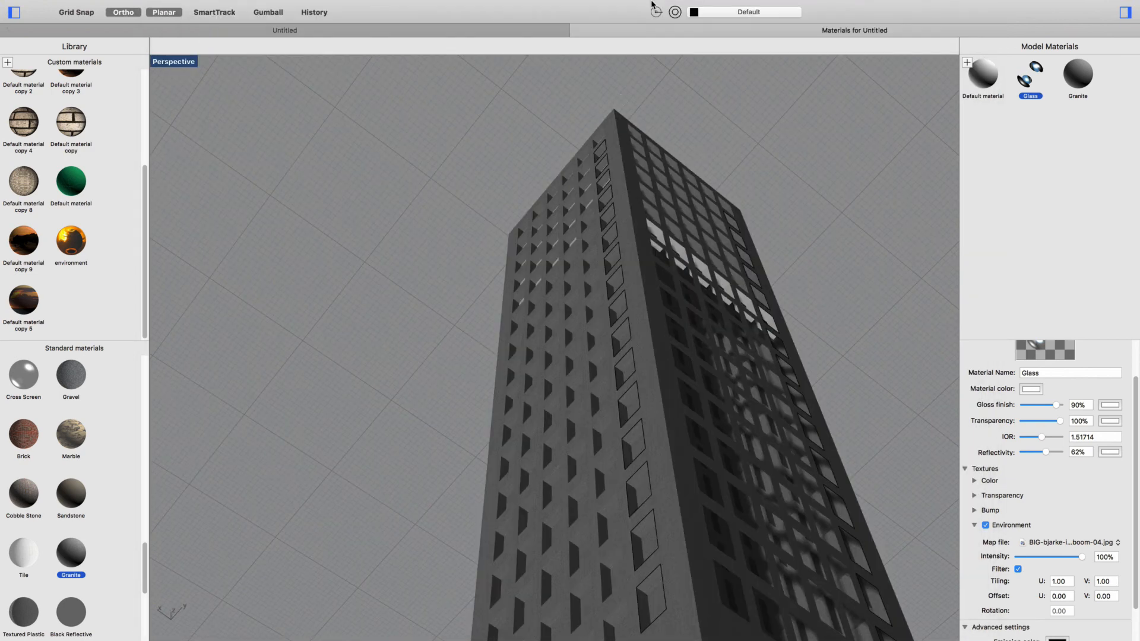
pyautogui.click(721, 6)
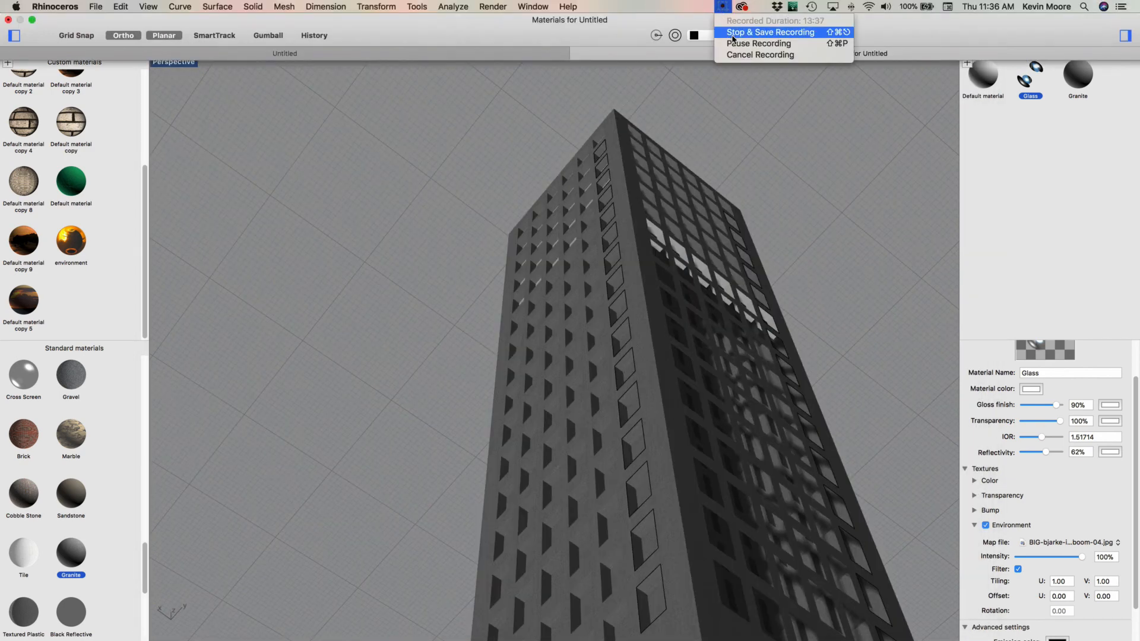